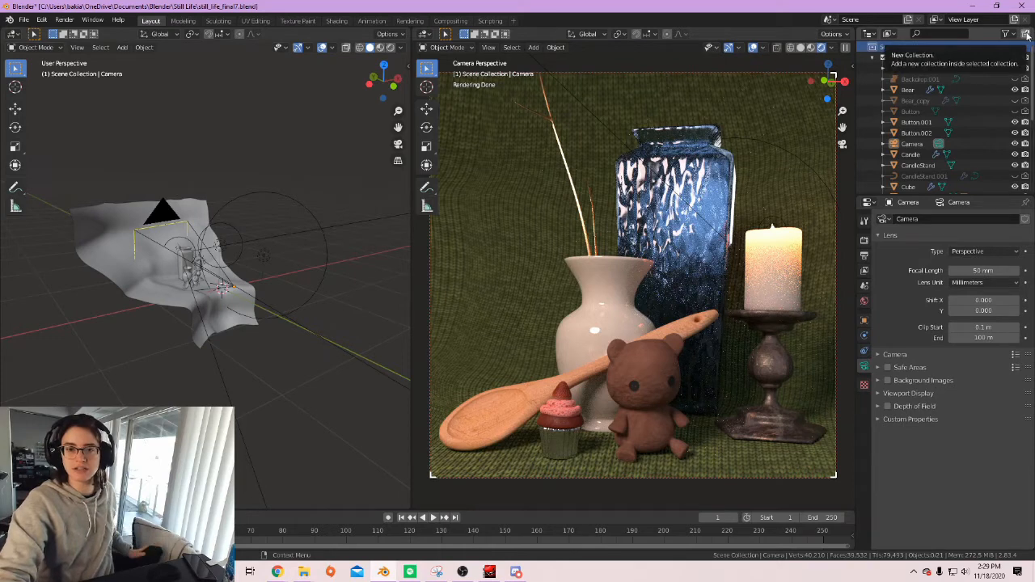
Add three new collections inside the Scene Collection.
{"action": "left_click", "coordinate": [1027, 35]}
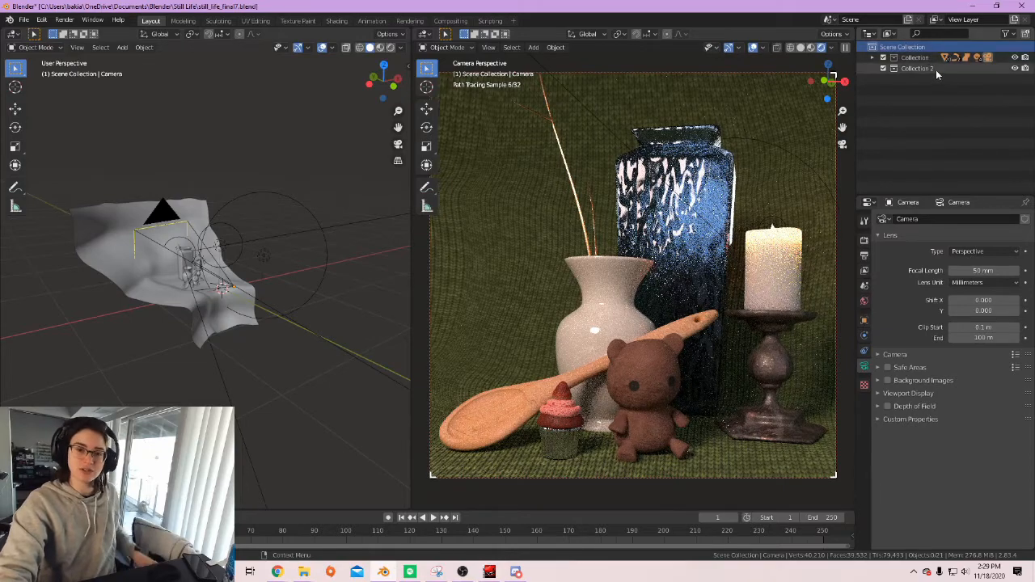
{"action": "left_click", "coordinate": [1026, 34]}
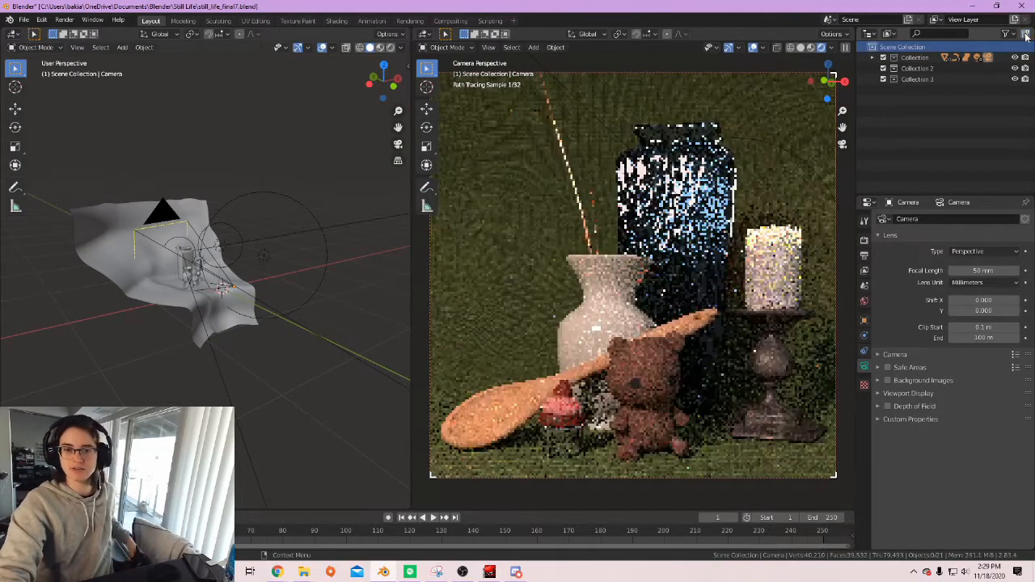
{"action": "left_click", "coordinate": [1026, 34]}
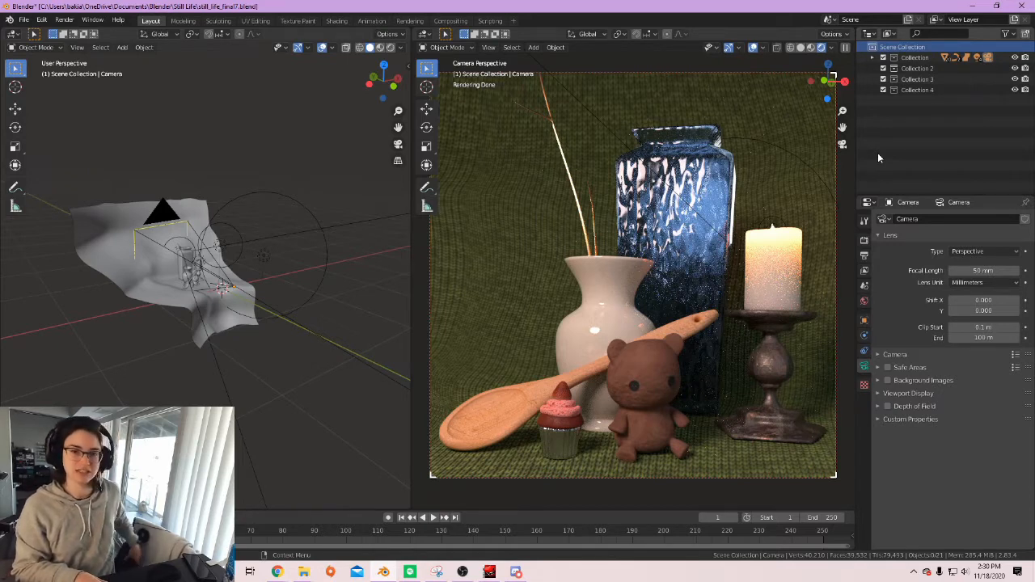
Rename the three new collections as Front, Mid and Back, in that order.
{"action": "double_click", "coordinate": [928, 69]}
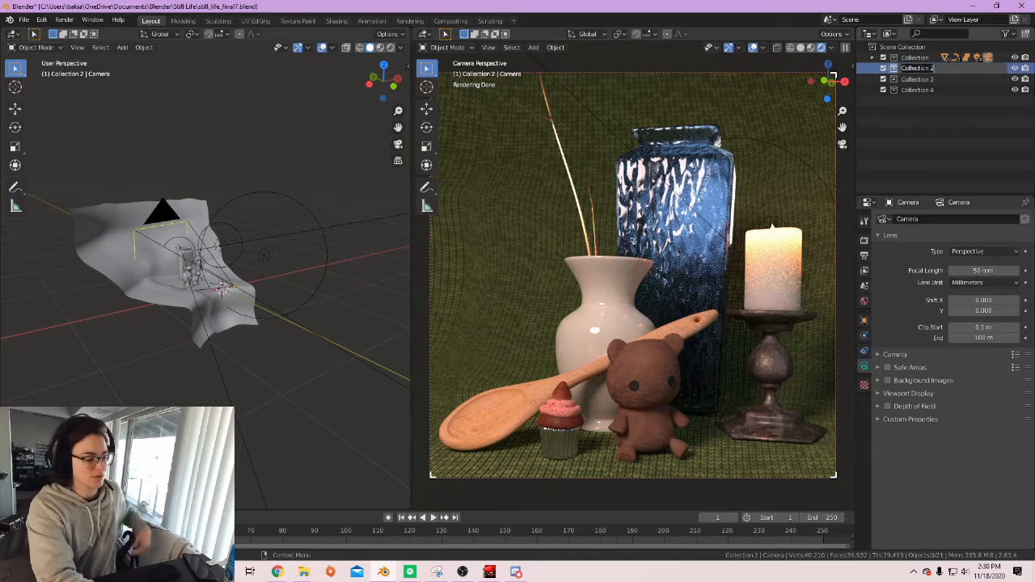
{"action": "type", "text": "Front"}
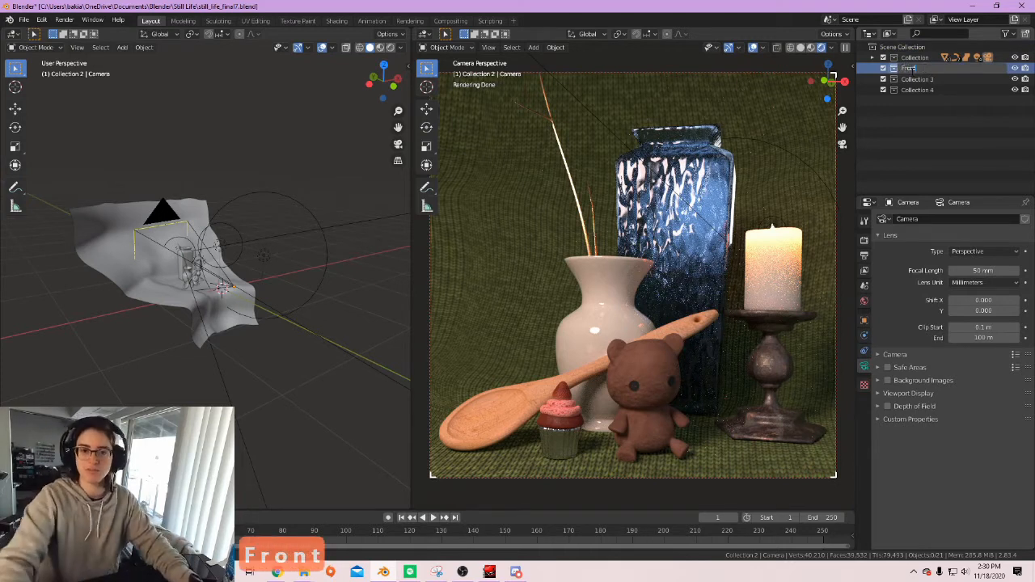
{"action": "key", "text": "Return"}
{"action": "left_click", "coordinate": [929, 79]}
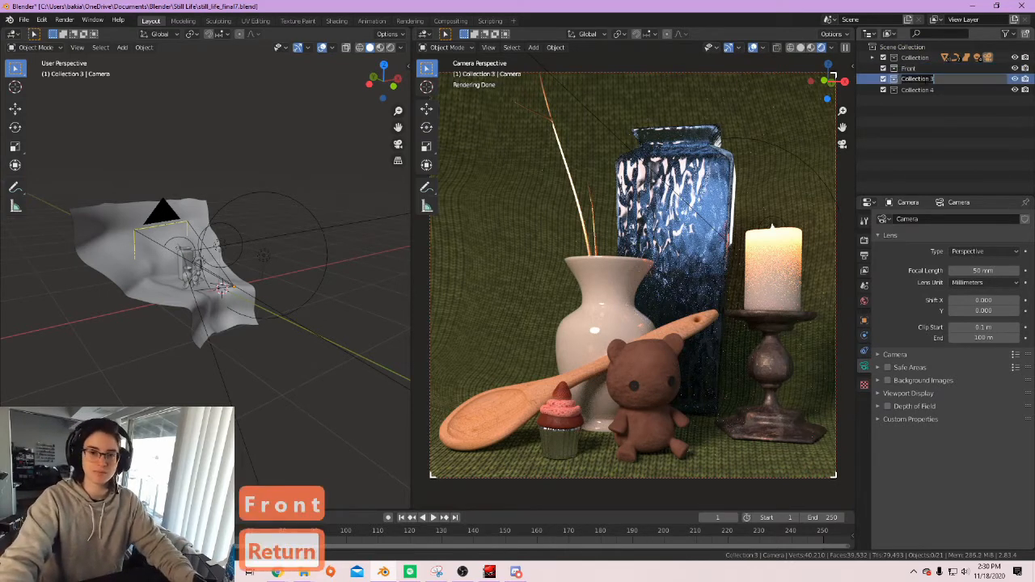
{"action": "type", "text": "Mid"}
{"action": "key", "text": "Return"}
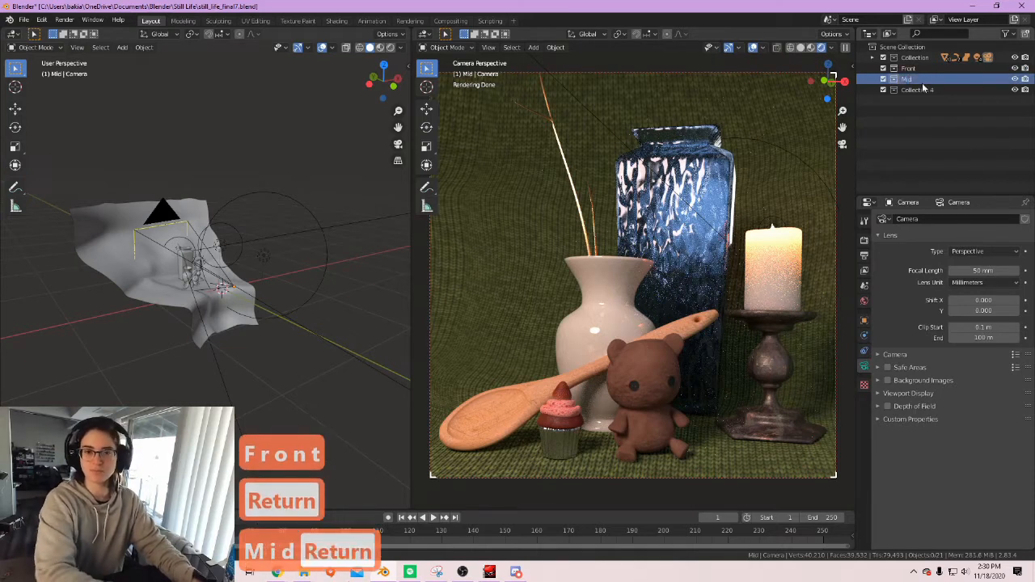
{"action": "double_click", "coordinate": [923, 89]}
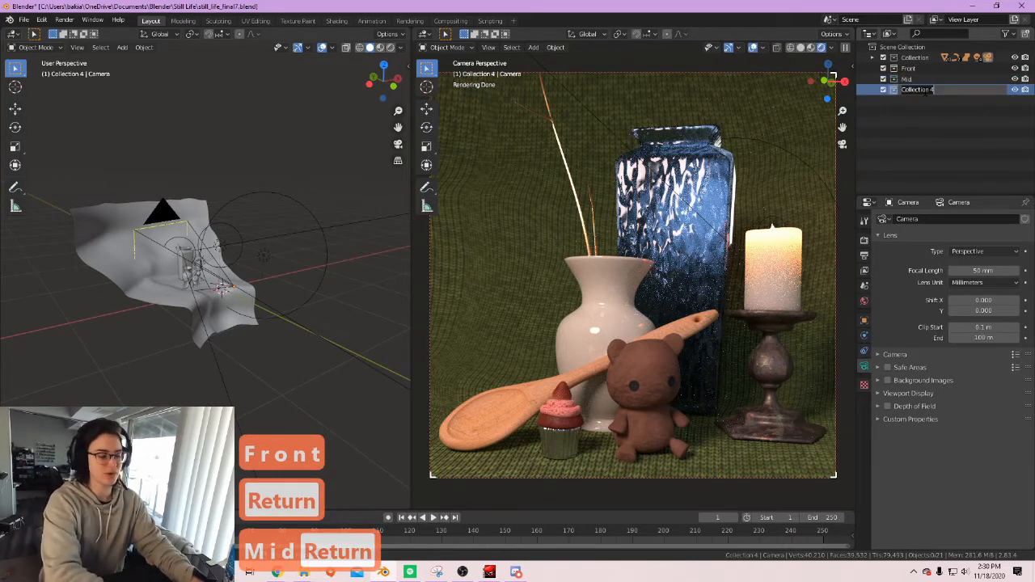
{"action": "type", "text": "Back"}
{"action": "key", "text": "Return"}
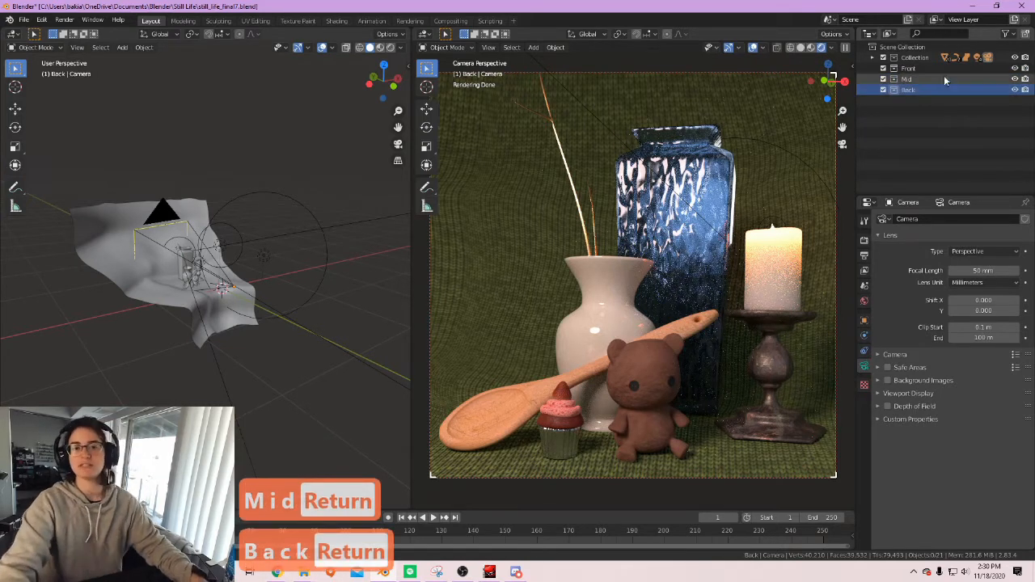
Move the cupcake, the bear with its button eyes and the spoon into the Front collection, and exclude it from the view layer.
{"action": "left_click", "coordinate": [874, 57]}
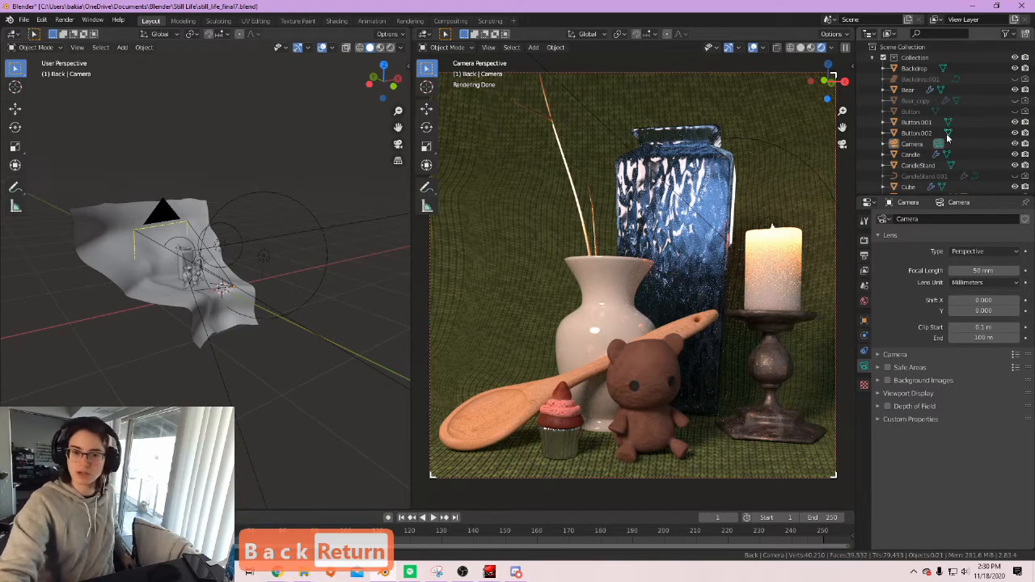
{"action": "scroll", "coordinate": [948, 139], "scroll_direction": "down", "scroll_amount": 3}
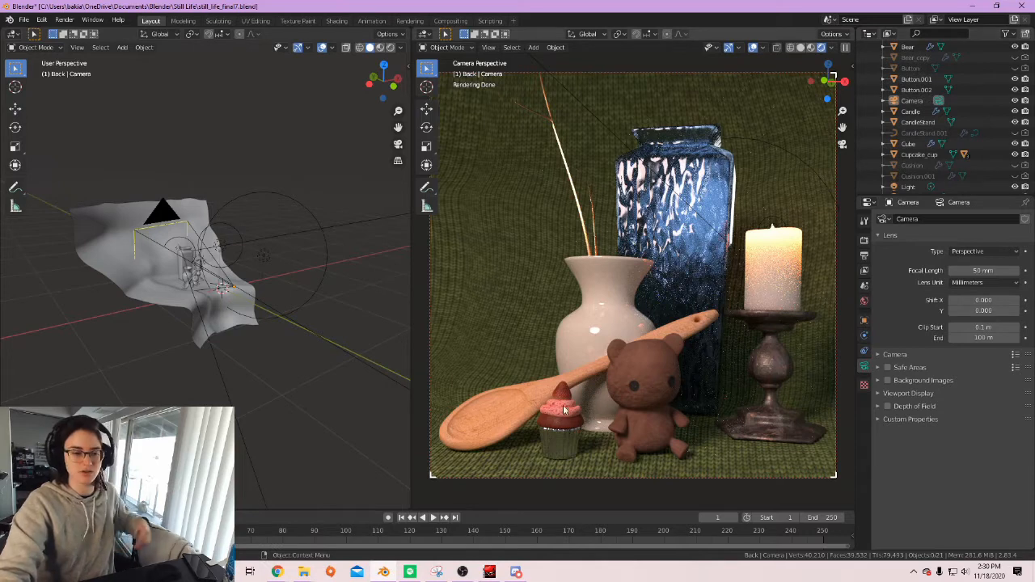
{"action": "left_click", "coordinate": [565, 410]}
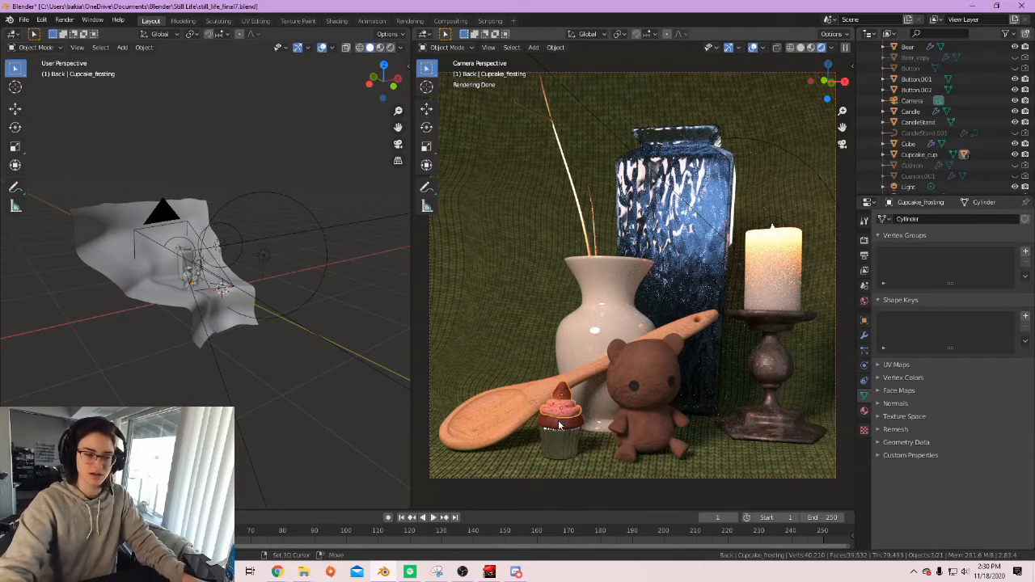
{"action": "left_click", "coordinate": [560, 443]}
{"action": "left_click", "coordinate": [639, 377], "text": "shift"}
{"action": "left_click", "coordinate": [635, 384], "text": "shift"}
{"action": "left_click", "coordinate": [671, 382], "text": "shift"}
{"action": "left_click", "coordinate": [518, 415], "text": "shift"}
{"action": "scroll", "coordinate": [938, 132], "scroll_direction": "down", "scroll_amount": 5}
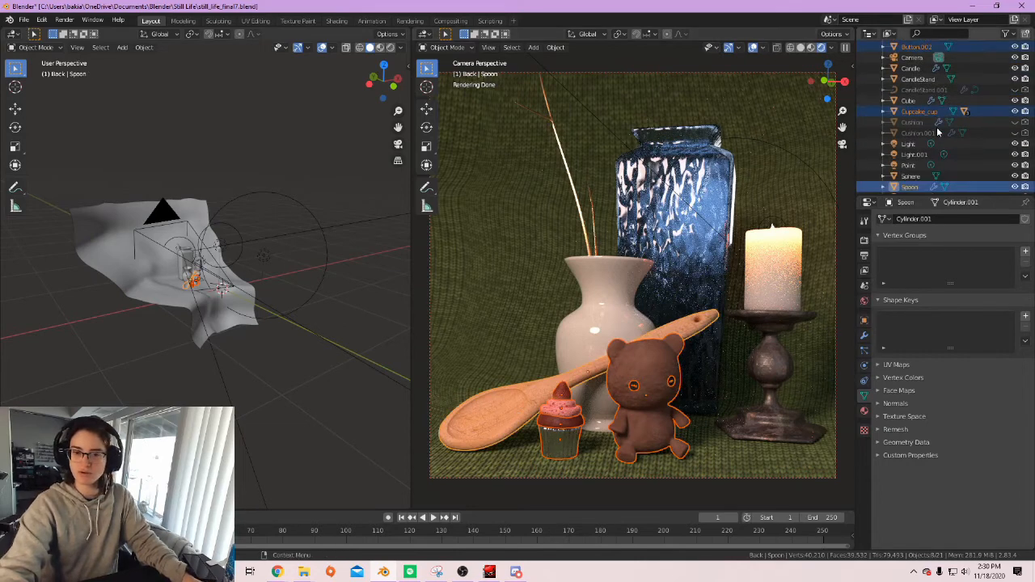
{"action": "left_click_drag", "start_coordinate": [911, 100], "coordinate": [906, 167]}
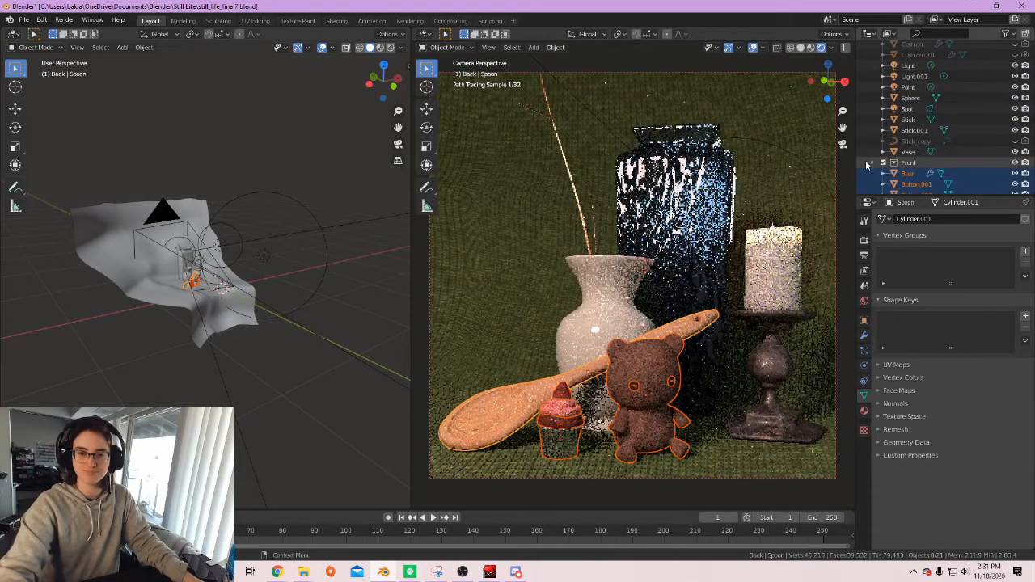
{"action": "left_click", "coordinate": [884, 163]}
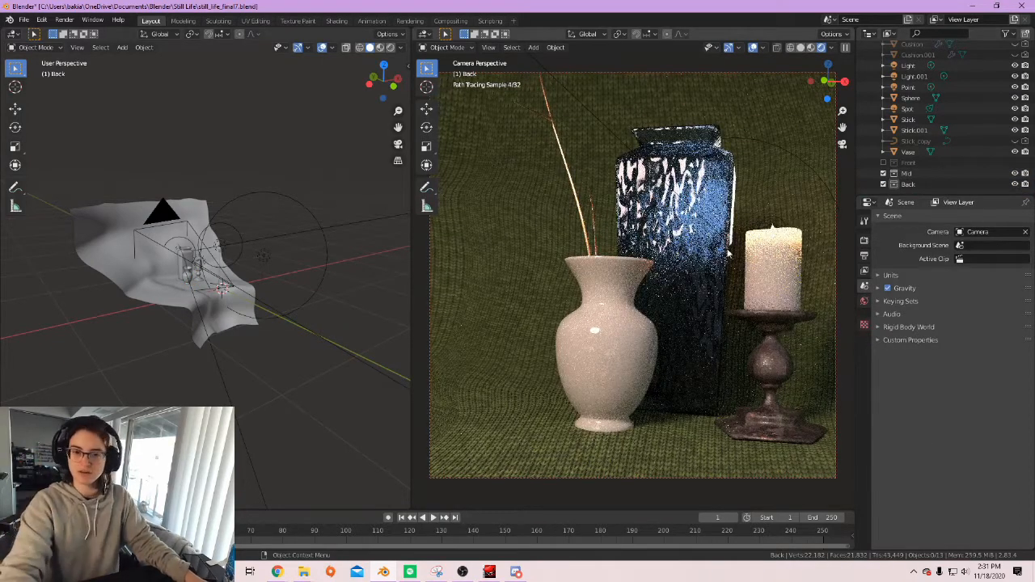
Move the white vase, both sticks, the candle and its stand into the Mid collection, and exclude it from the view layer.
{"action": "scroll", "coordinate": [930, 130], "scroll_direction": "up", "scroll_amount": 3}
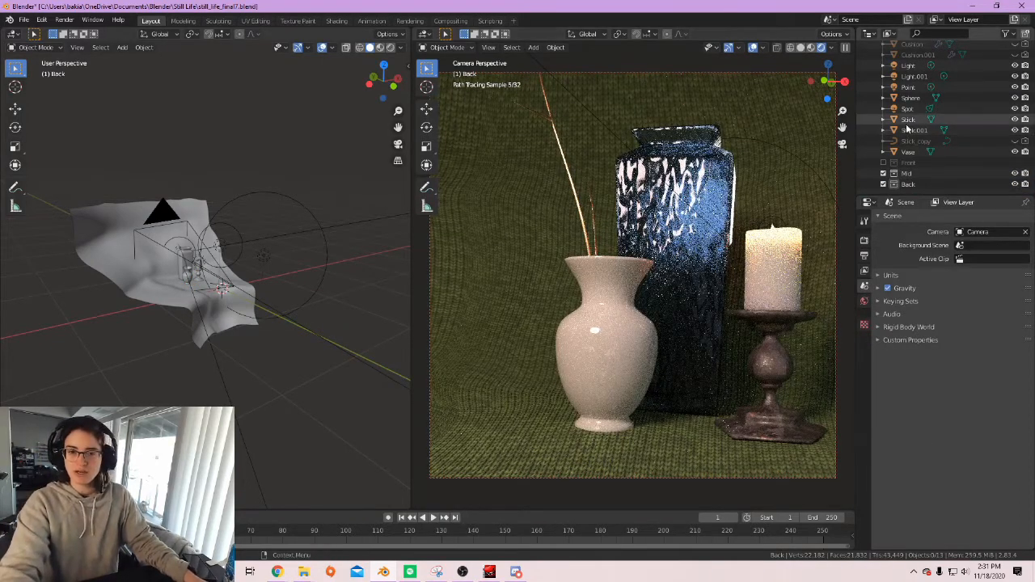
{"action": "left_click", "coordinate": [612, 336]}
{"action": "left_click", "coordinate": [588, 232], "text": "shift"}
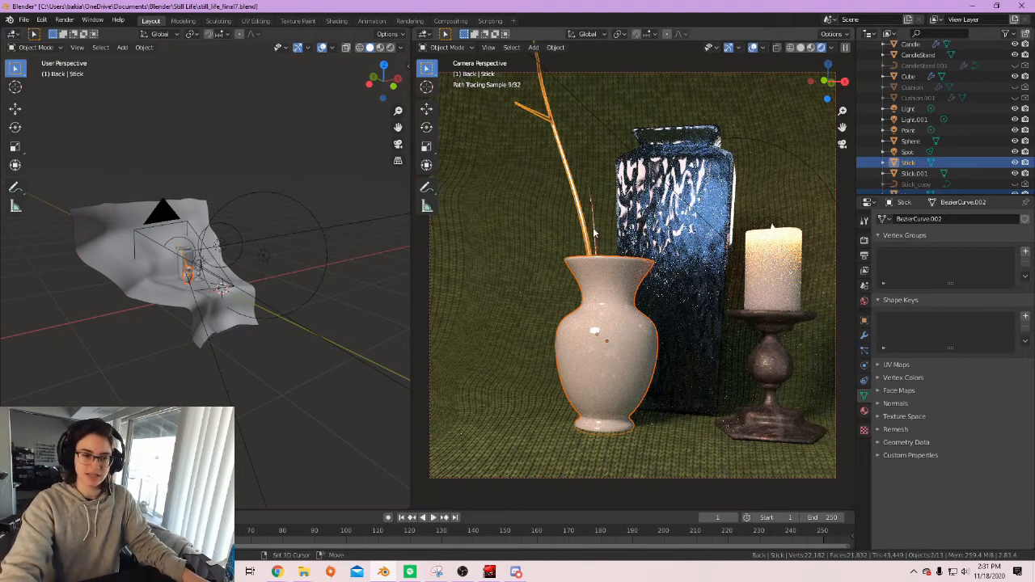
{"action": "left_click", "coordinate": [593, 233], "text": "shift"}
{"action": "left_click", "coordinate": [769, 296], "text": "shift"}
{"action": "left_click", "coordinate": [786, 348], "text": "shift"}
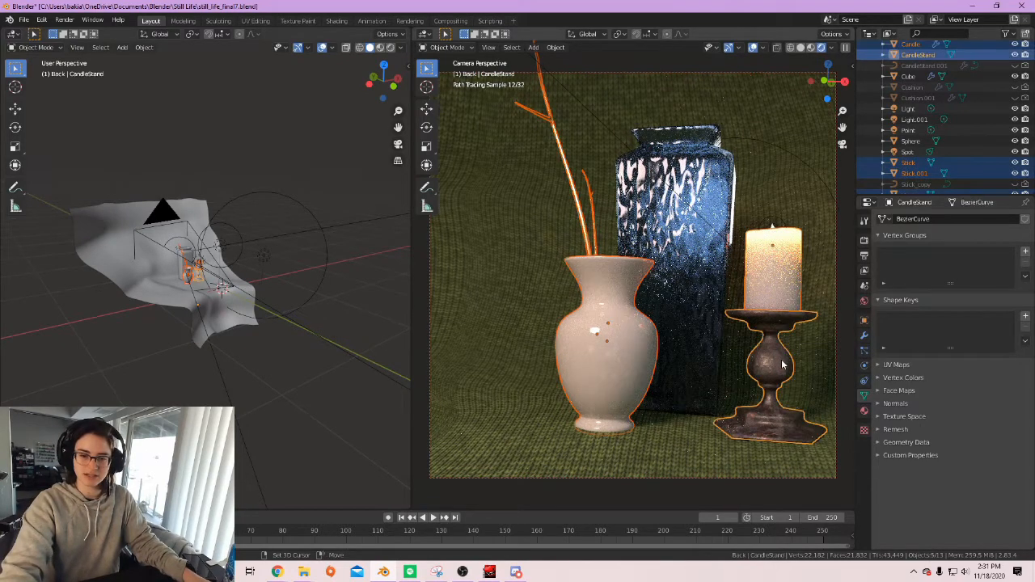
{"action": "left_click_drag", "start_coordinate": [883, 191], "coordinate": [909, 174]}
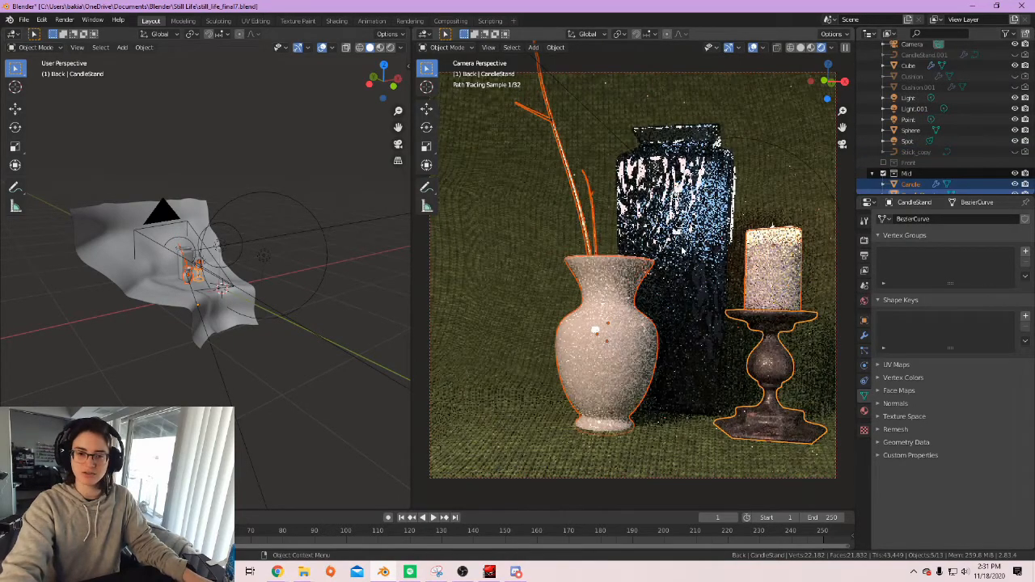
{"action": "left_click", "coordinate": [884, 173]}
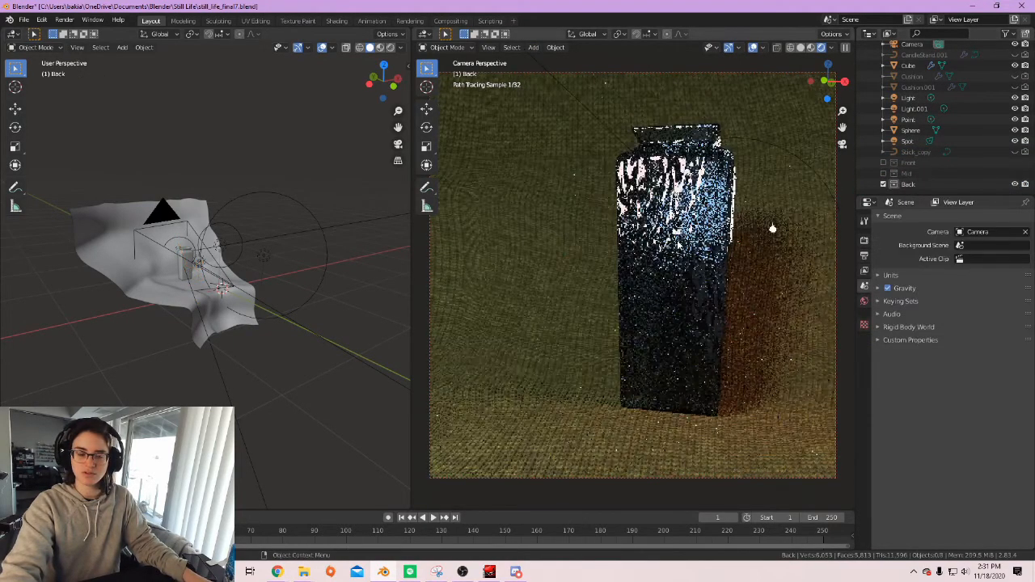
Move the tall blue vase and the backdrop into the Back collection, and exclude it from the view layer.
{"action": "left_click", "coordinate": [681, 244]}
{"action": "left_click", "coordinate": [577, 347], "text": "shift"}
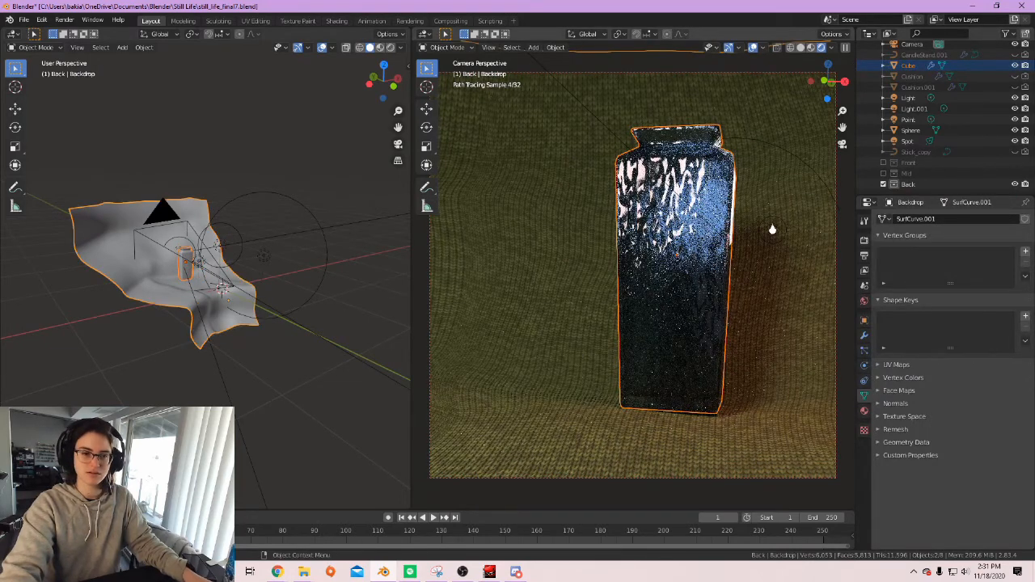
{"action": "left_click_drag", "start_coordinate": [912, 67], "coordinate": [905, 188]}
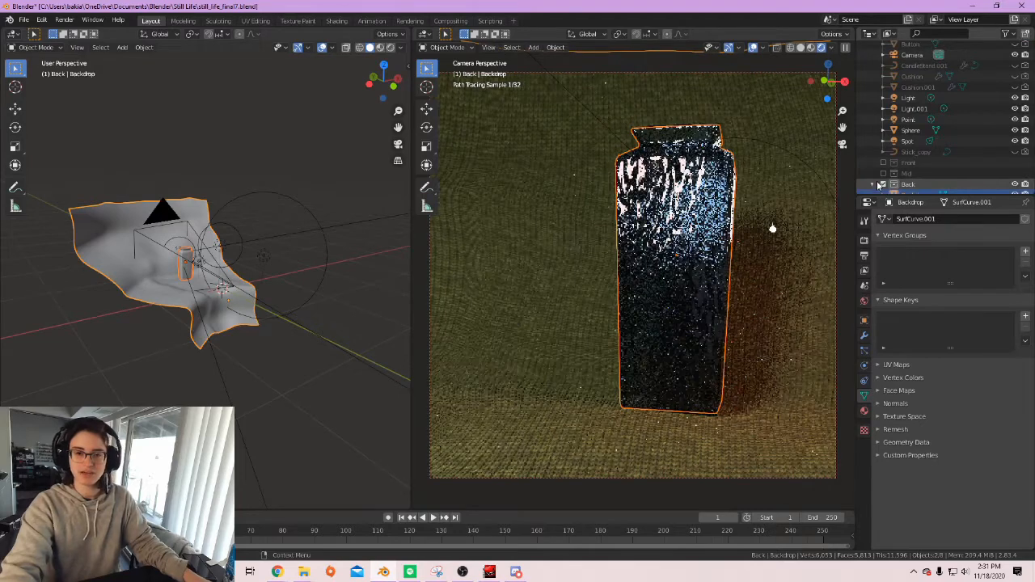
{"action": "left_click", "coordinate": [884, 185]}
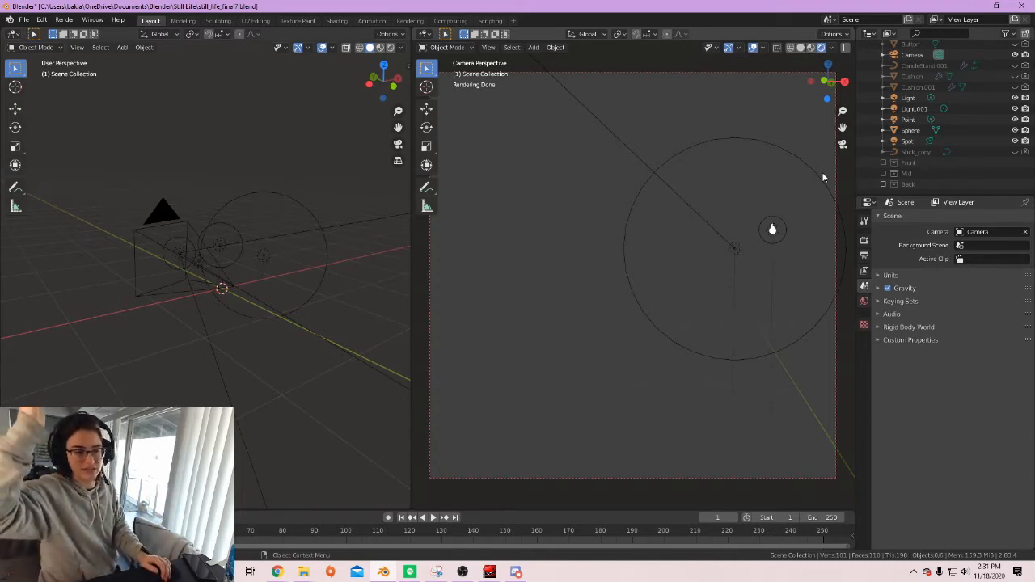
{"action": "left_click", "coordinate": [915, 164]}
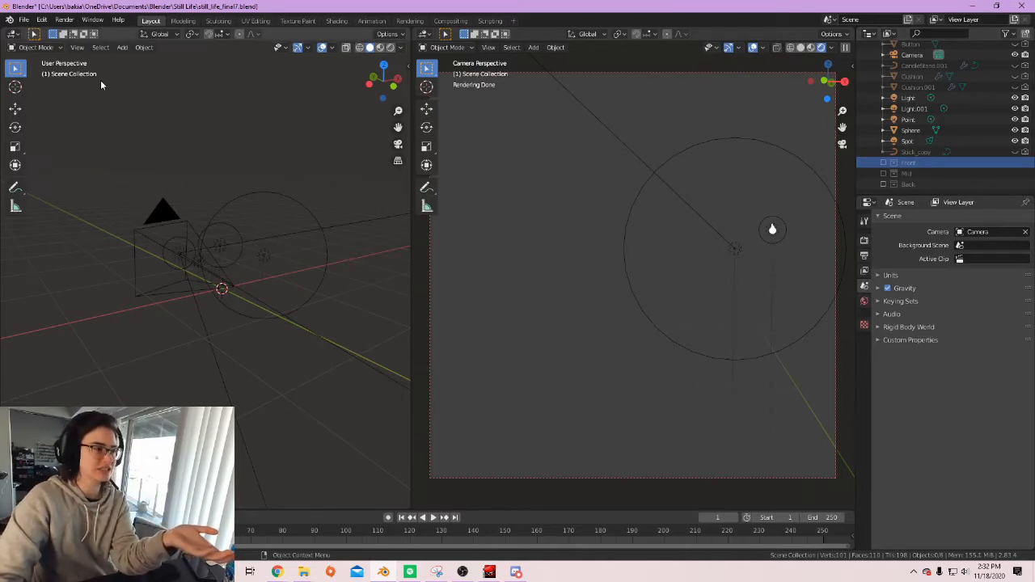
Switch the window to full screen and rename the current view layer as Front.
{"action": "left_click", "coordinate": [92, 19]}
{"action": "left_click", "coordinate": [113, 58]}
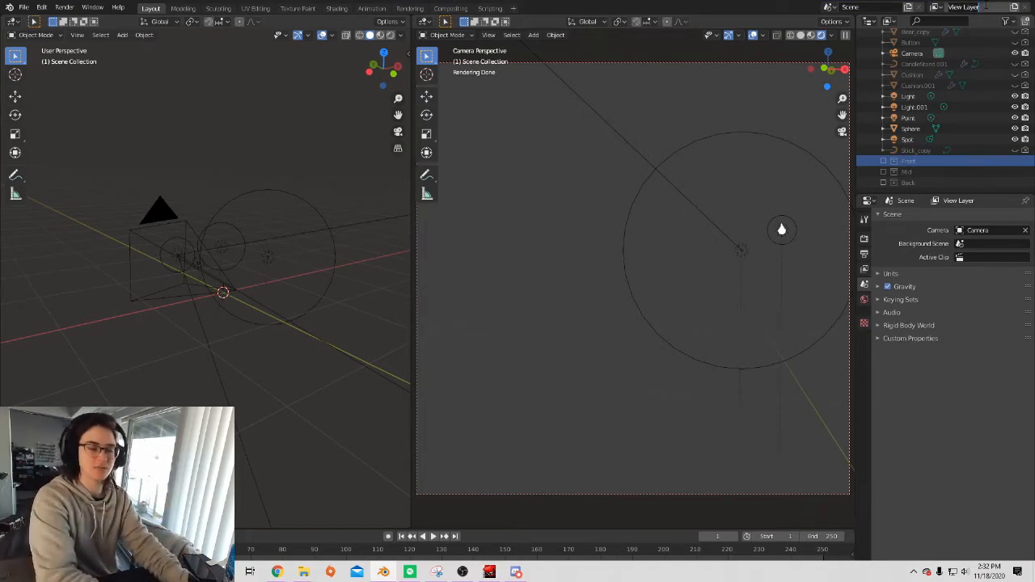
{"action": "double_click", "coordinate": [962, 7]}
{"action": "type", "text": "Front"}
{"action": "key", "text": "Return"}
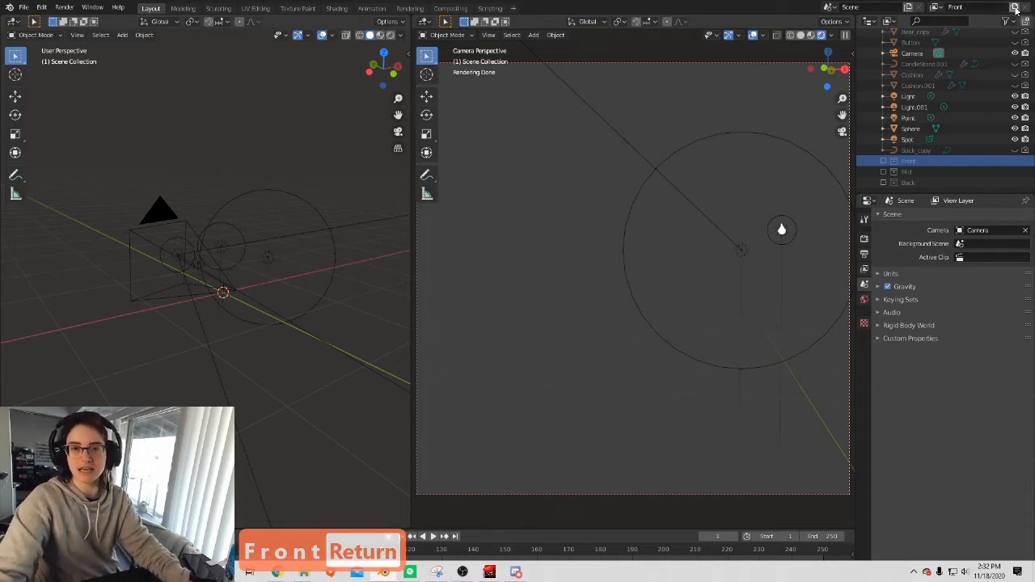
Add a view layer of the New type and name it Mid.
{"action": "left_click", "coordinate": [1016, 8]}
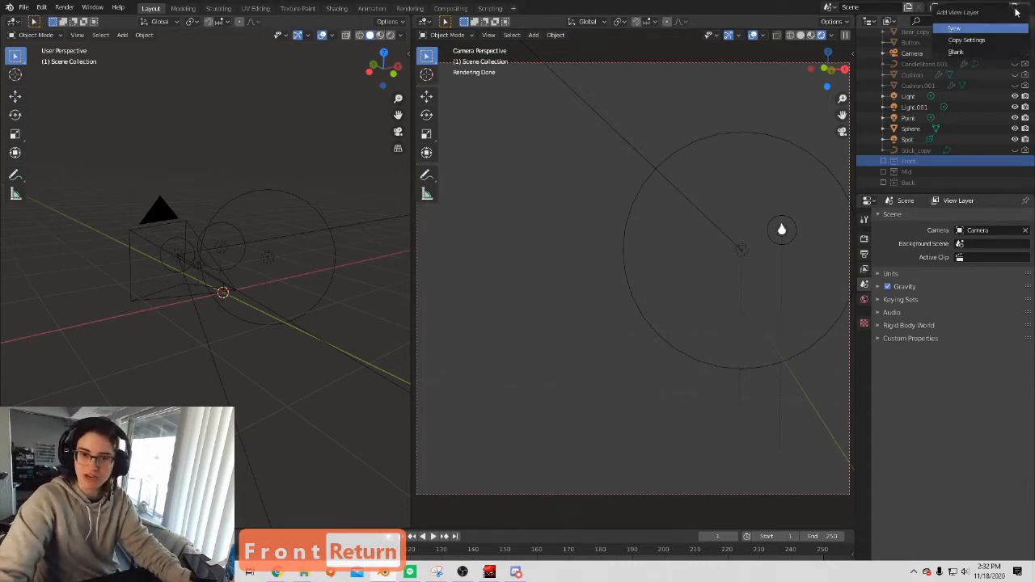
{"action": "left_click", "coordinate": [955, 26]}
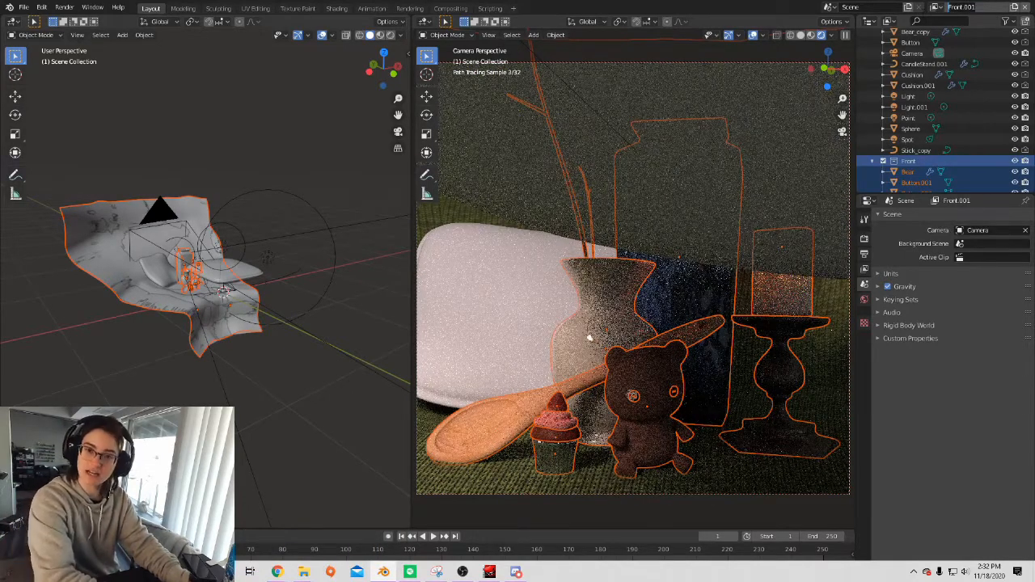
{"action": "type", "text": "Mid"}
{"action": "key", "text": "Return"}
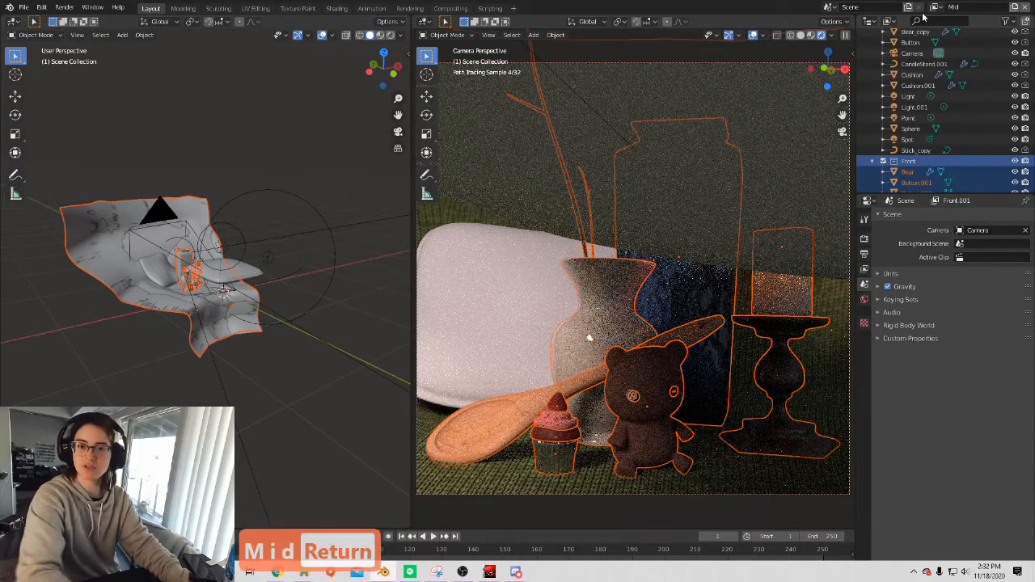
Add another view layer of the New type and name it Back.
{"action": "left_click", "coordinate": [1015, 6]}
{"action": "left_click", "coordinate": [962, 27]}
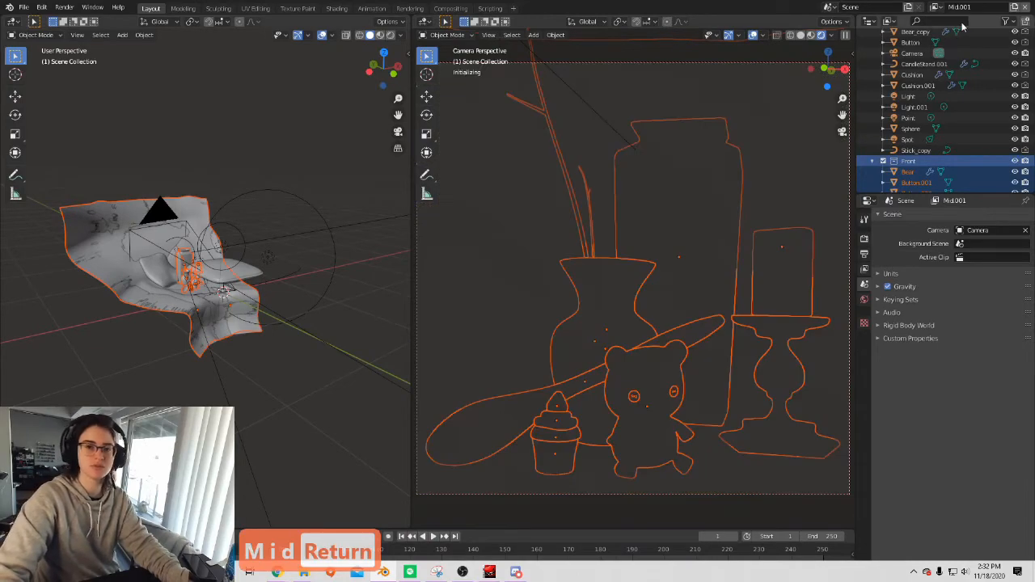
{"action": "double_click", "coordinate": [974, 7]}
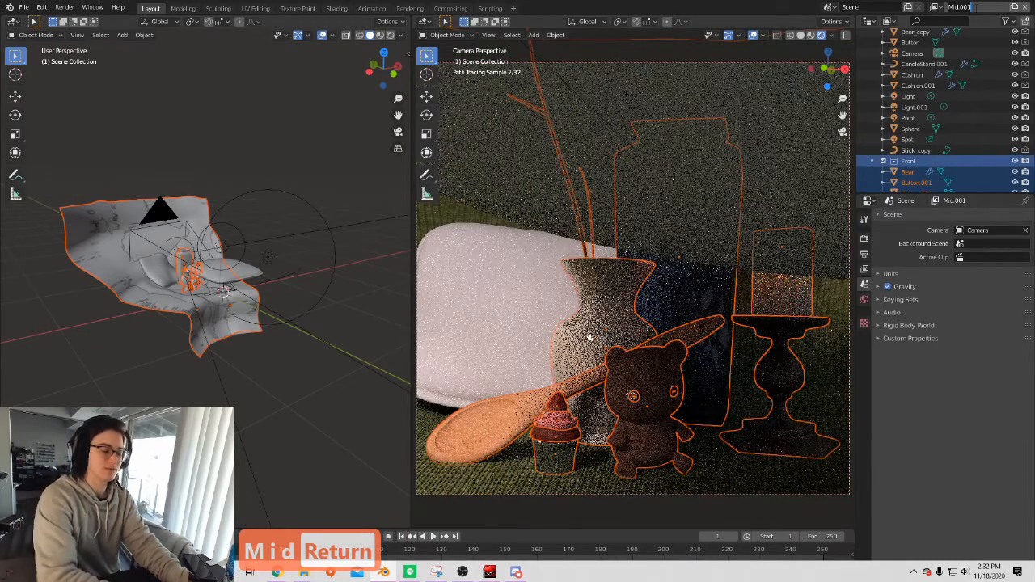
{"action": "type", "text": "Back"}
{"action": "key", "text": "Return"}
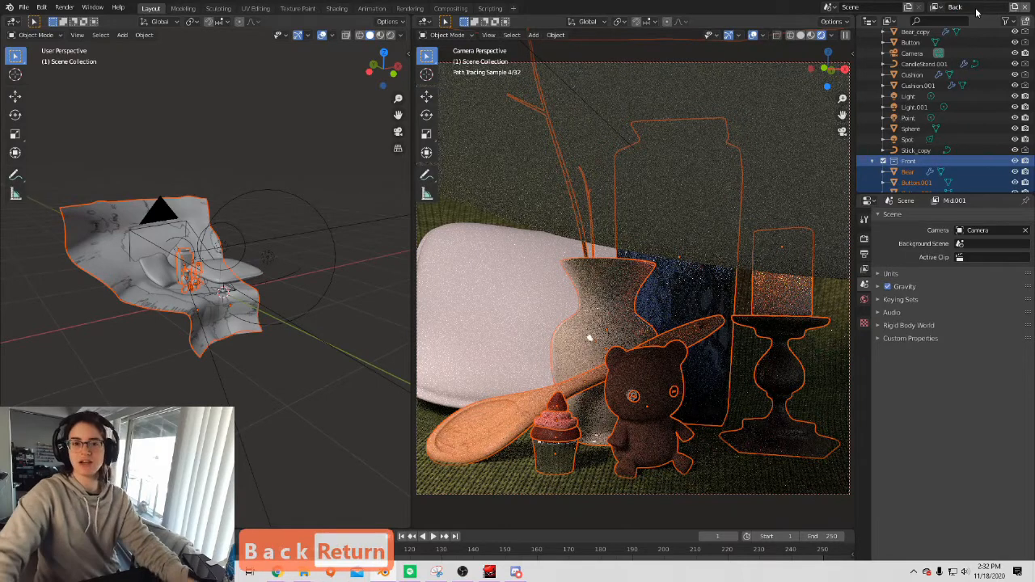
Switch to the Front view layer and then to Mid to compare their contents.
{"action": "left_click", "coordinate": [935, 7]}
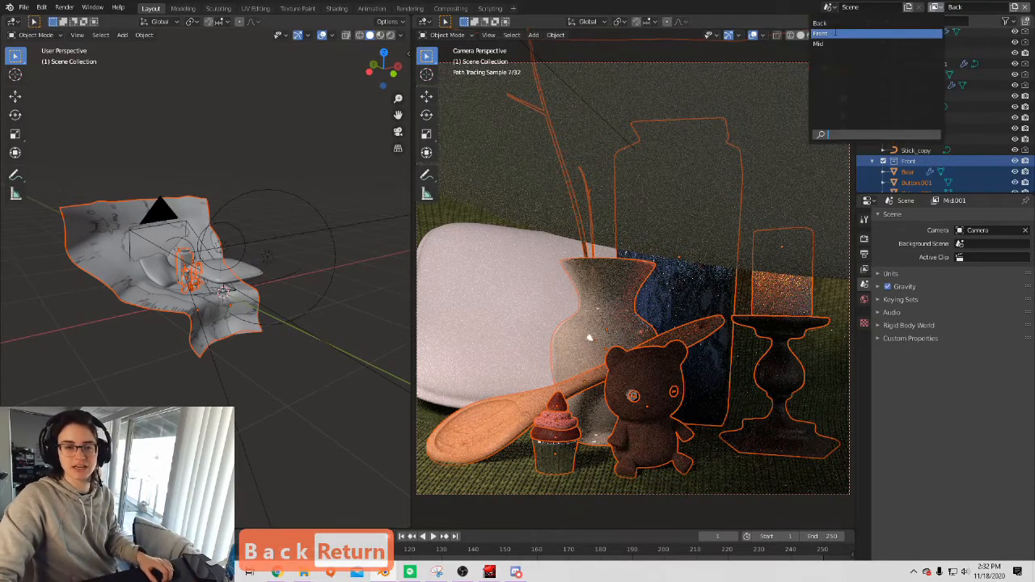
{"action": "left_click", "coordinate": [833, 33]}
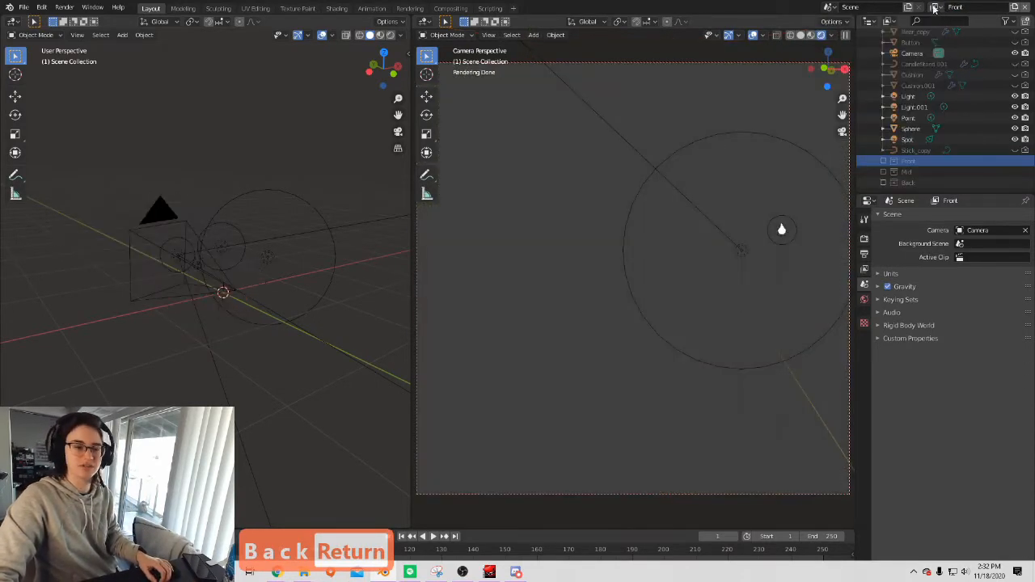
{"action": "left_click", "coordinate": [934, 7]}
{"action": "left_click", "coordinate": [833, 44]}
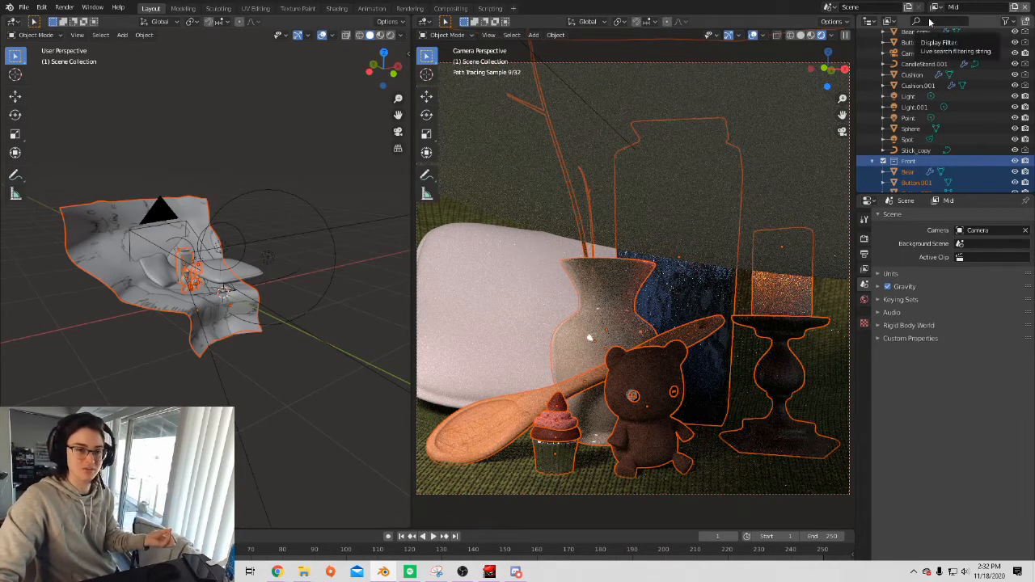
Check the contents of the Front view layer once more and return to the Mid view layer.
{"action": "left_click", "coordinate": [939, 6]}
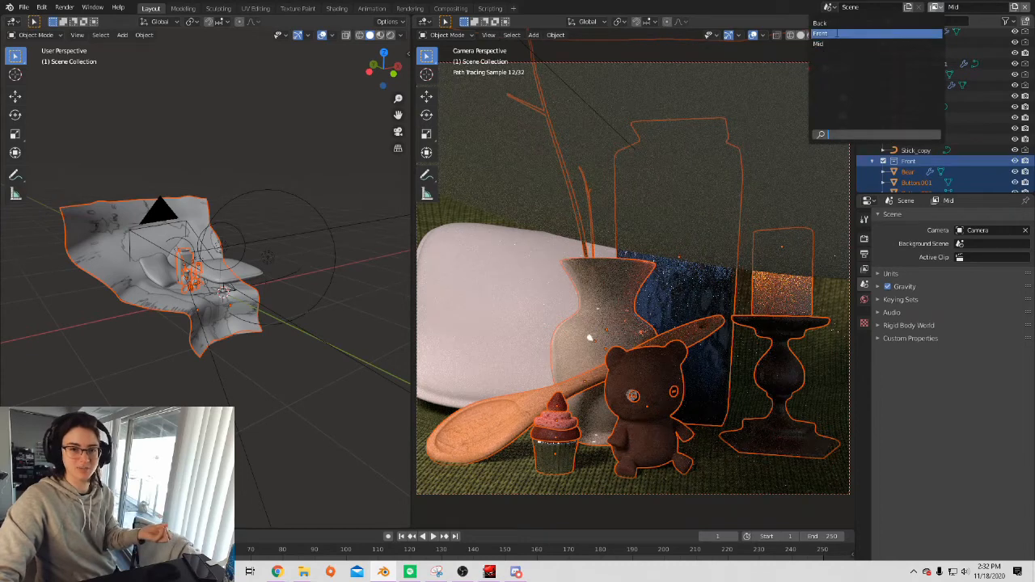
{"action": "left_click", "coordinate": [836, 35]}
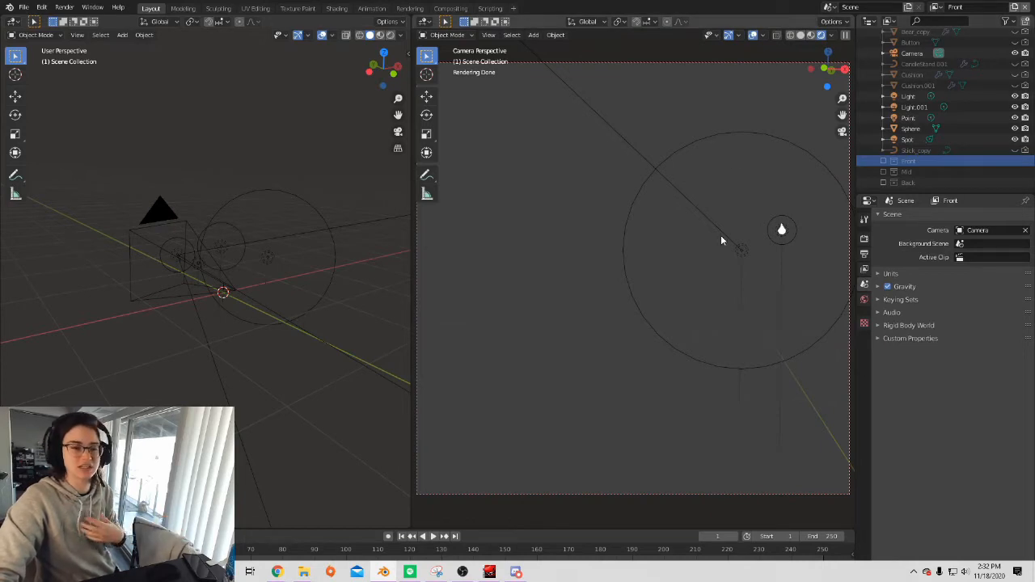
{"action": "left_click", "coordinate": [936, 7]}
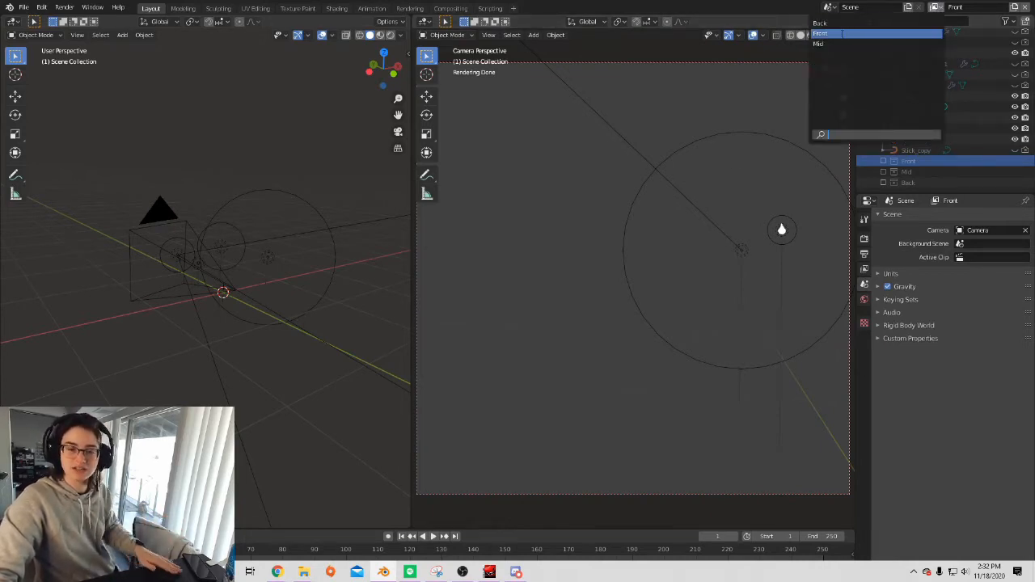
{"action": "left_click", "coordinate": [841, 43]}
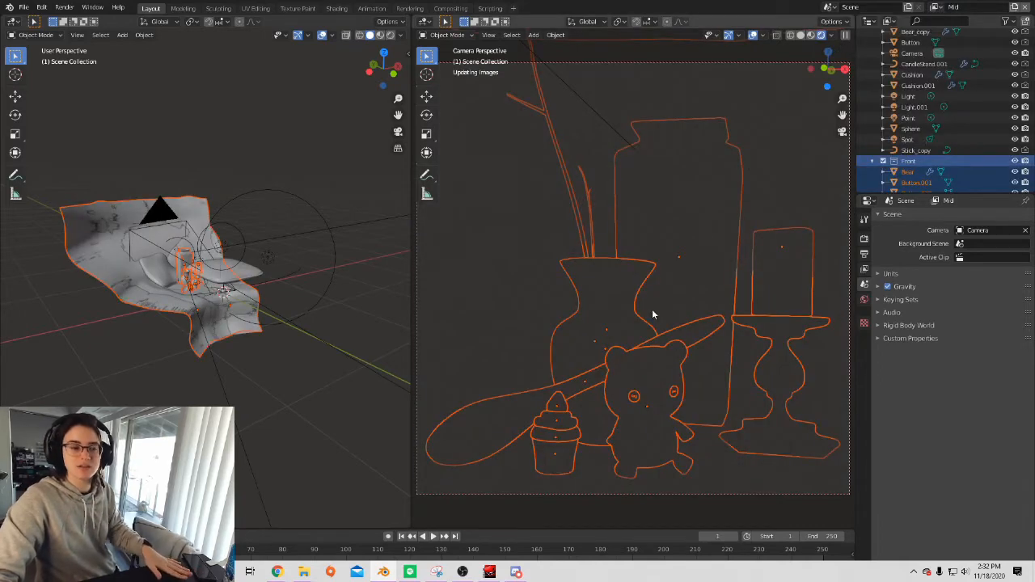
Exclude the Front, Mid and Back collections from the Mid view layer, with the large foreground cushion selected.
{"action": "left_click", "coordinate": [601, 151]}
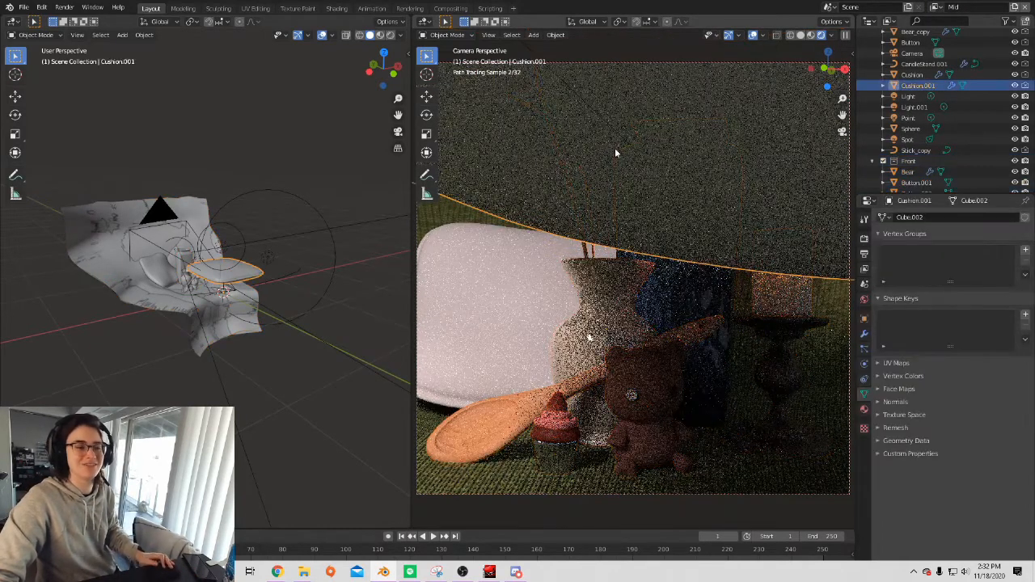
{"action": "scroll", "coordinate": [636, 200], "scroll_direction": "down", "scroll_amount": 3}
{"action": "scroll", "coordinate": [872, 138], "scroll_direction": "down", "scroll_amount": 1}
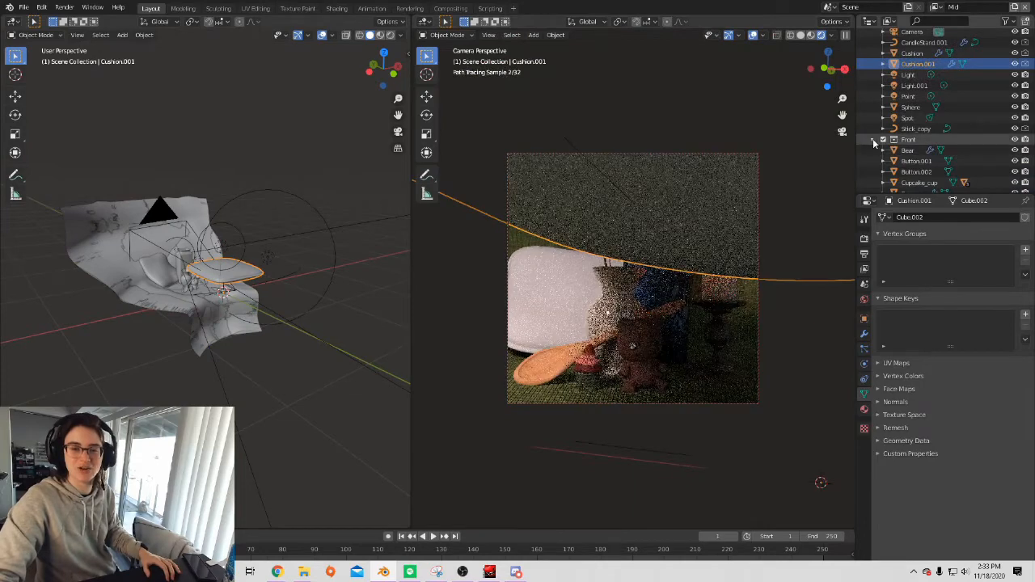
{"action": "left_click", "coordinate": [883, 139]}
{"action": "left_click", "coordinate": [883, 149]}
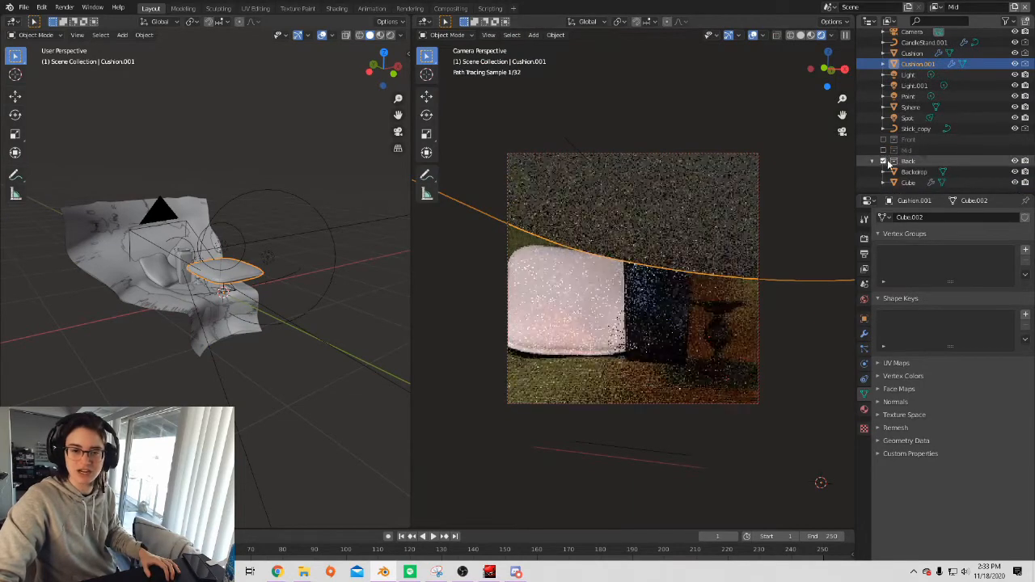
{"action": "left_click", "coordinate": [883, 161]}
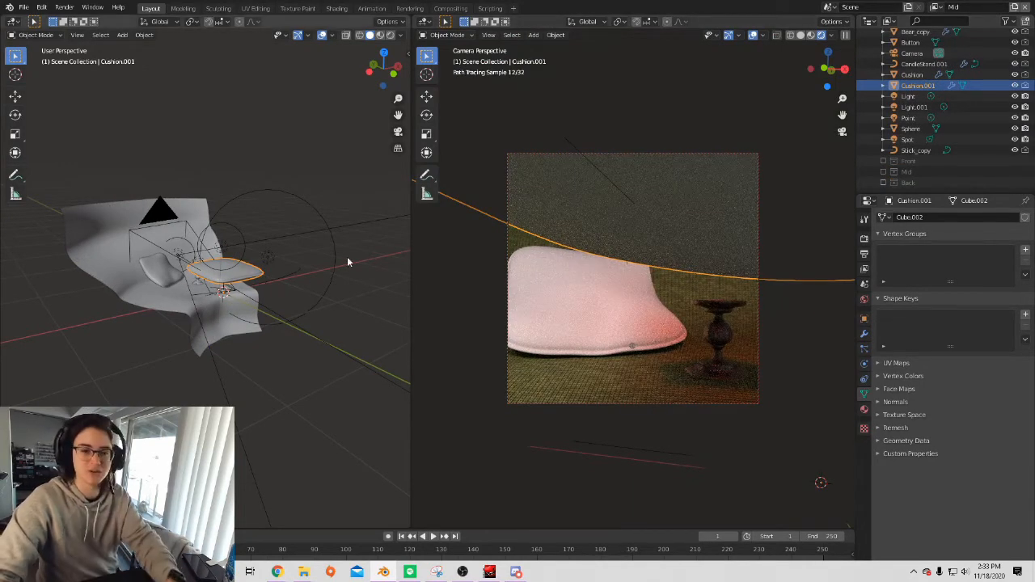
Delete the two leftover cushions, Cushion.001 and Cushion, from the main collection.
{"action": "key", "text": "x"}
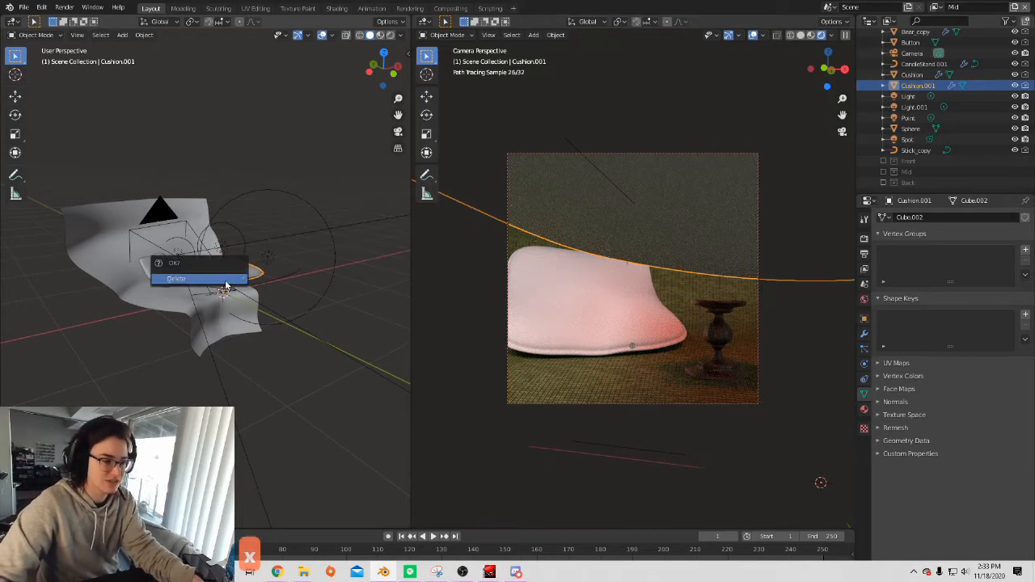
{"action": "left_click", "coordinate": [228, 279]}
{"action": "left_click", "coordinate": [166, 276]}
{"action": "key", "text": "x"}
{"action": "left_click", "coordinate": [154, 272]}
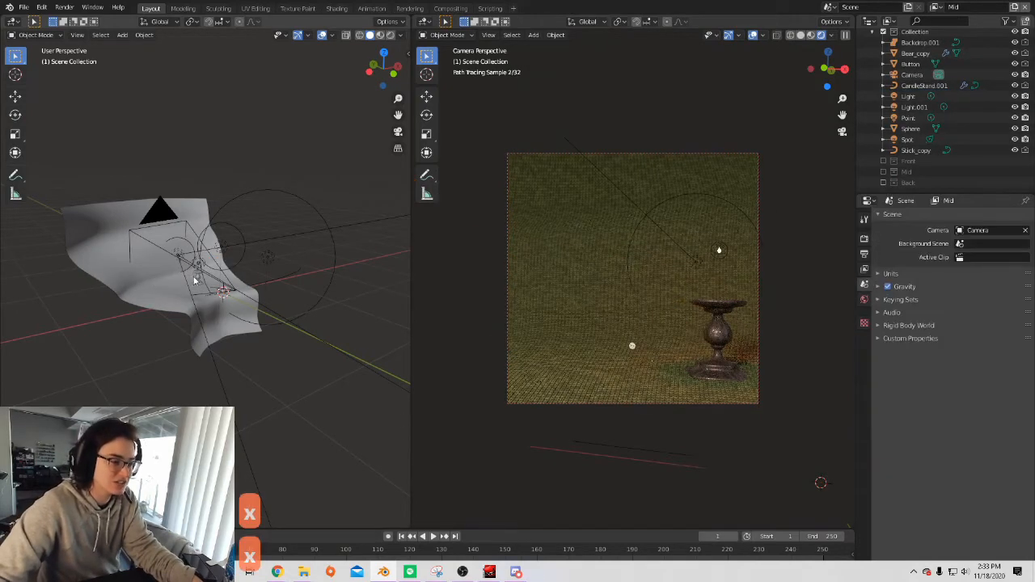
Delete the remaining duplicate objects CandleStand.001, Backdrop.001 and Button from the main collection.
{"action": "left_click", "coordinate": [197, 279]}
{"action": "key", "text": "x"}
{"action": "left_click", "coordinate": [197, 280]}
{"action": "left_click", "coordinate": [154, 291]}
{"action": "key", "text": "x"}
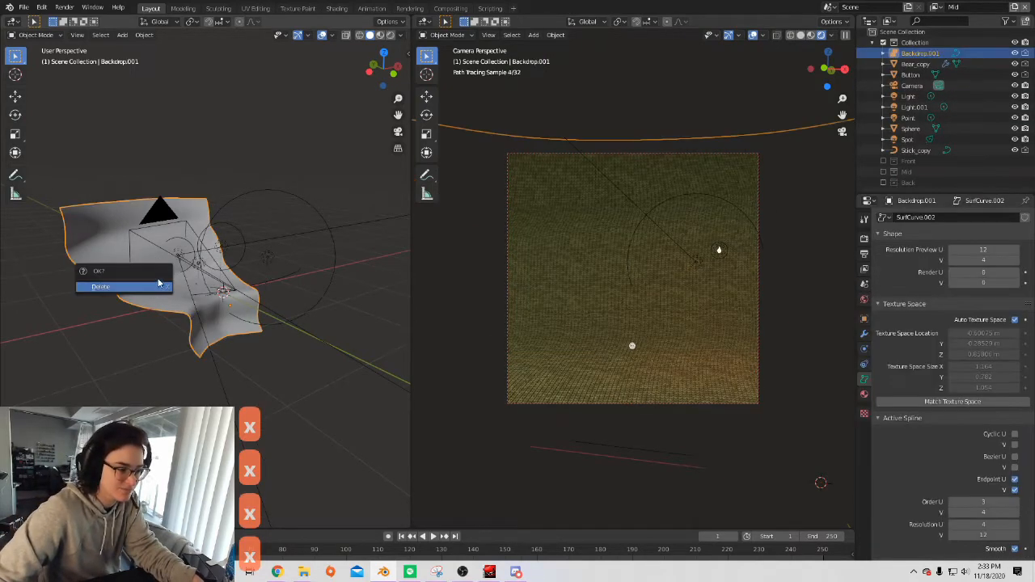
{"action": "left_click", "coordinate": [151, 287]}
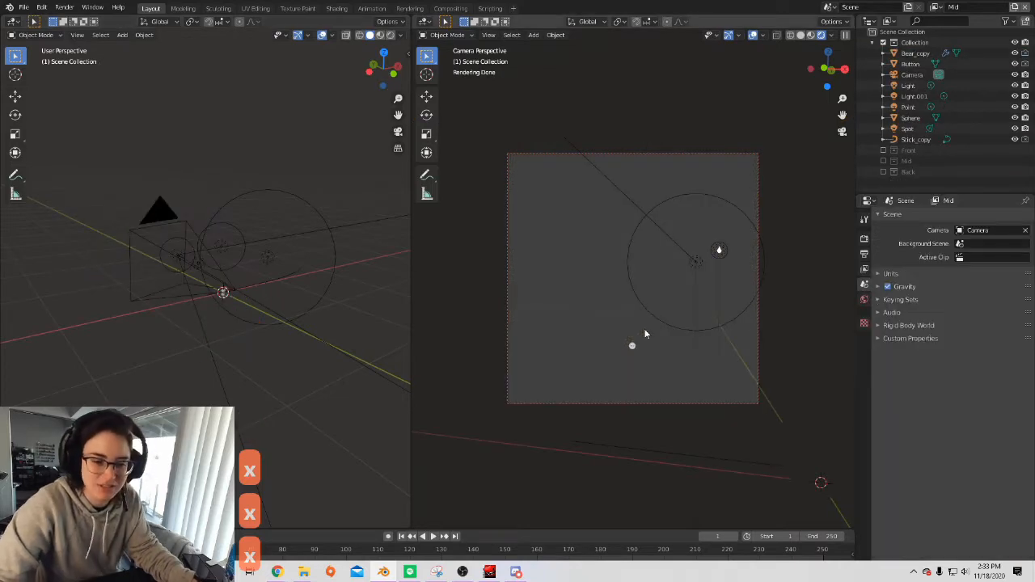
{"action": "left_click", "coordinate": [633, 346]}
{"action": "key", "text": "x"}
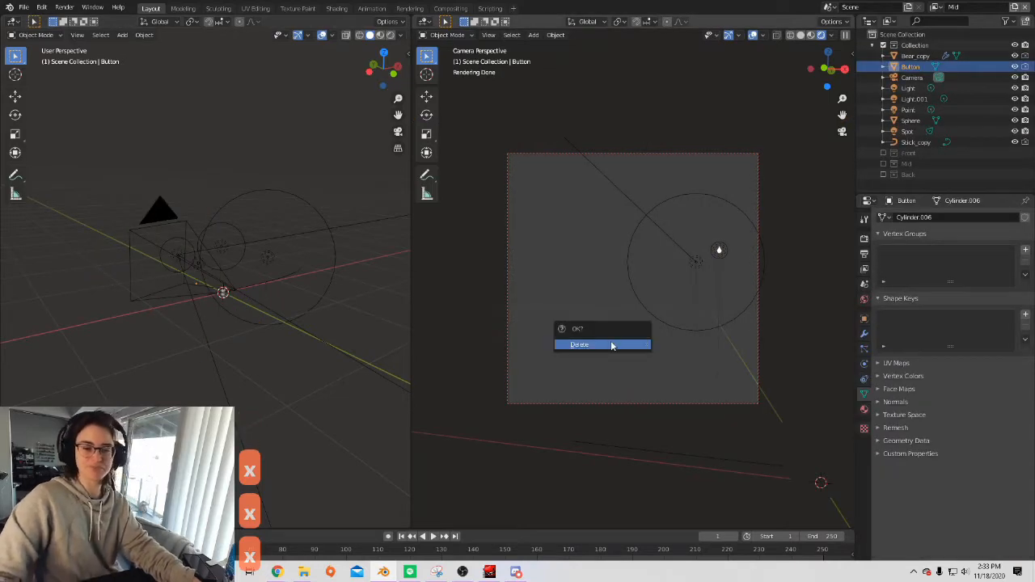
{"action": "left_click", "coordinate": [615, 344]}
Switch to the Back view layer and exclude the Front, Mid and Back collections from it.
{"action": "left_click", "coordinate": [936, 7]}
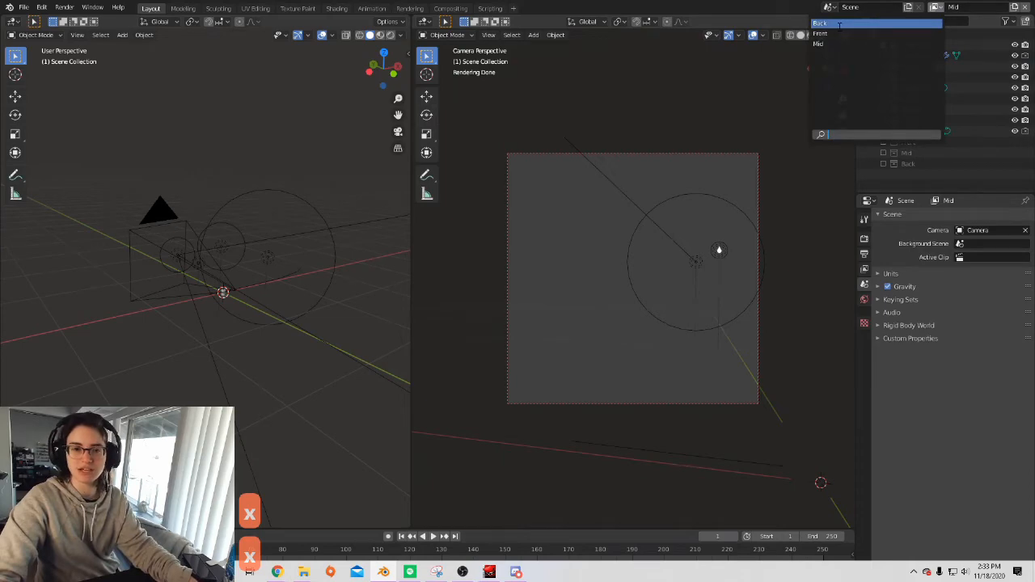
{"action": "left_click", "coordinate": [841, 24]}
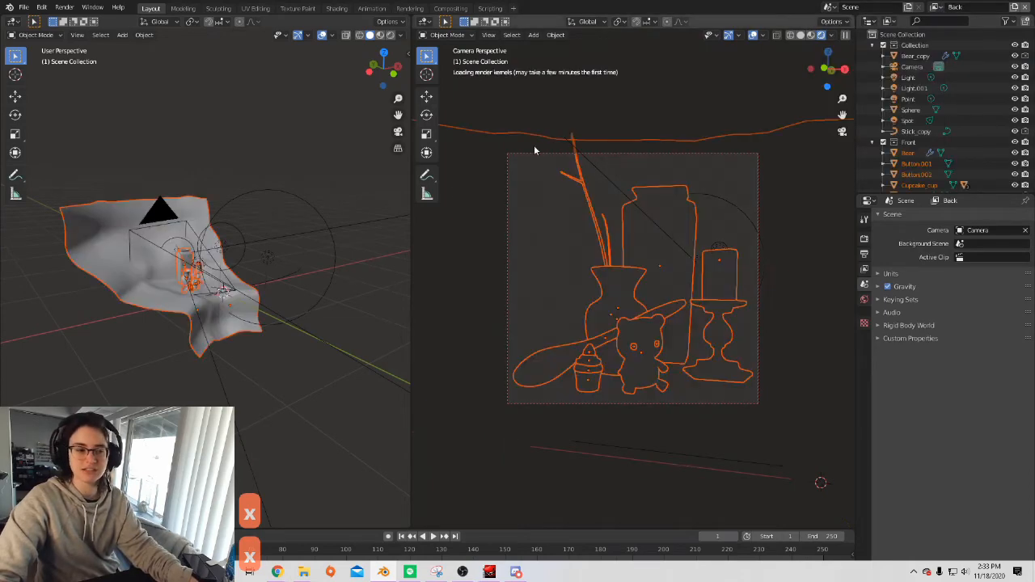
{"action": "left_click", "coordinate": [883, 143]}
{"action": "scroll", "coordinate": [884, 143], "scroll_direction": "down", "scroll_amount": 1}
{"action": "left_click", "coordinate": [883, 132]}
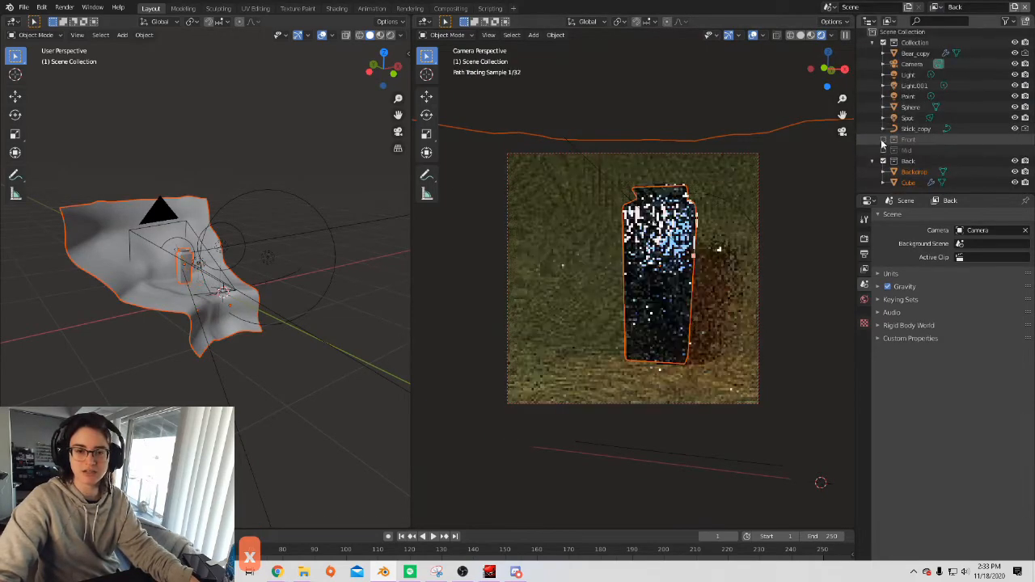
{"action": "left_click", "coordinate": [883, 164]}
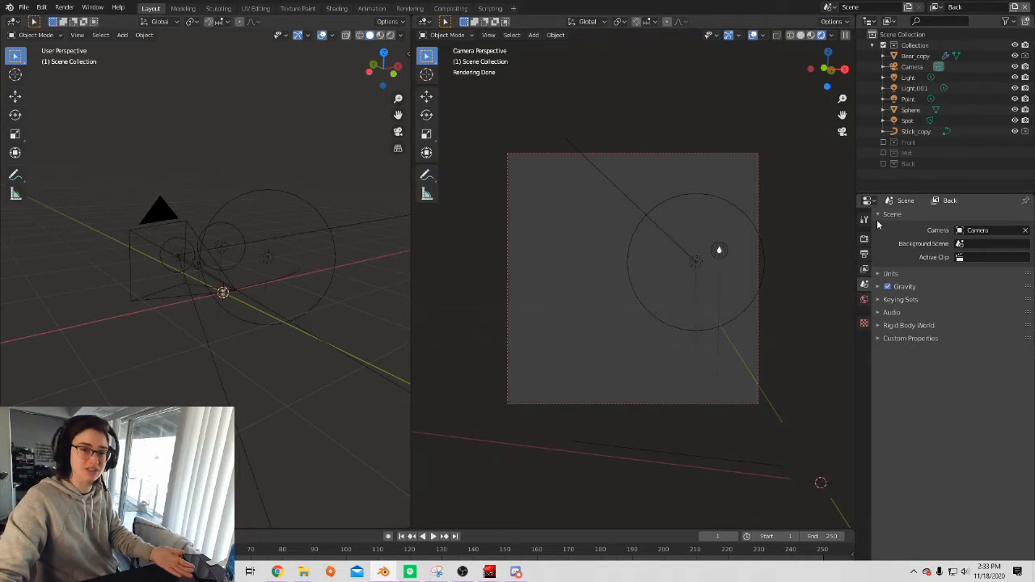
Switch to the Front view layer and display its view layer and render pass settings.
{"action": "left_click", "coordinate": [937, 7]}
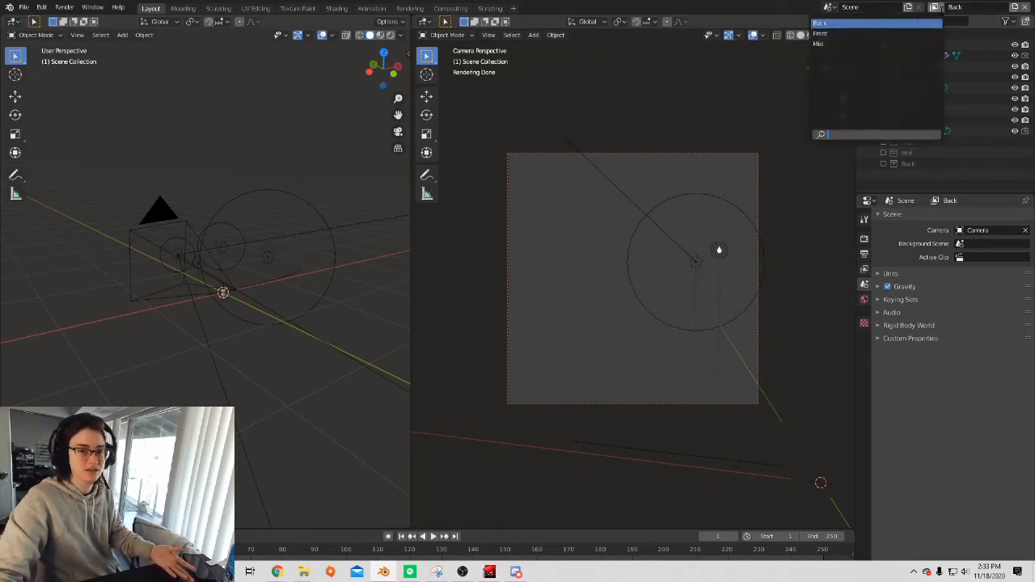
{"action": "left_click", "coordinate": [853, 34]}
{"action": "left_click", "coordinate": [865, 270]}
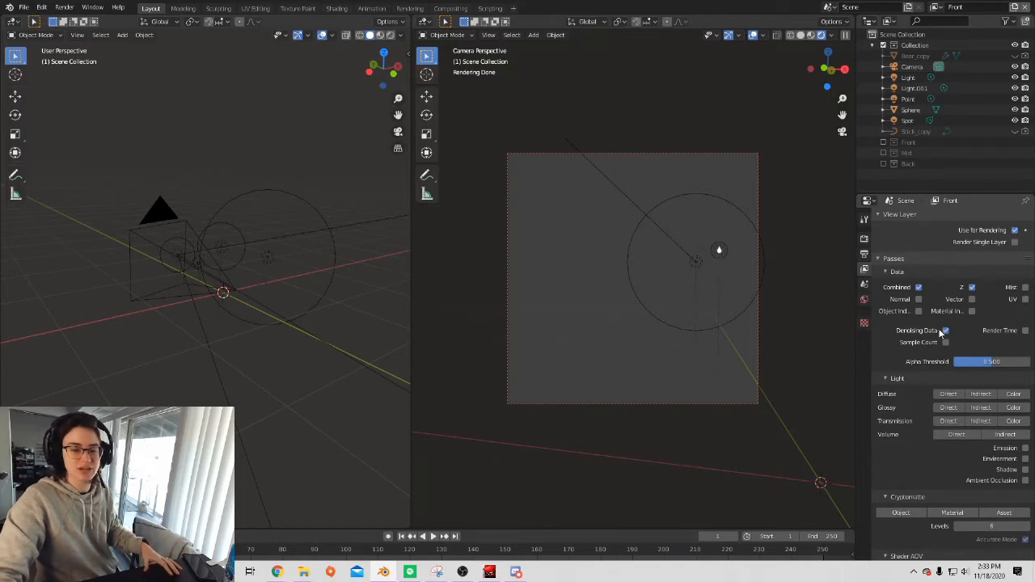
Enable the Denoising Data pass for the Mid and Back view layers.
{"action": "left_click", "coordinate": [936, 7]}
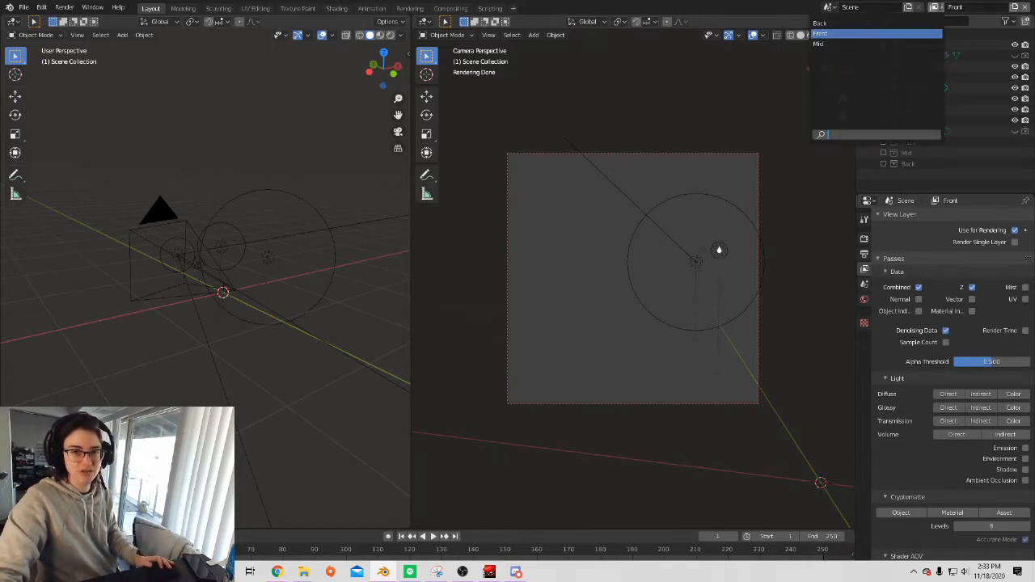
{"action": "left_click", "coordinate": [833, 43]}
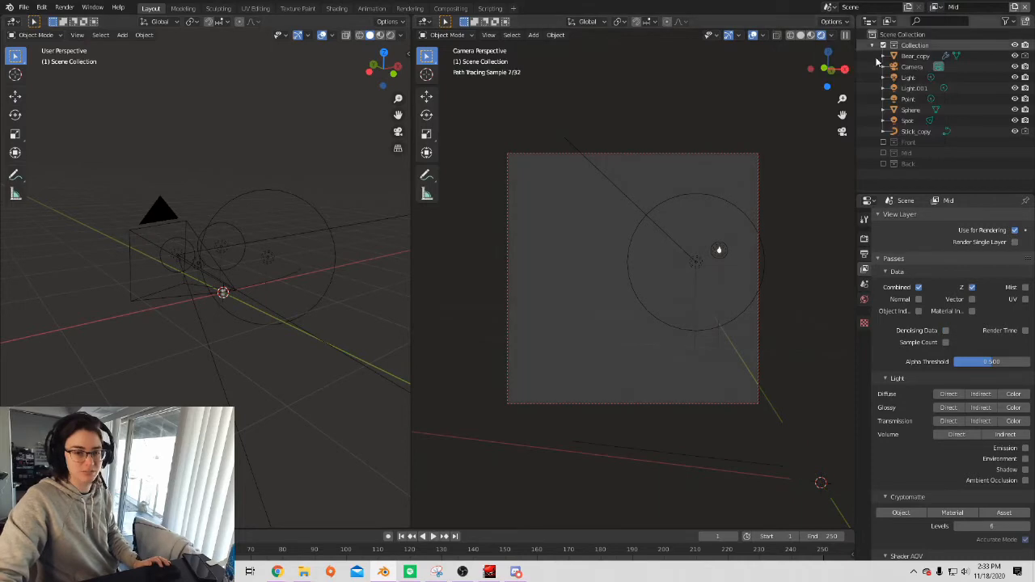
{"action": "left_click", "coordinate": [946, 331]}
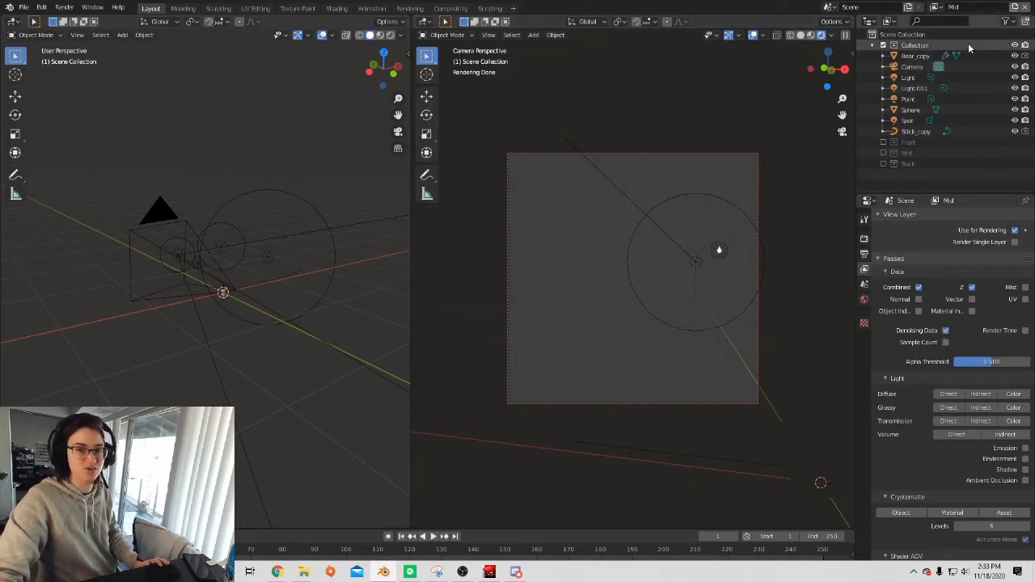
{"action": "left_click", "coordinate": [938, 8]}
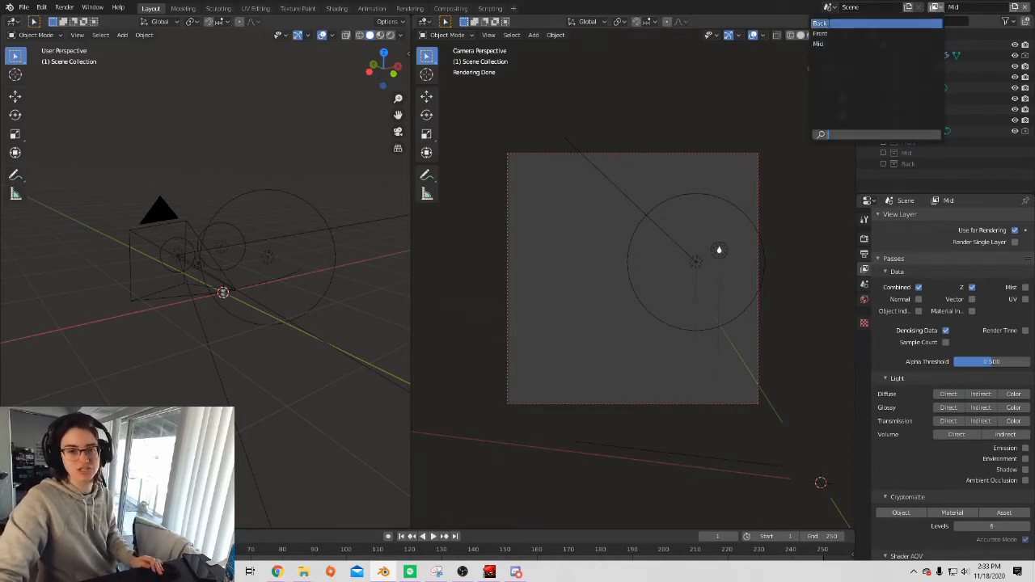
{"action": "left_click", "coordinate": [823, 23]}
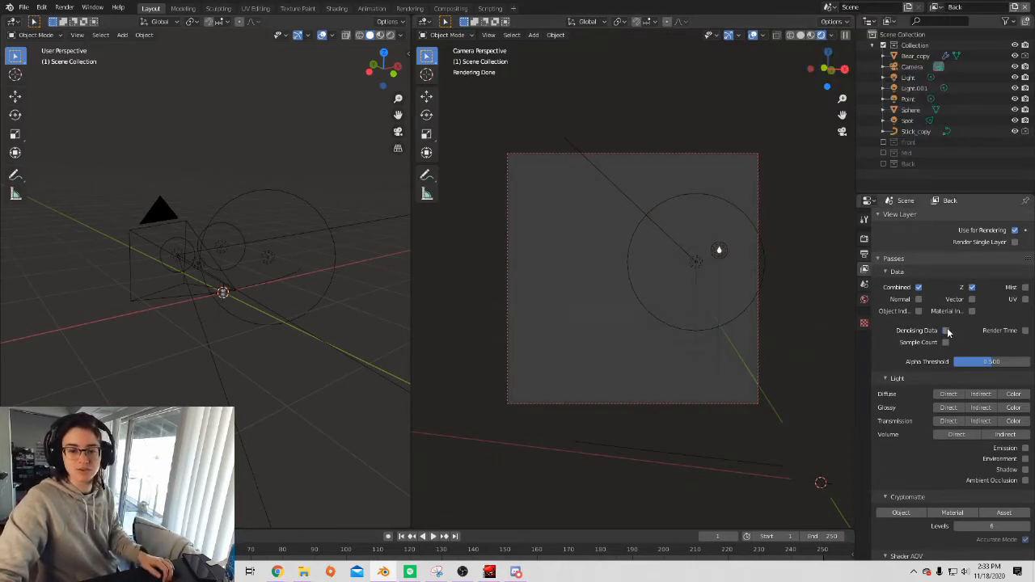
{"action": "left_click", "coordinate": [946, 329]}
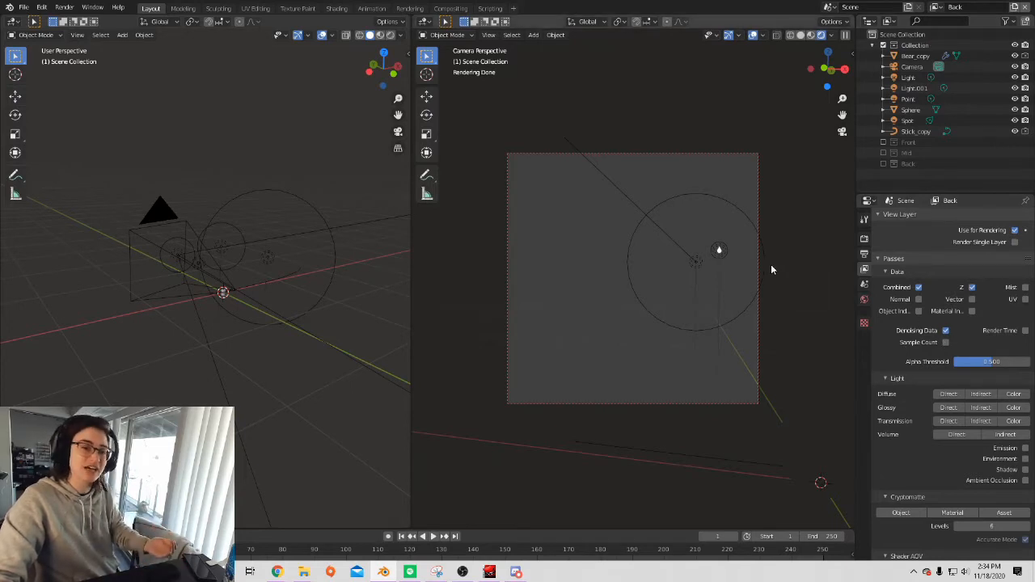
Switch to the Front view layer and enable the Front collection in it.
{"action": "left_click", "coordinate": [936, 6]}
{"action": "left_click", "coordinate": [821, 33]}
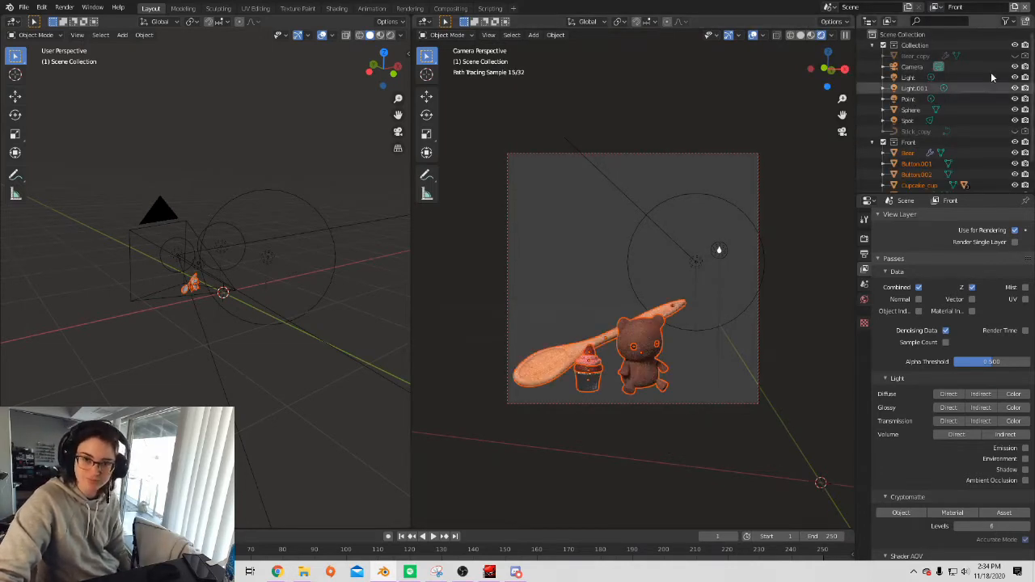
{"action": "right_click", "coordinate": [910, 143]}
{"action": "mouse_move", "coordinate": [893, 297]}
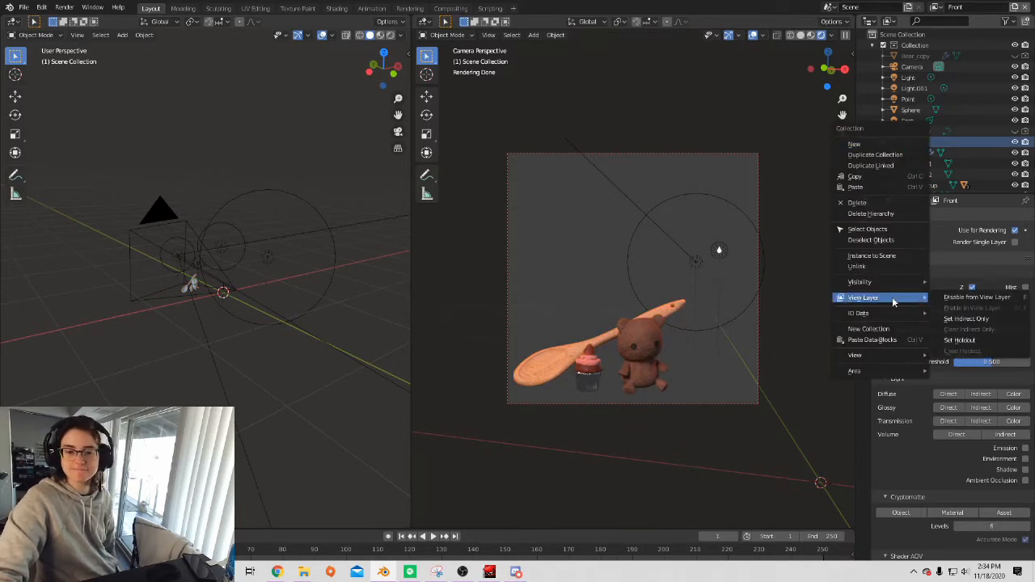
{"action": "left_click", "coordinate": [956, 298]}
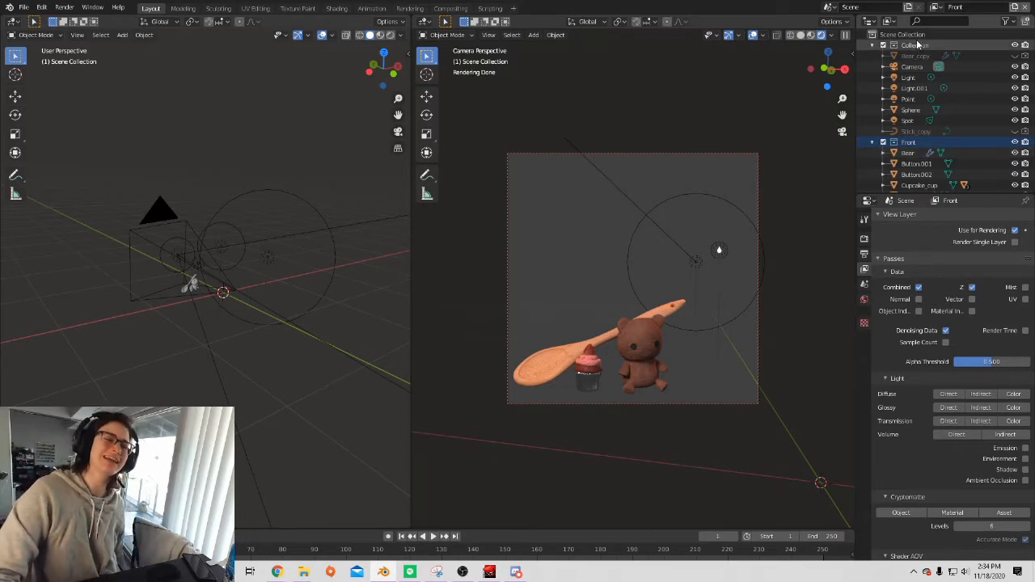
Switch to the Mid view layer and include only the Mid collection alongside the main collection.
{"action": "left_click", "coordinate": [936, 7]}
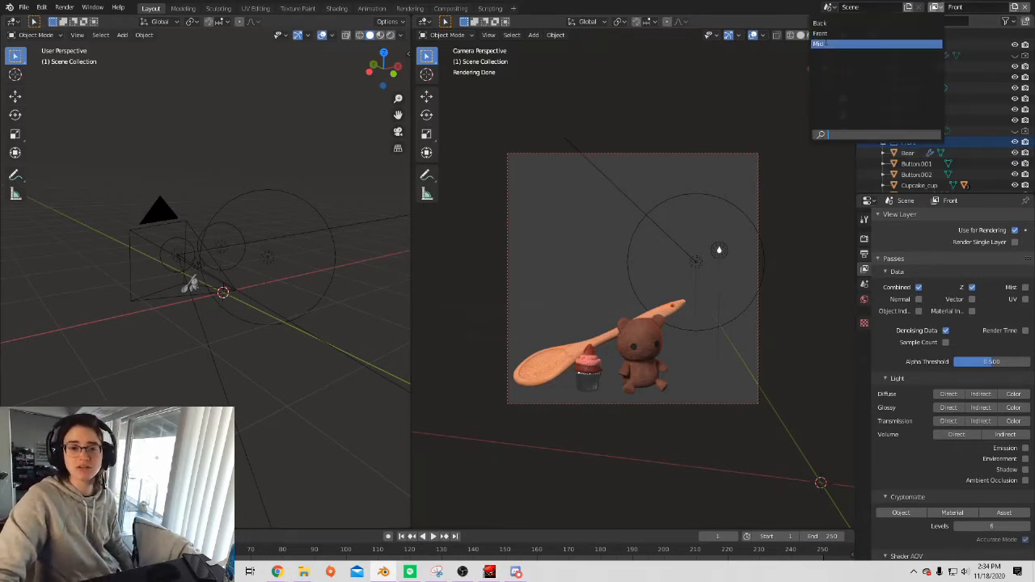
{"action": "left_click", "coordinate": [874, 41]}
{"action": "left_click", "coordinate": [883, 153]}
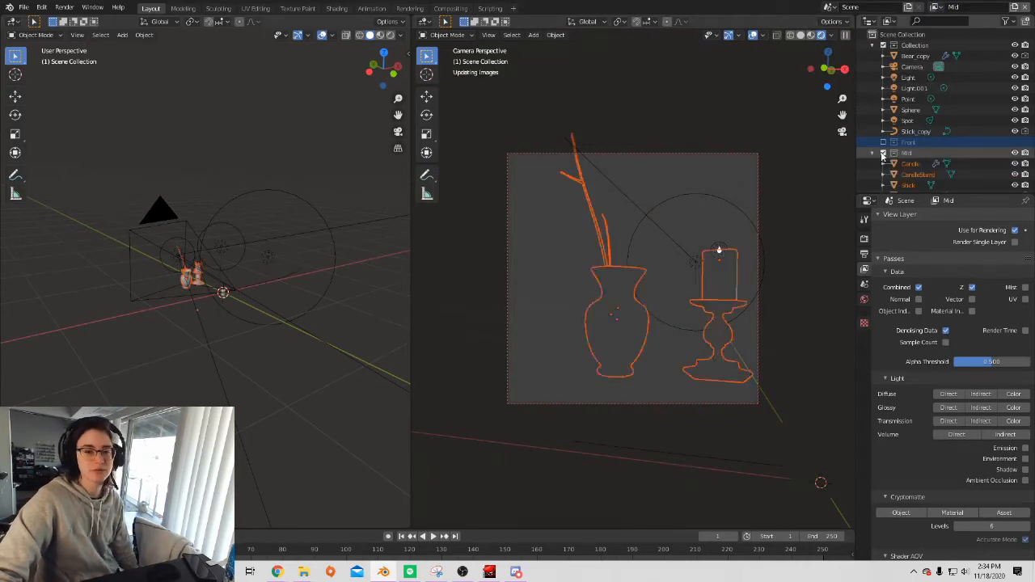
Switch to the Back view layer and enable the Back collection in it.
{"action": "left_click", "coordinate": [936, 7]}
{"action": "left_click", "coordinate": [852, 24]}
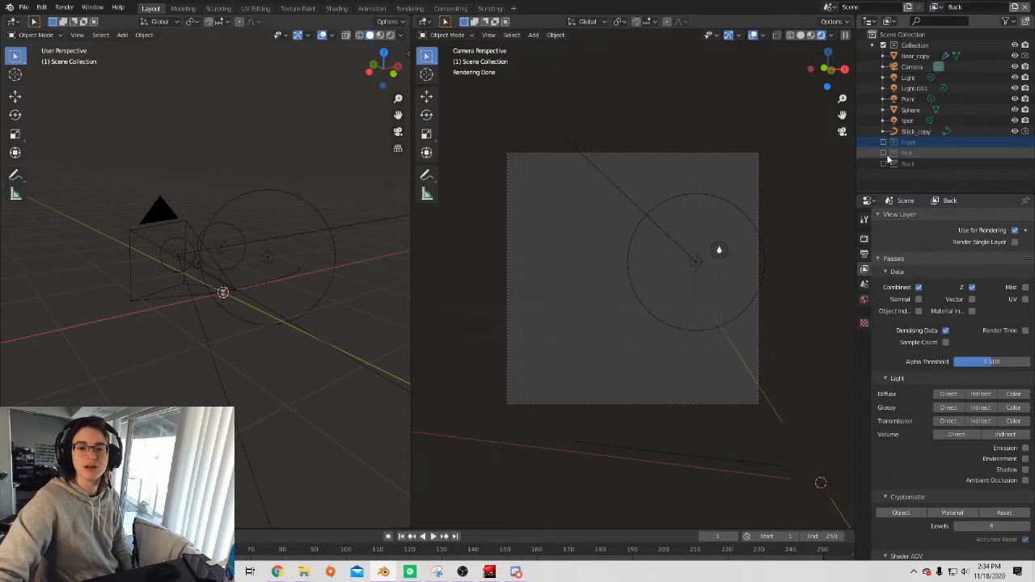
{"action": "right_click", "coordinate": [886, 166]}
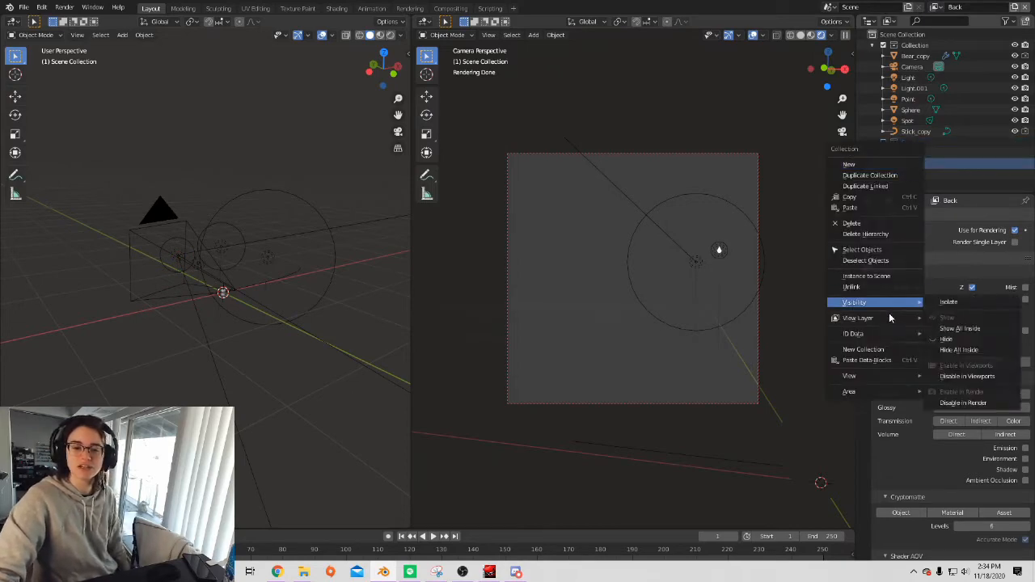
{"action": "mouse_move", "coordinate": [891, 318]}
{"action": "left_click", "coordinate": [969, 329]}
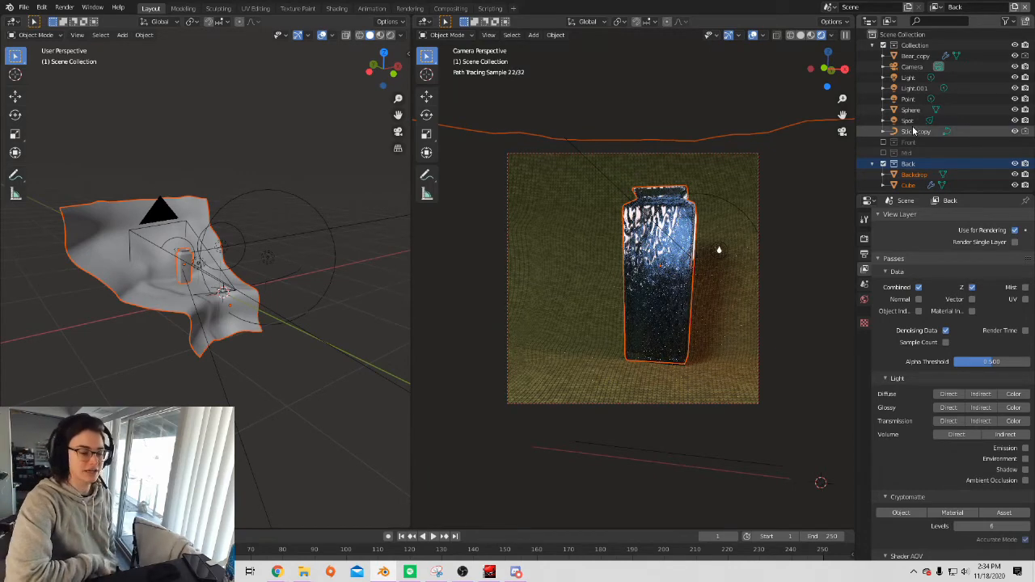
Start a test render of the scene's view layers and stop it before it finishes.
{"action": "key", "text": "F12"}
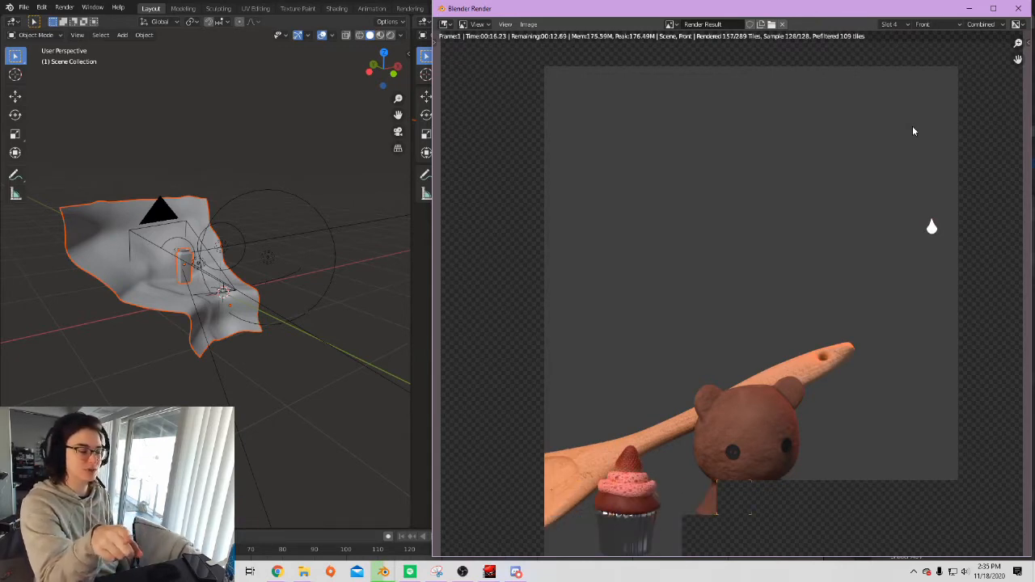
{"action": "key", "text": "Escape"}
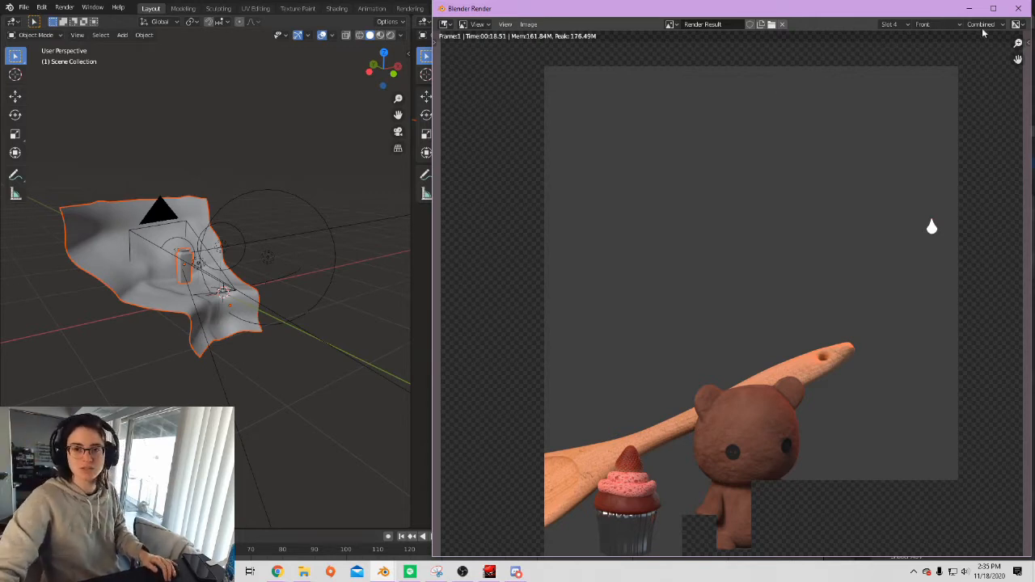
Close the render result and enable a transparent film background in the scene's render settings.
{"action": "left_click", "coordinate": [1018, 8]}
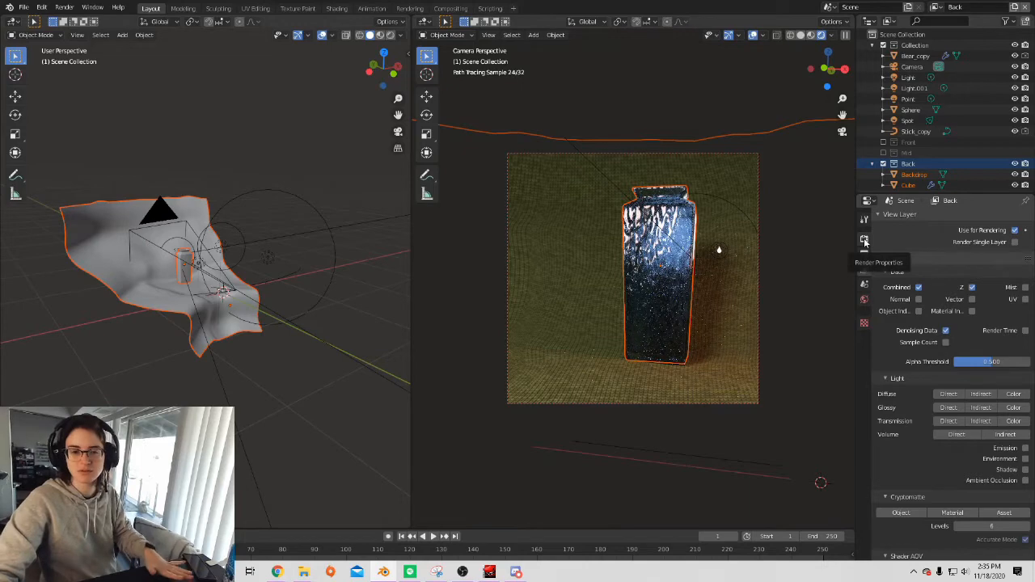
{"action": "left_click", "coordinate": [863, 240]}
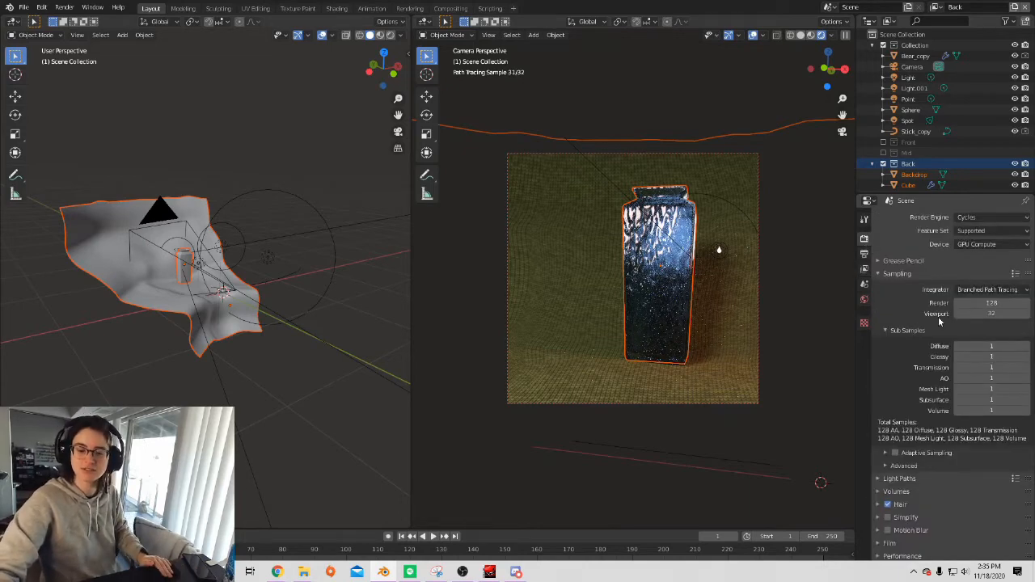
{"action": "scroll", "coordinate": [943, 385], "scroll_direction": "down", "scroll_amount": 1}
{"action": "scroll", "coordinate": [936, 369], "scroll_direction": "down", "scroll_amount": 1}
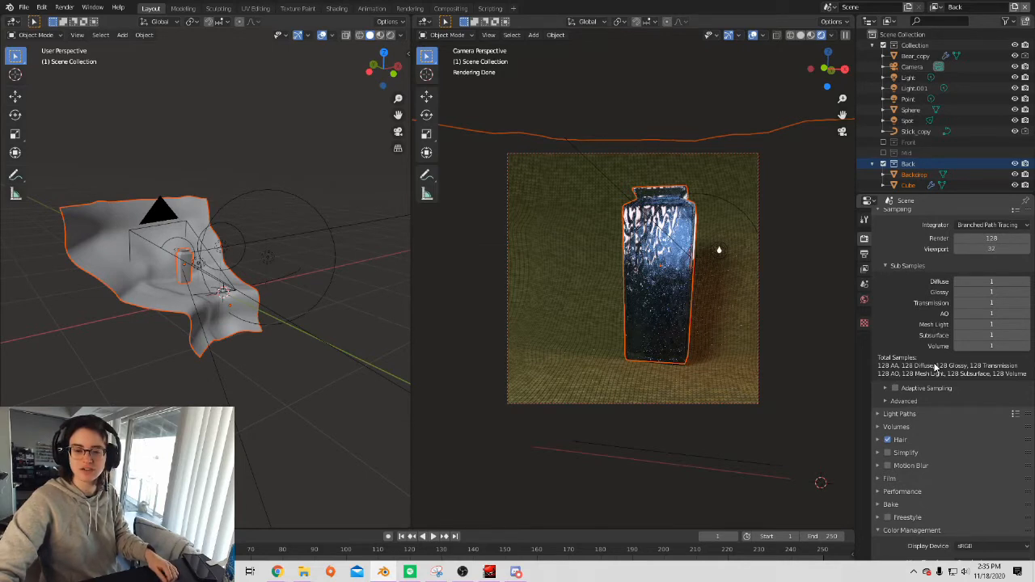
{"action": "left_click", "coordinate": [864, 255]}
{"action": "left_click", "coordinate": [864, 239]}
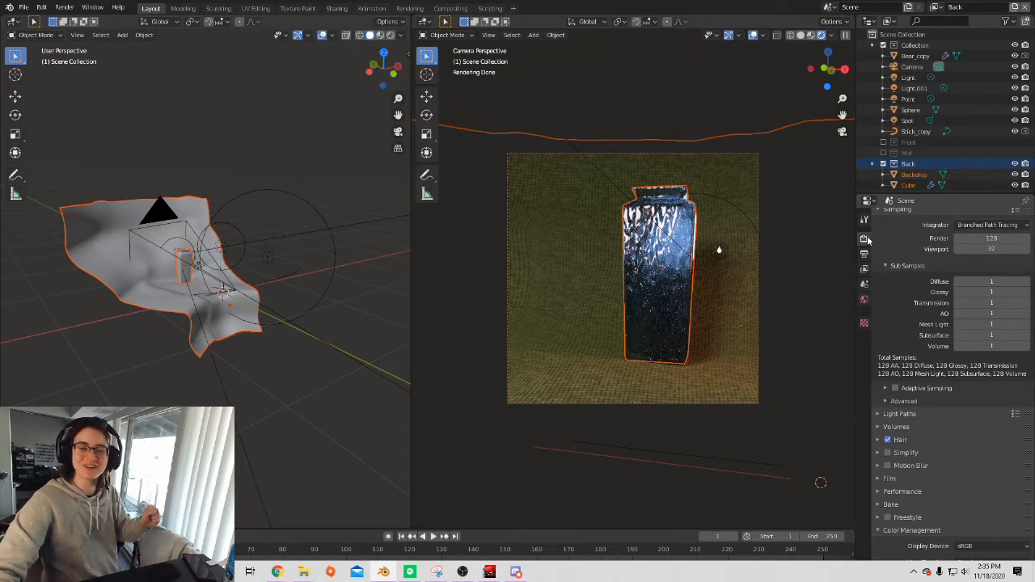
{"action": "left_click", "coordinate": [900, 479]}
{"action": "scroll", "coordinate": [905, 484], "scroll_direction": "down", "scroll_amount": 2}
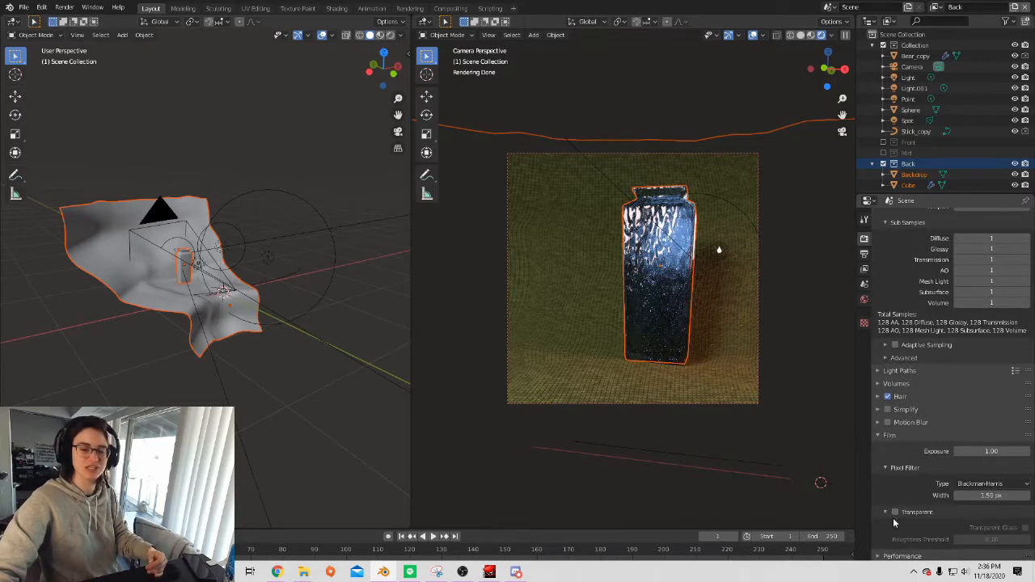
{"action": "left_click", "coordinate": [895, 512]}
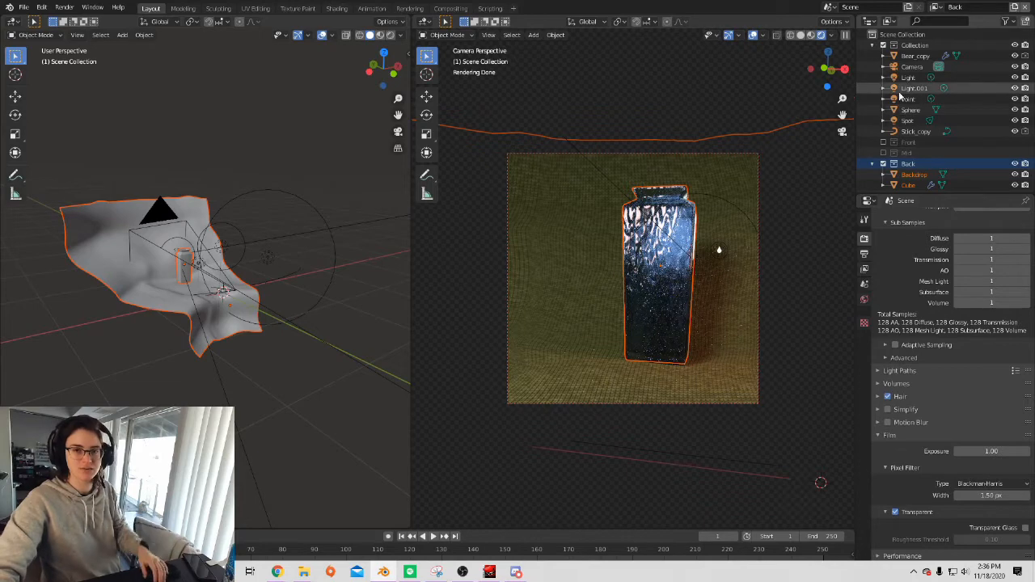
Switch to the Mid view layer and render the scene with all its view layers.
{"action": "left_click", "coordinate": [935, 6]}
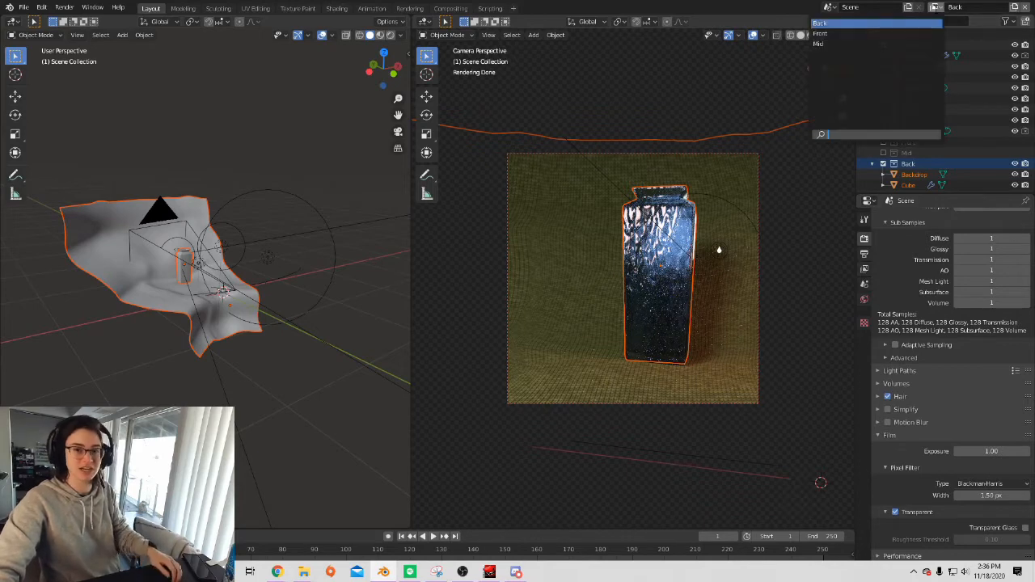
{"action": "left_click", "coordinate": [841, 44]}
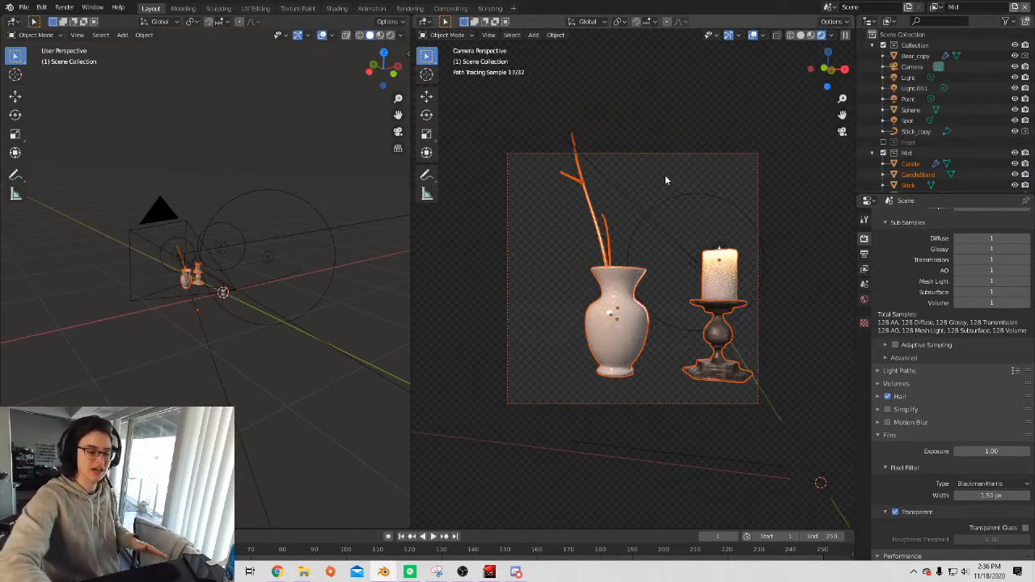
{"action": "key", "text": "F12"}
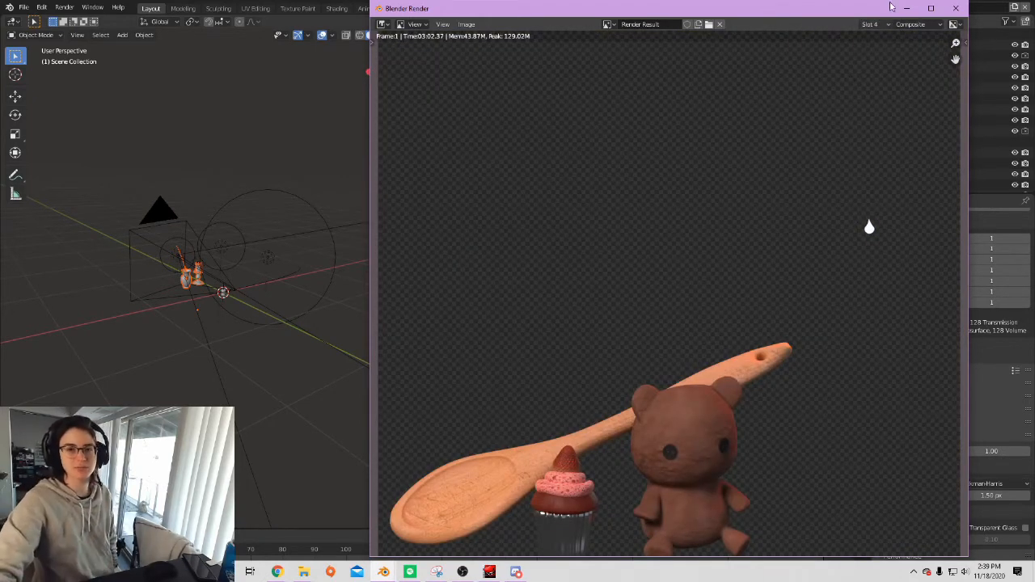
Examine the Front, Mid and Back layers of the finished render one by one, ending on the Composite.
{"action": "left_click", "coordinate": [914, 25]}
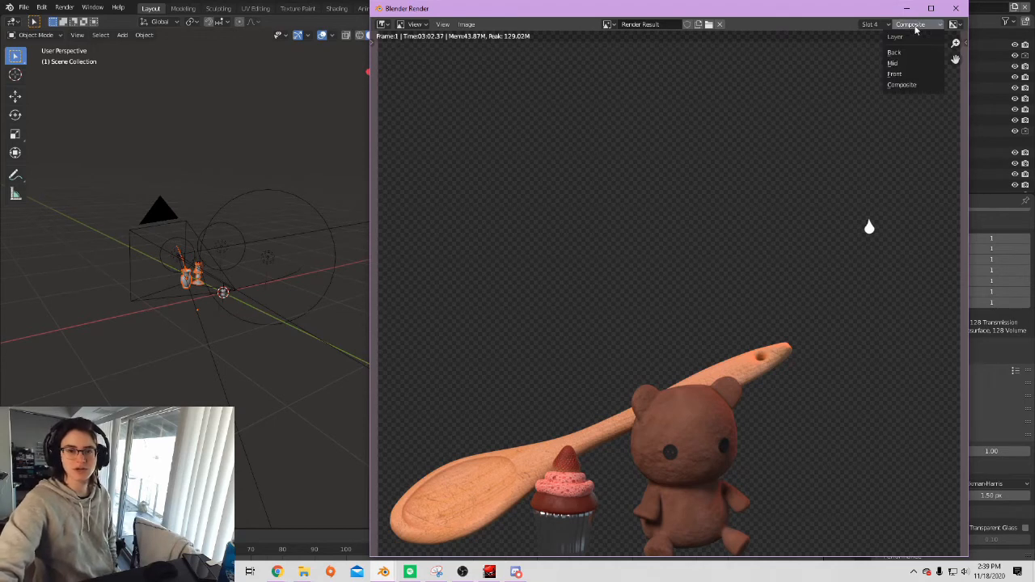
{"action": "left_click", "coordinate": [902, 74]}
{"action": "left_click", "coordinate": [878, 25]}
{"action": "left_click", "coordinate": [863, 63]}
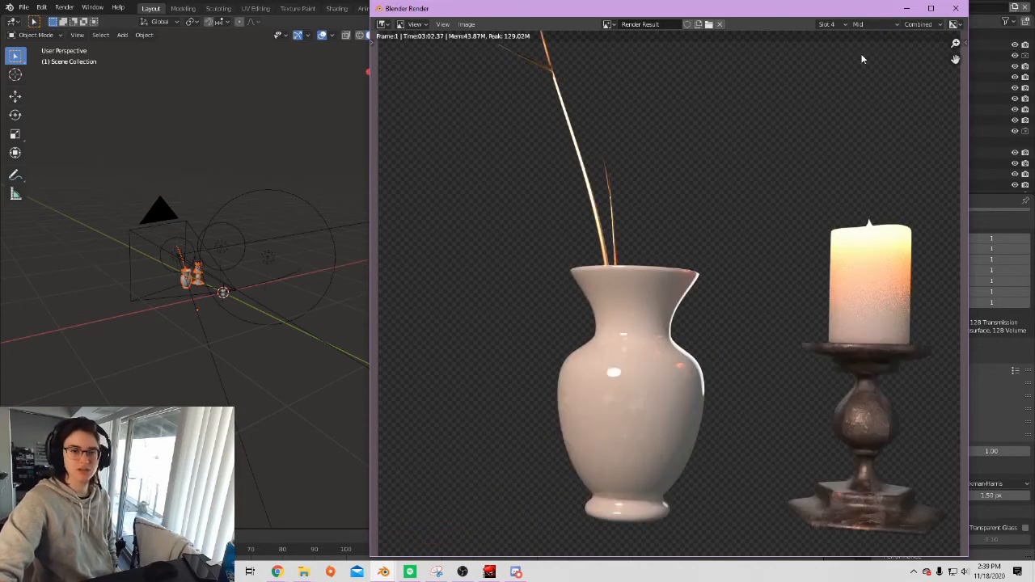
{"action": "left_click", "coordinate": [870, 23]}
{"action": "left_click", "coordinate": [865, 53]}
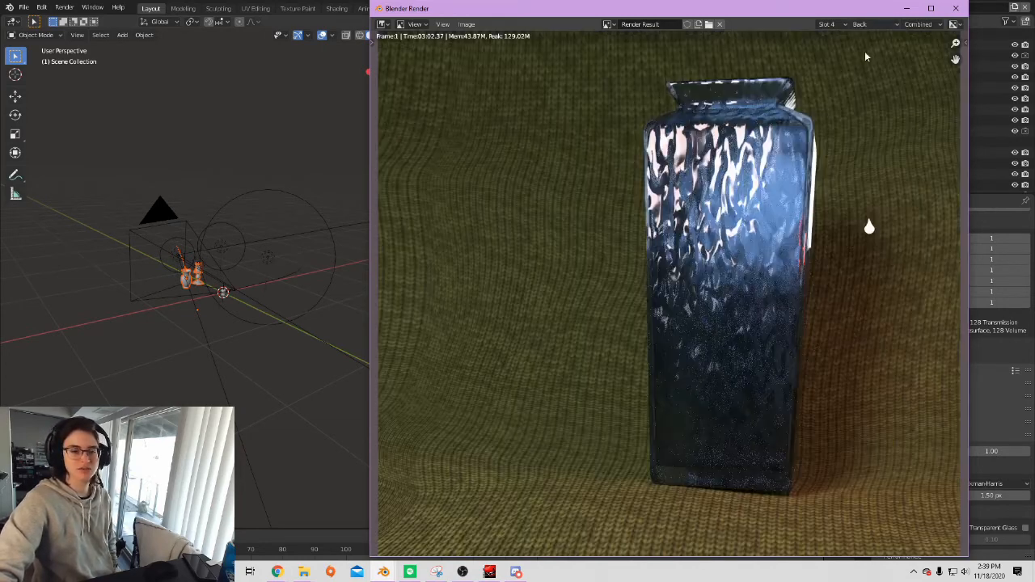
{"action": "left_click", "coordinate": [864, 26]}
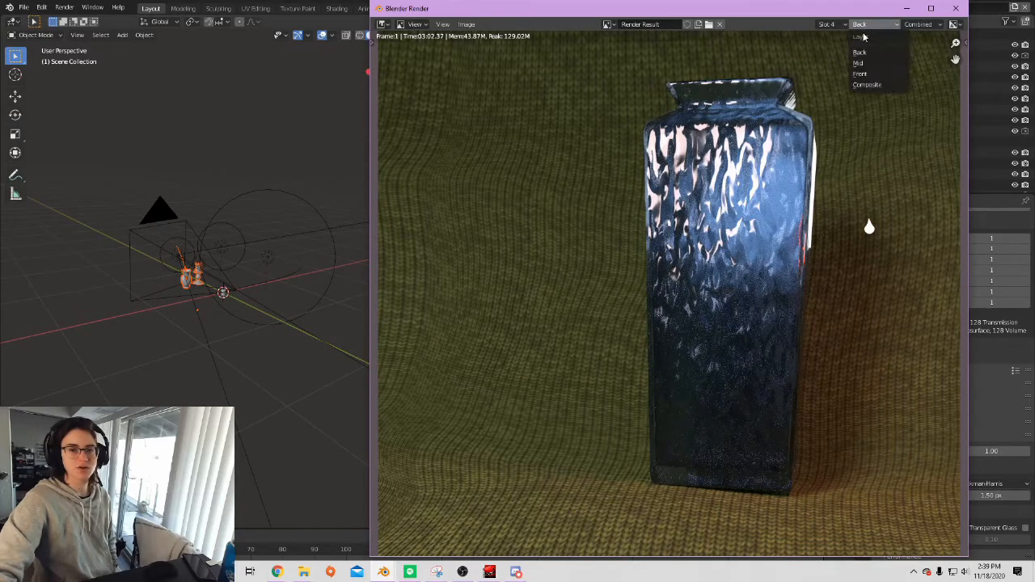
{"action": "left_click", "coordinate": [860, 74]}
{"action": "left_click", "coordinate": [868, 25]}
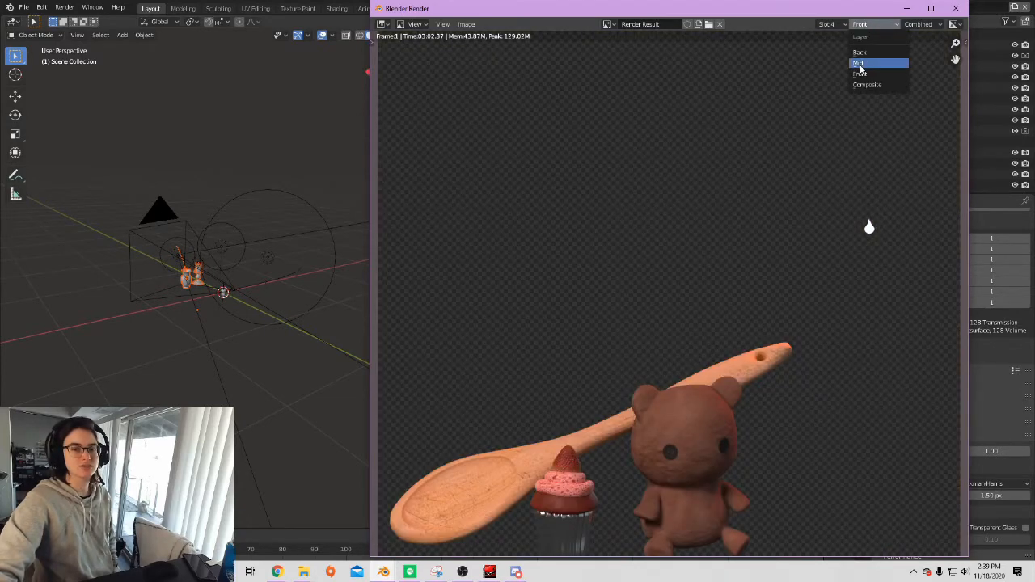
{"action": "left_click", "coordinate": [860, 63]}
{"action": "left_click", "coordinate": [865, 25]}
{"action": "left_click", "coordinate": [861, 53]}
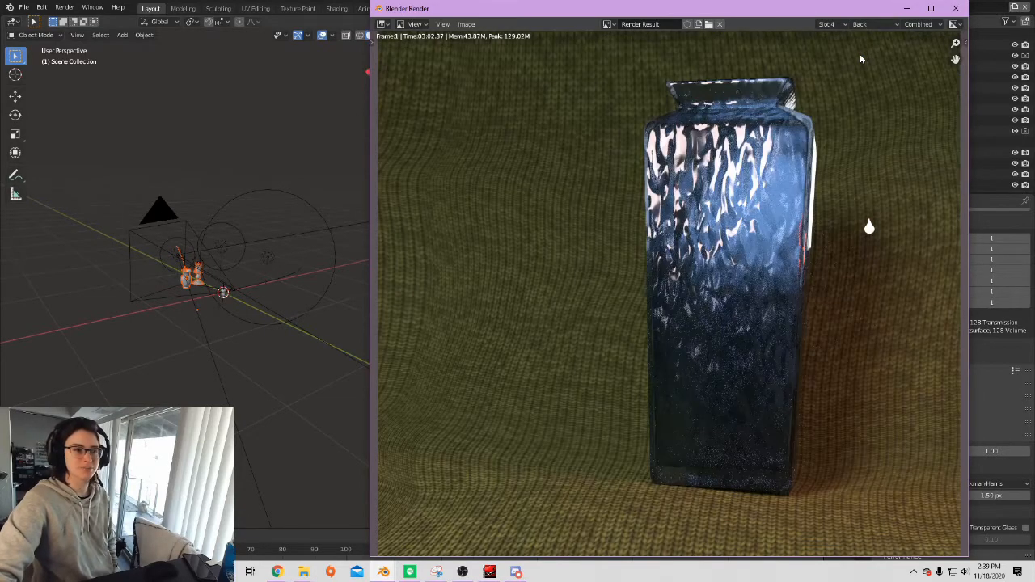
{"action": "left_click", "coordinate": [873, 27]}
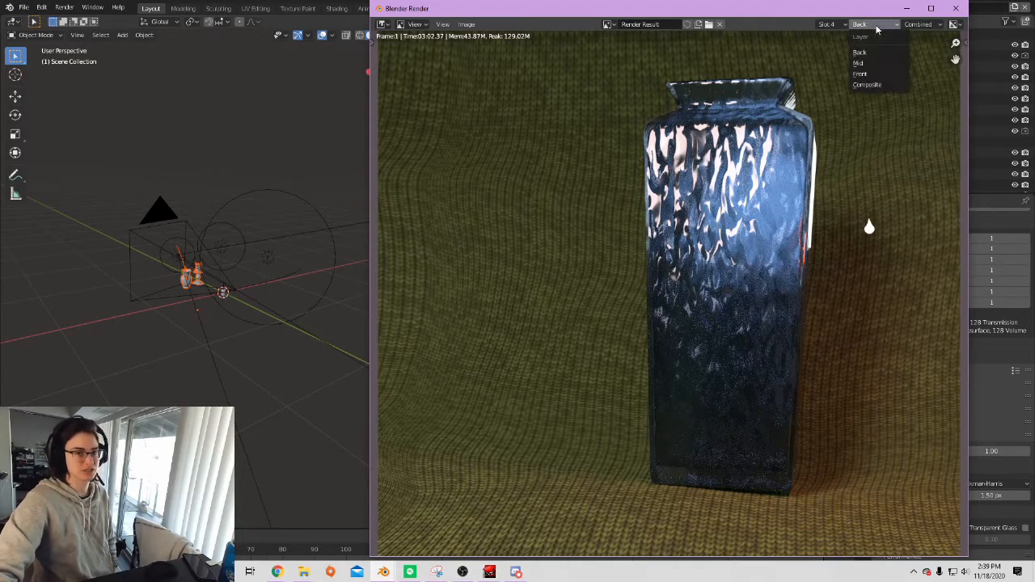
{"action": "left_click", "coordinate": [861, 74]}
{"action": "left_click", "coordinate": [868, 25]}
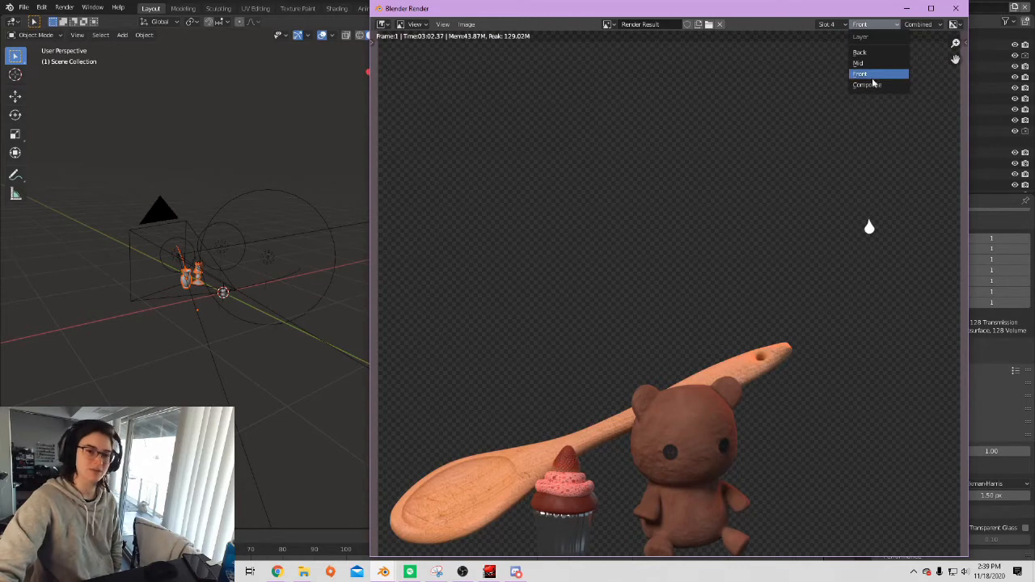
{"action": "left_click", "coordinate": [869, 85]}
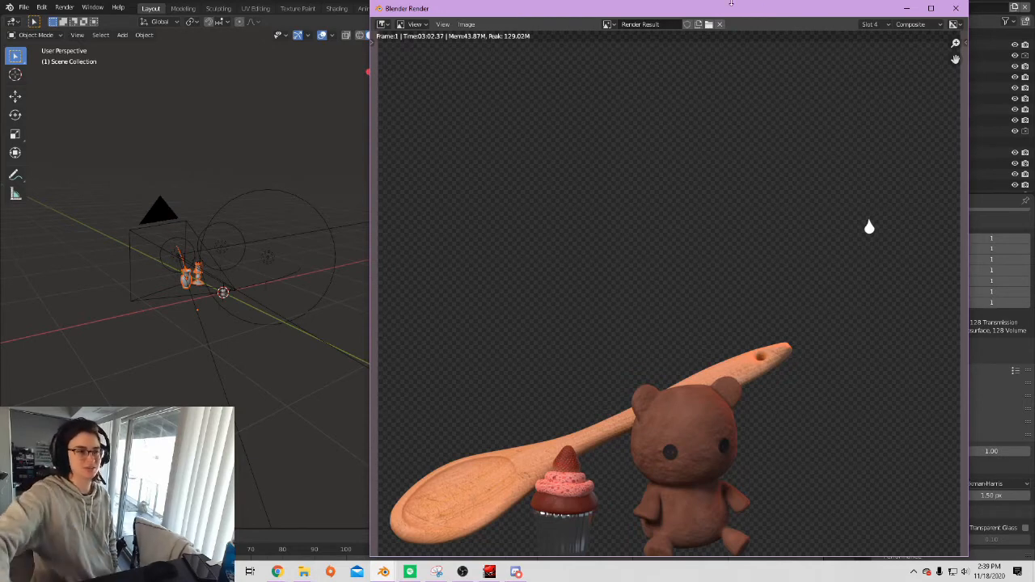
Go to the Compositing workspace and move the Render Layers and Denoise nodes farther away from the Composite node.
{"action": "left_click", "coordinate": [323, 24]}
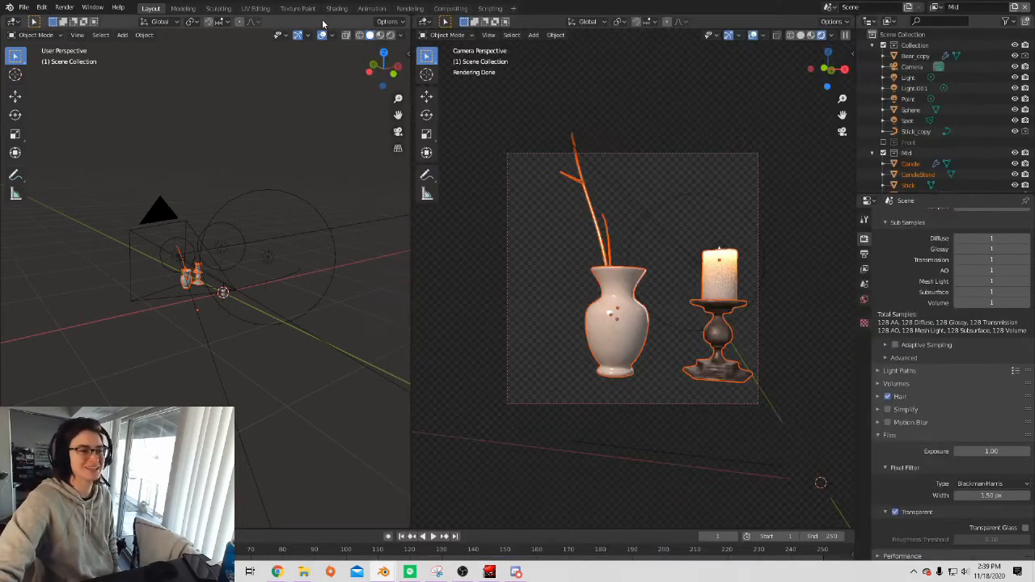
{"action": "left_click", "coordinate": [445, 8]}
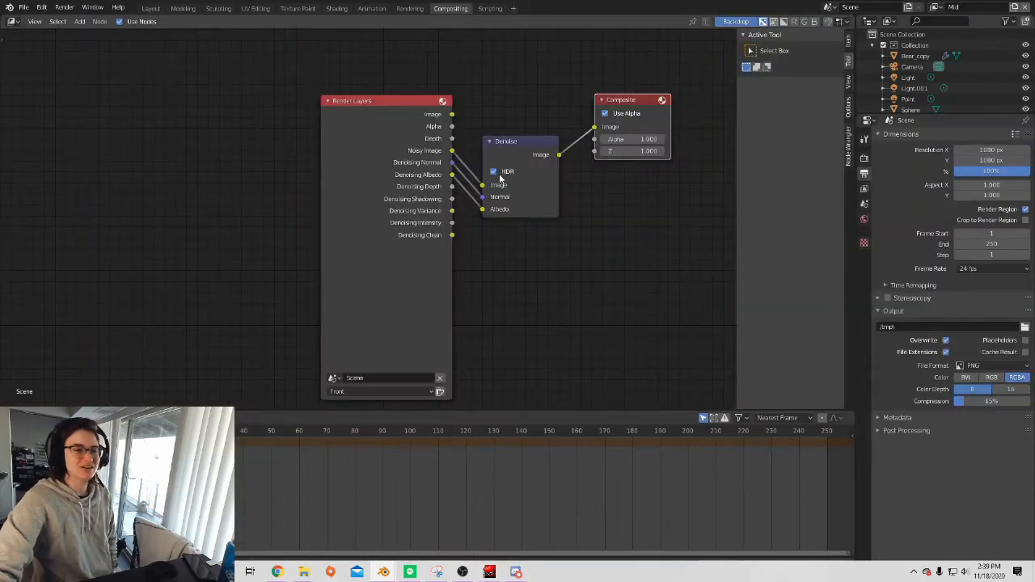
{"action": "scroll", "coordinate": [508, 189], "scroll_direction": "down", "scroll_amount": 3}
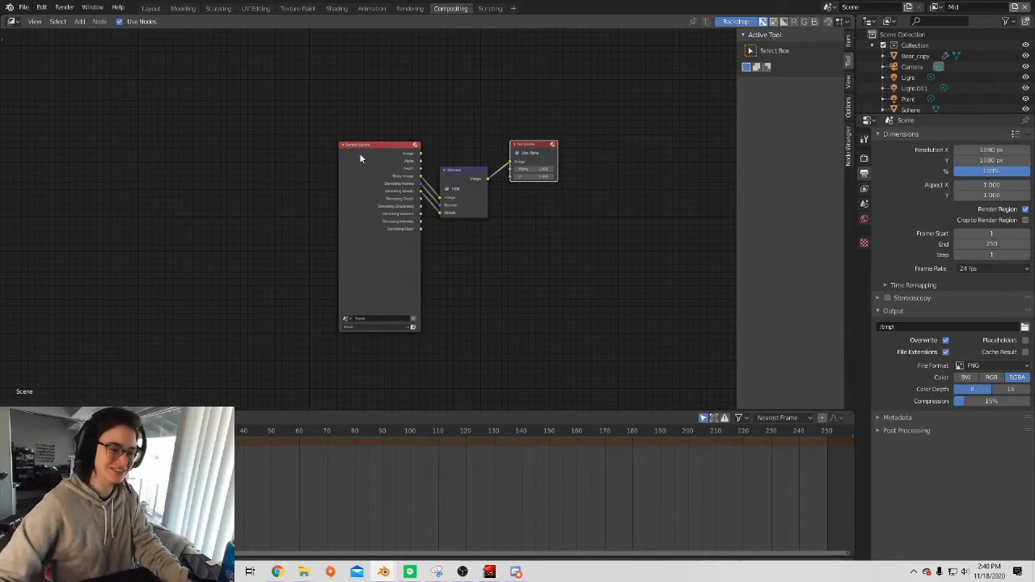
{"action": "left_click_drag", "start_coordinate": [368, 144], "coordinate": [263, 154]}
{"action": "left_click_drag", "start_coordinate": [470, 167], "coordinate": [374, 156]}
{"action": "scroll", "coordinate": [317, 168], "scroll_direction": "up", "scroll_amount": 2}
{"action": "middle_click_drag", "start_coordinate": [297, 181], "coordinate": [407, 138]}
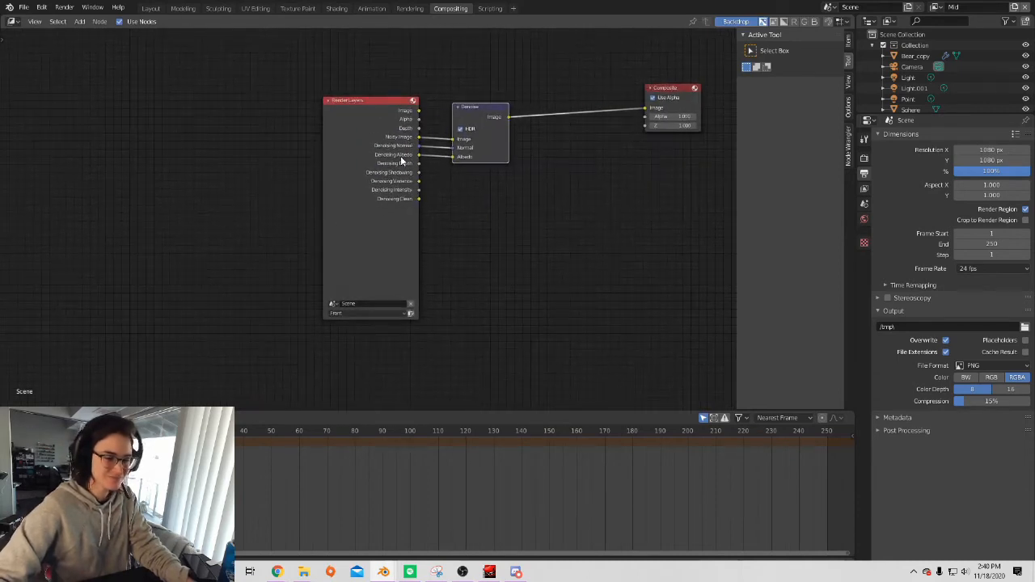
Reselect the Front layer in the Render Layers node to refresh its preview.
{"action": "left_click", "coordinate": [352, 314]}
{"action": "left_click", "coordinate": [340, 331]}
{"action": "left_click", "coordinate": [359, 313]}
{"action": "left_click", "coordinate": [346, 322]}
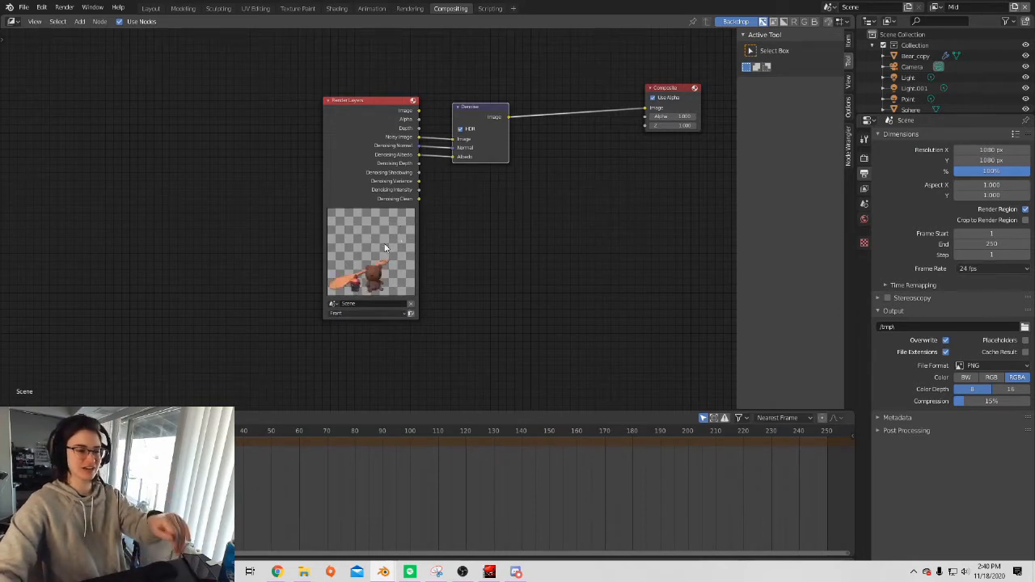
Duplicate the Render Layers node twice, stacking the copies above the original.
{"action": "middle_click_drag", "start_coordinate": [366, 127], "coordinate": [398, 229]}
{"action": "scroll", "coordinate": [398, 229], "scroll_direction": "down", "scroll_amount": 2}
{"action": "scroll", "coordinate": [399, 229], "scroll_direction": "down", "scroll_amount": 2}
{"action": "left_click", "coordinate": [386, 227]}
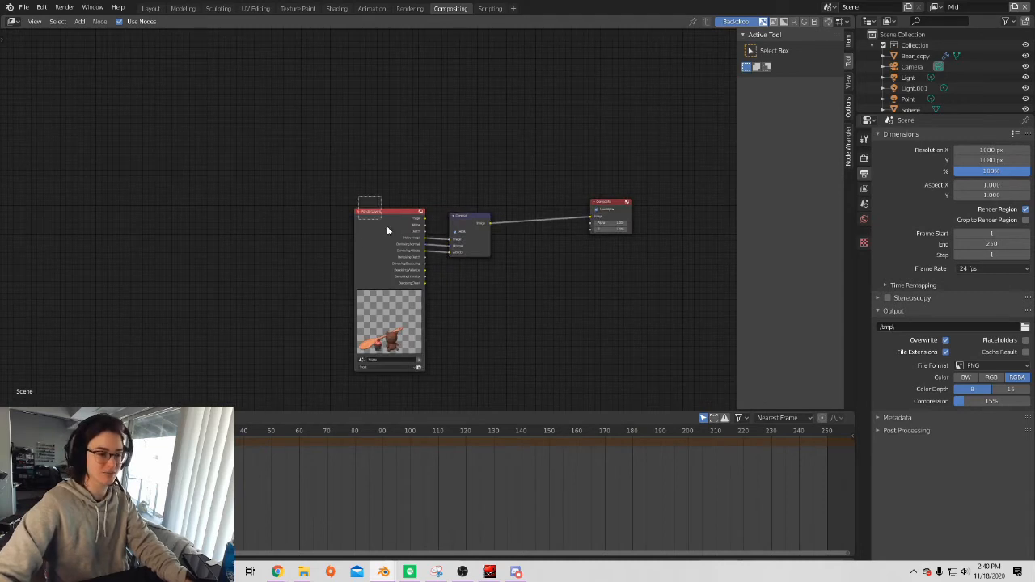
{"action": "middle_click_drag", "start_coordinate": [390, 171], "coordinate": [409, 264]}
{"action": "key", "text": "shift+d"}
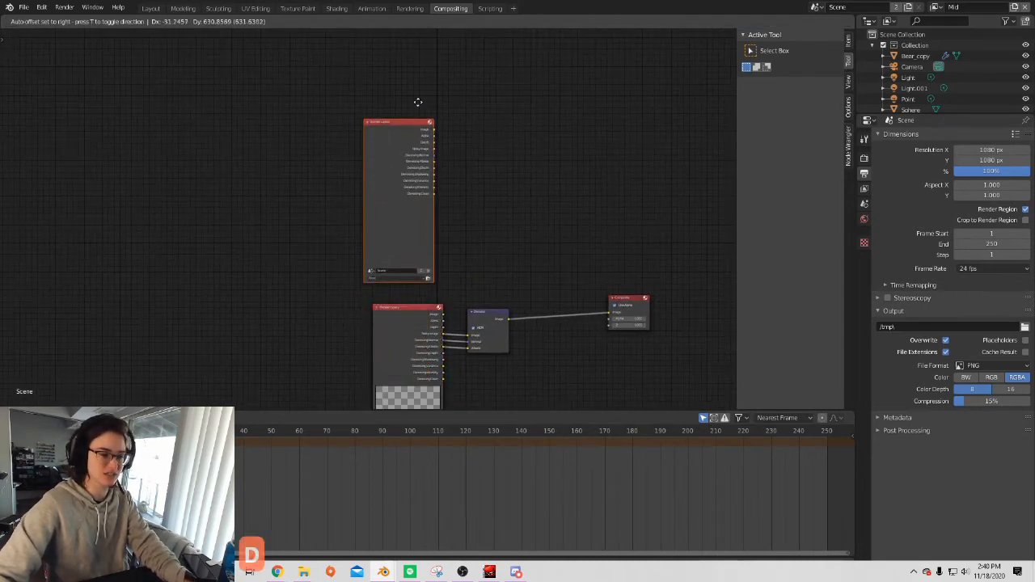
{"action": "left_click", "coordinate": [426, 118]}
{"action": "middle_click_drag", "start_coordinate": [484, 142], "coordinate": [494, 280]}
{"action": "left_click_drag", "start_coordinate": [361, 237], "coordinate": [401, 296]}
{"action": "key", "text": "shift+d"}
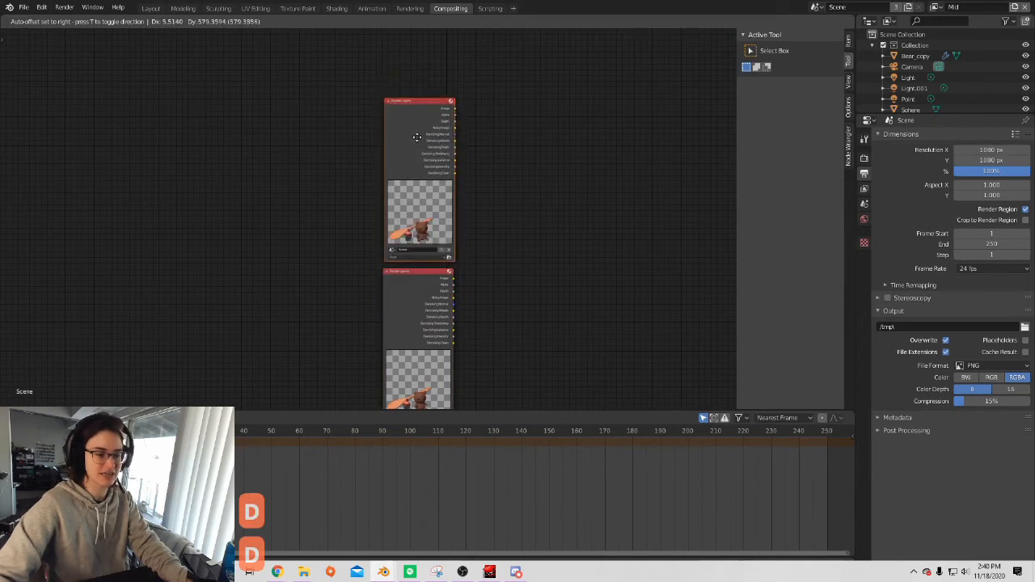
{"action": "left_click", "coordinate": [416, 144]}
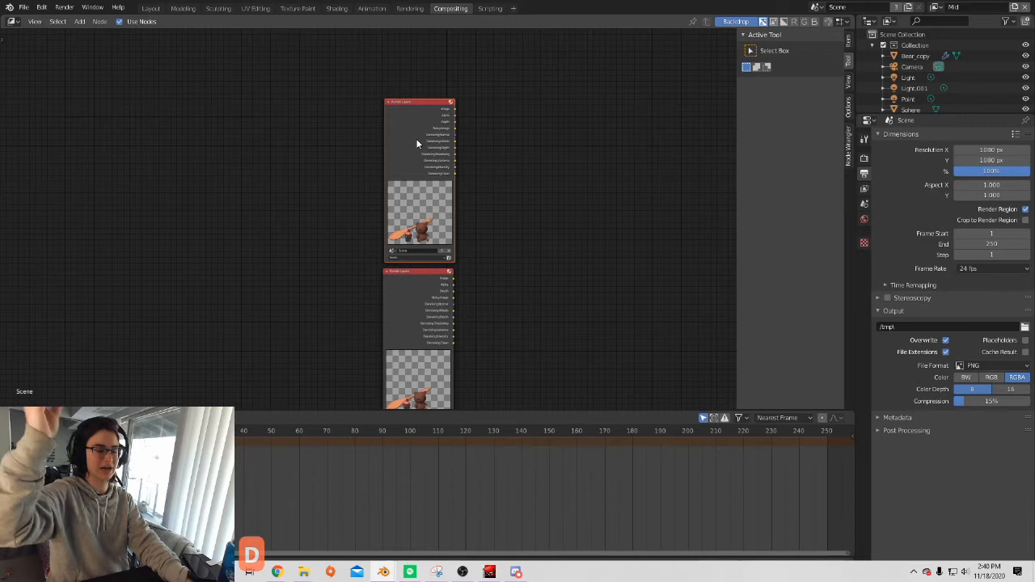
Set the topmost Render Layers node to the Back view layer.
{"action": "scroll", "coordinate": [457, 296], "scroll_direction": "up", "scroll_amount": 3}
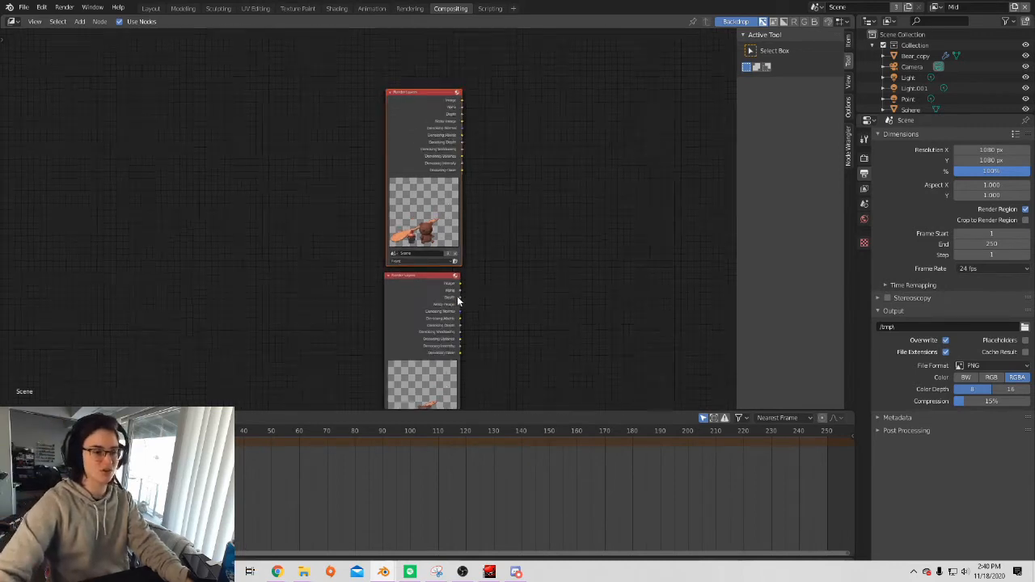
{"action": "middle_click_drag", "start_coordinate": [489, 284], "coordinate": [446, 281]}
{"action": "left_click", "coordinate": [478, 290]}
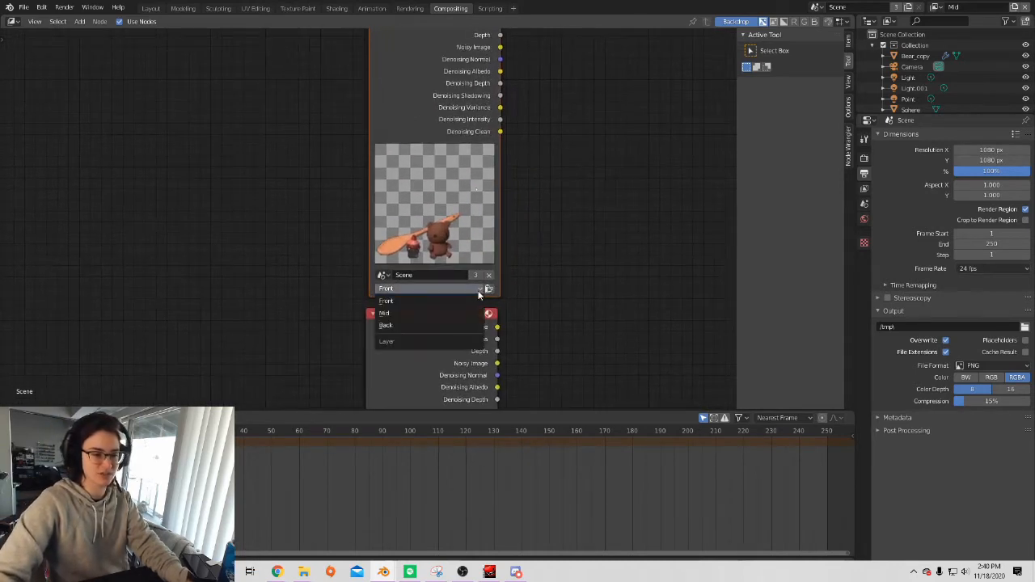
{"action": "left_click", "coordinate": [410, 325]}
Set the middle Render Layers node to the Mid view layer.
{"action": "scroll", "coordinate": [537, 269], "scroll_direction": "down", "scroll_amount": 3}
{"action": "middle_click_drag", "start_coordinate": [530, 307], "coordinate": [532, 155]}
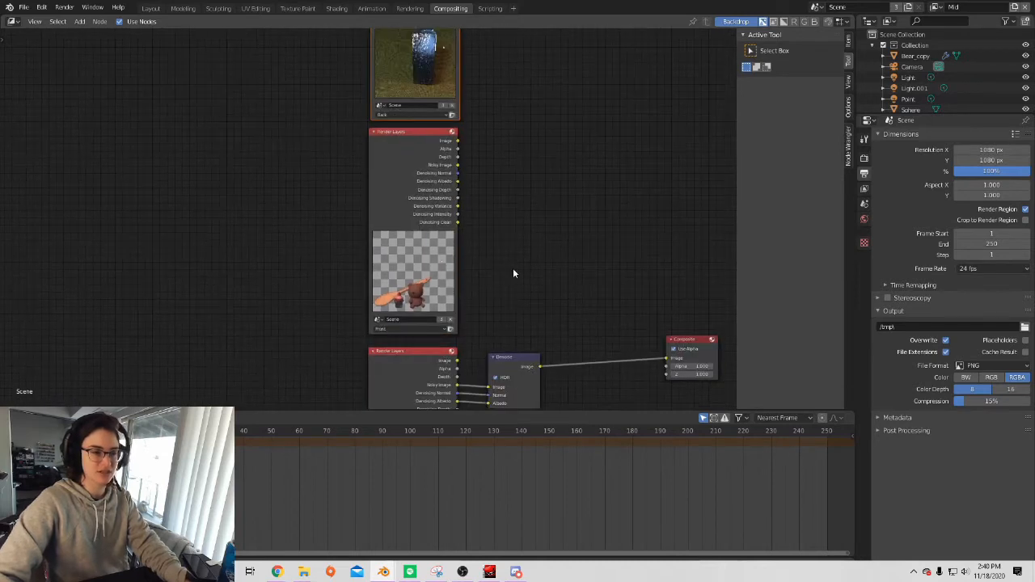
{"action": "middle_click_drag", "start_coordinate": [513, 267], "coordinate": [532, 220]}
{"action": "scroll", "coordinate": [533, 219], "scroll_direction": "up", "scroll_amount": 2}
{"action": "left_click", "coordinate": [422, 291]}
{"action": "left_click", "coordinate": [413, 310]}
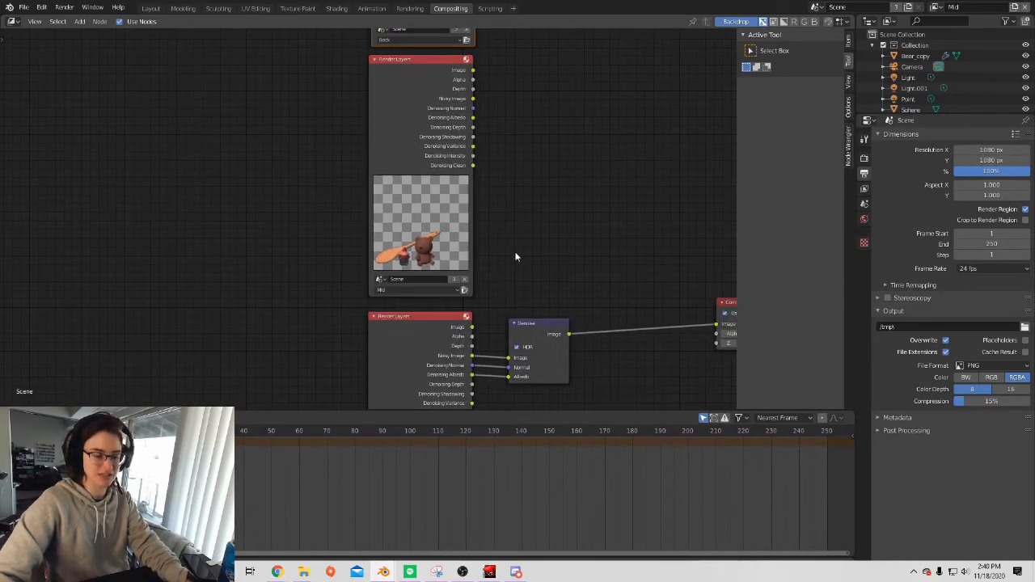
{"action": "scroll", "coordinate": [499, 256], "scroll_direction": "down", "scroll_amount": 2}
{"action": "middle_click_drag", "start_coordinate": [506, 333], "coordinate": [502, 232]}
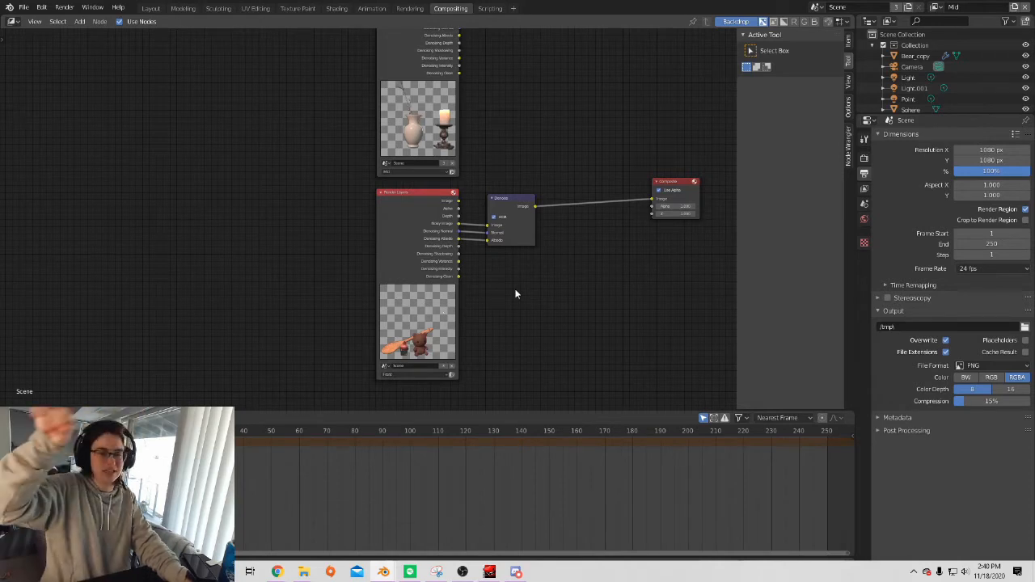
{"action": "scroll", "coordinate": [557, 280], "scroll_direction": "down", "scroll_amount": 5}
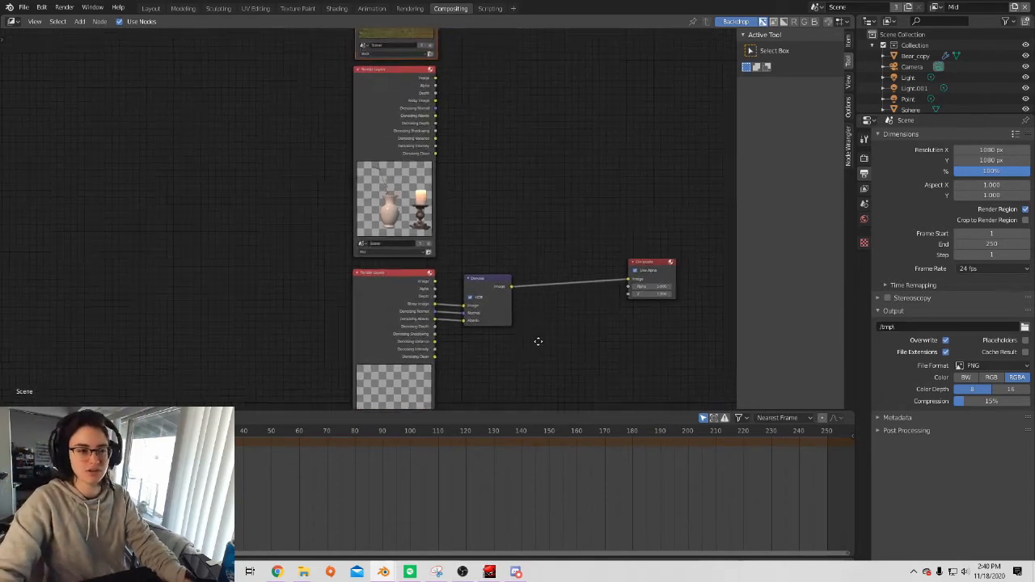
{"action": "middle_click_drag", "start_coordinate": [485, 212], "coordinate": [496, 285]}
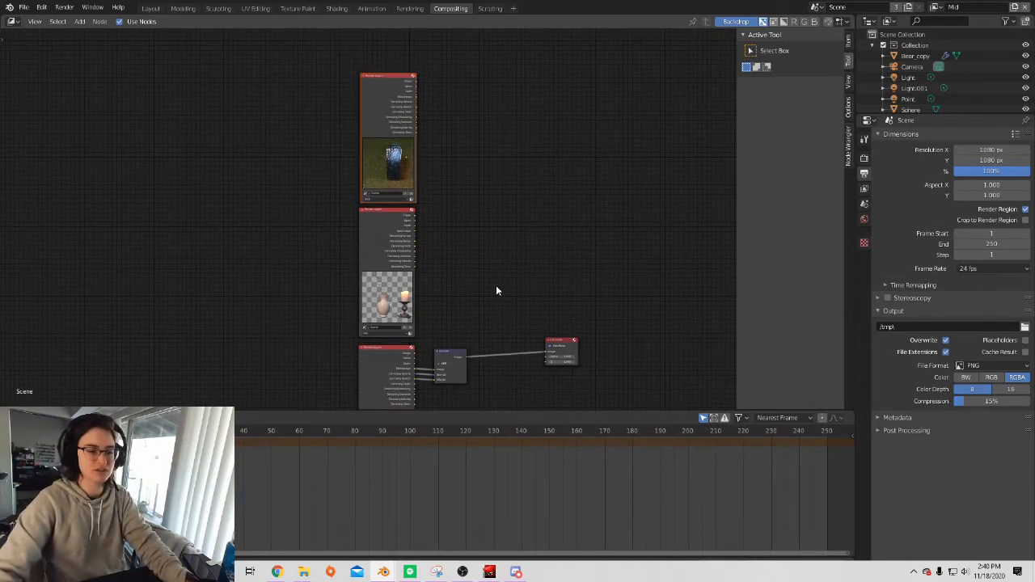
{"action": "scroll", "coordinate": [499, 279], "scroll_direction": "up", "scroll_amount": 3}
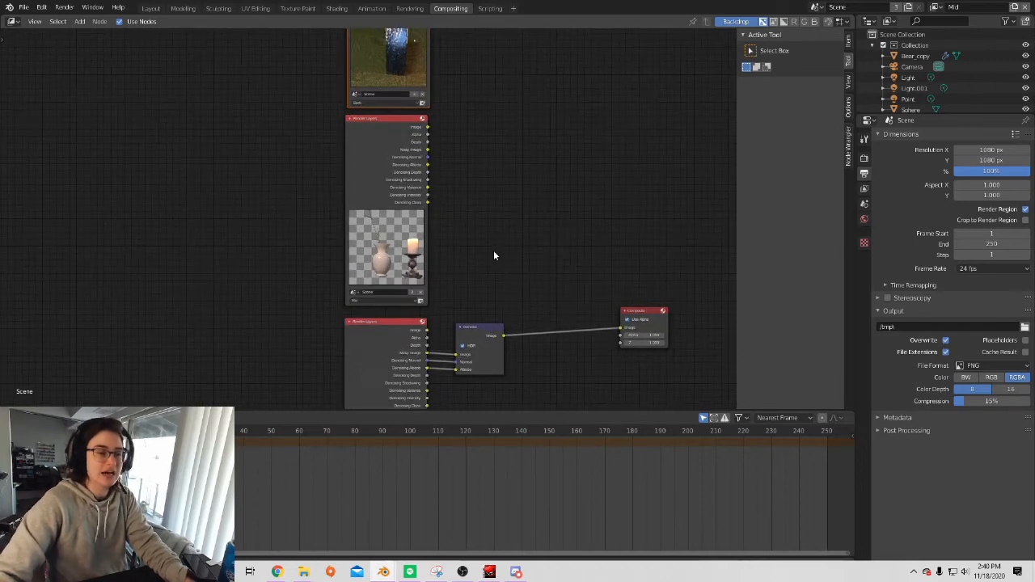
Duplicate the Front layer's Denoise node and place the copy beside the Mid Render Layers node.
{"action": "scroll", "coordinate": [493, 256], "scroll_direction": "down", "scroll_amount": 2}
{"action": "middle_click_drag", "start_coordinate": [439, 300], "coordinate": [474, 175]}
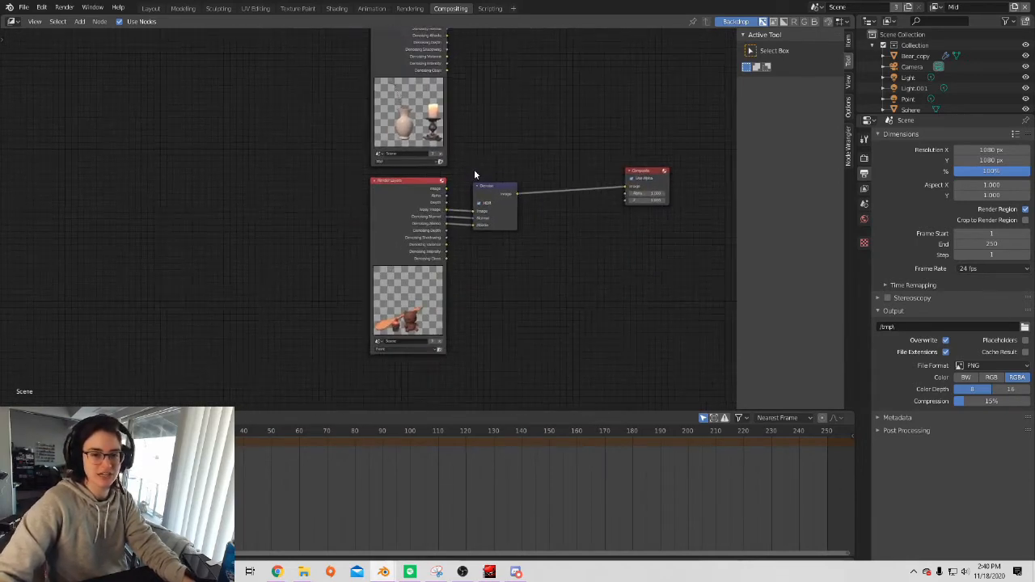
{"action": "scroll", "coordinate": [515, 191], "scroll_direction": "up", "scroll_amount": 3}
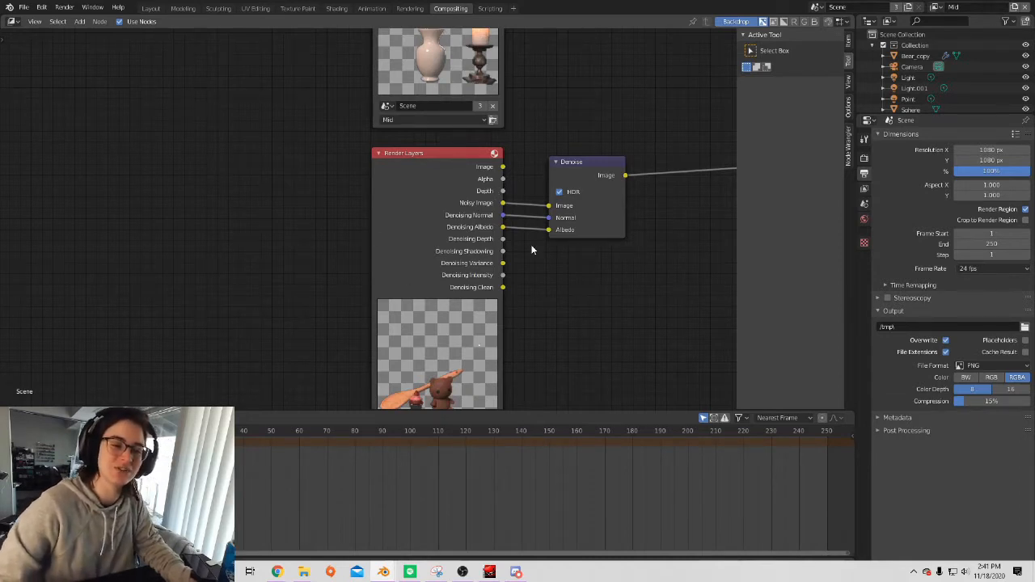
{"action": "middle_click_drag", "start_coordinate": [573, 286], "coordinate": [548, 395]}
{"action": "scroll", "coordinate": [548, 355], "scroll_direction": "down", "scroll_amount": 3}
{"action": "middle_click_drag", "start_coordinate": [546, 119], "coordinate": [549, 282]}
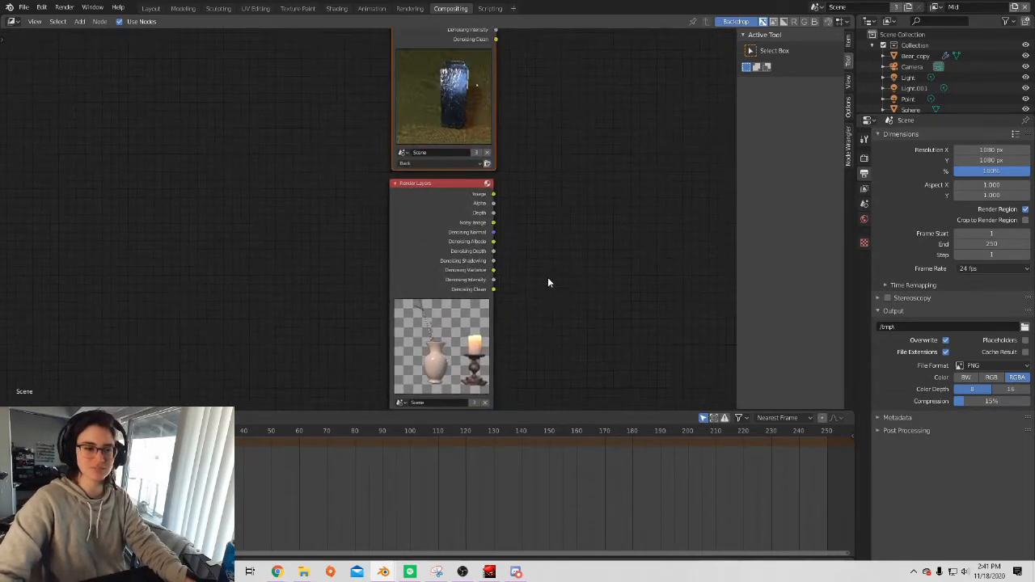
{"action": "scroll", "coordinate": [523, 264], "scroll_direction": "down", "scroll_amount": 2}
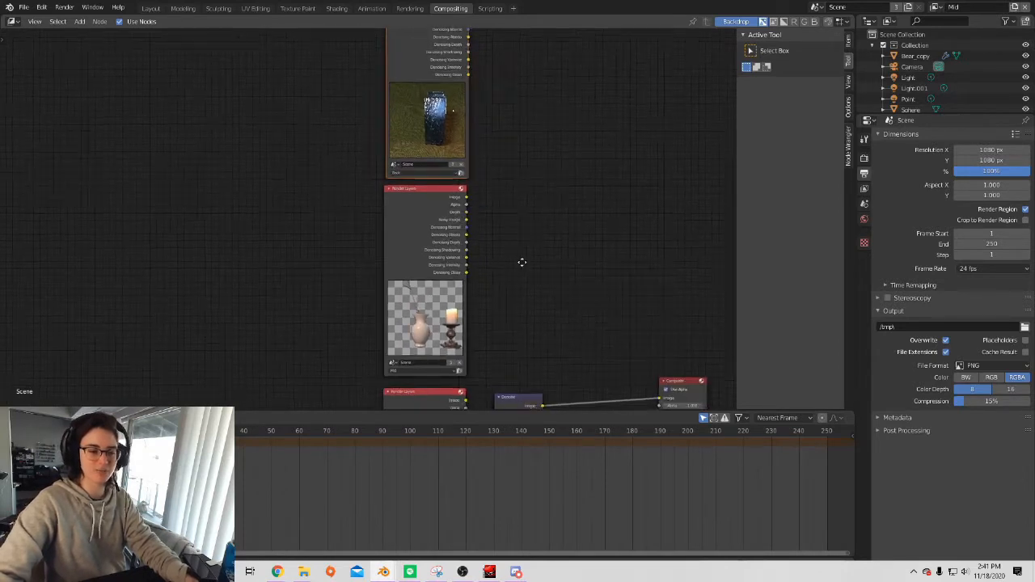
{"action": "middle_click_drag", "start_coordinate": [522, 264], "coordinate": [511, 165]}
{"action": "left_click", "coordinate": [484, 323]}
{"action": "key", "text": "shift+d"}
{"action": "left_click", "coordinate": [478, 133]}
Duplicate the Denoise node again and place this copy beside the Back Render Layers node.
{"action": "middle_click_drag", "start_coordinate": [529, 148], "coordinate": [516, 309]}
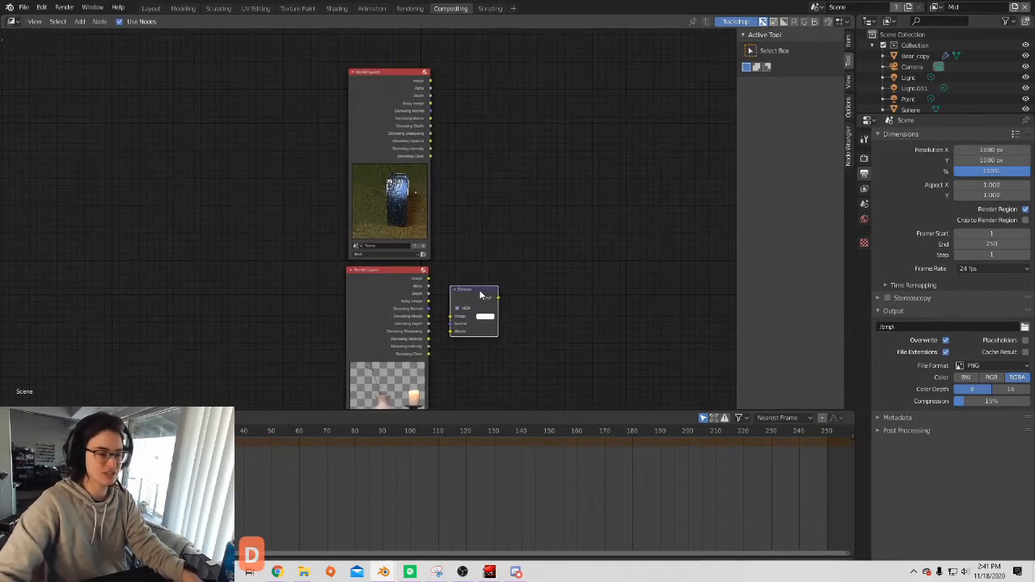
{"action": "key", "text": "shift+d"}
{"action": "left_click", "coordinate": [479, 90]}
{"action": "scroll", "coordinate": [584, 271], "scroll_direction": "down", "scroll_amount": 3}
{"action": "middle_click_drag", "start_coordinate": [588, 279], "coordinate": [543, 181]}
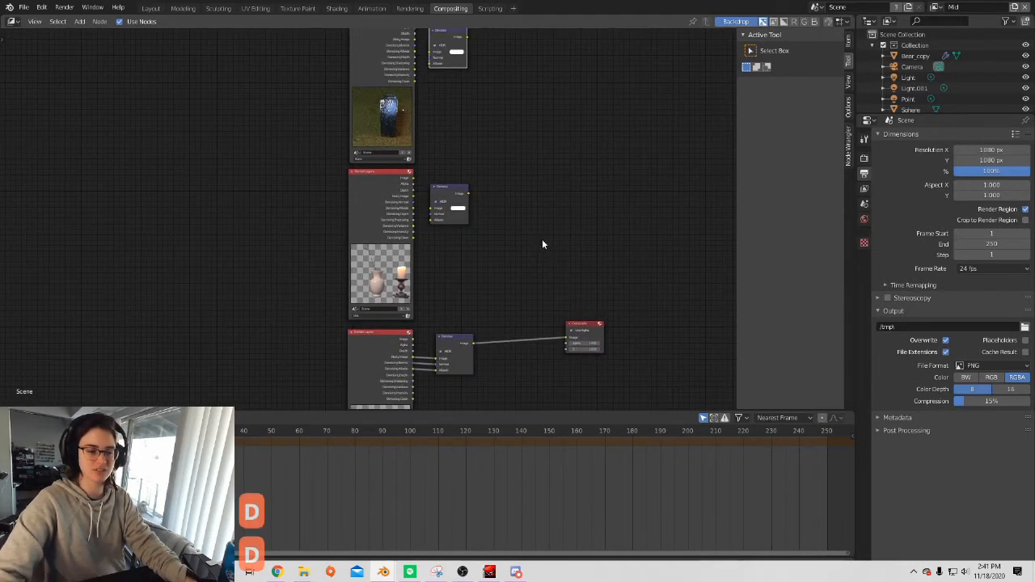
Connect the Mid layer's Noisy Image, Denoising Normal and Denoising Albedo outputs to its Denoise node's Image, Normal and Albedo inputs.
{"action": "scroll", "coordinate": [513, 257], "scroll_direction": "up", "scroll_amount": 3}
{"action": "middle_click_drag", "start_coordinate": [499, 148], "coordinate": [513, 247]}
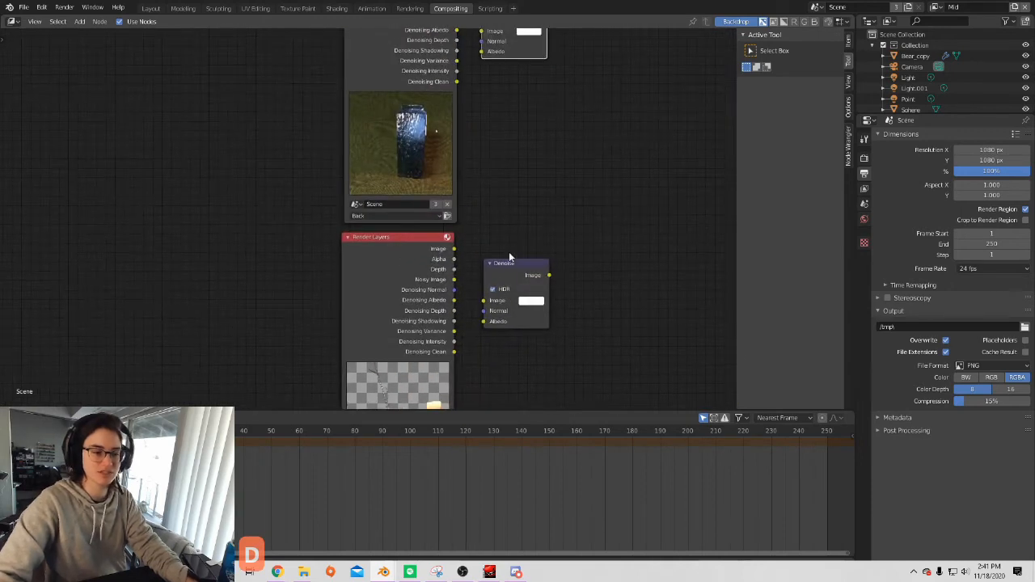
{"action": "left_click_drag", "start_coordinate": [501, 271], "coordinate": [489, 242]}
{"action": "mouse_move", "coordinate": [455, 279]}
{"action": "left_mouse_down"}
{"action": "mouse_move", "coordinate": [474, 272]}
{"action": "mouse_move", "coordinate": [476, 294]}
{"action": "left_mouse_up"}
Connect the Back layer's Noisy Image, Denoising Normal and Denoising Albedo outputs to the matching inputs of its Denoise node.
{"action": "middle_click_drag", "start_coordinate": [497, 138], "coordinate": [507, 351]}
{"action": "left_click_drag", "start_coordinate": [511, 208], "coordinate": [503, 194]}
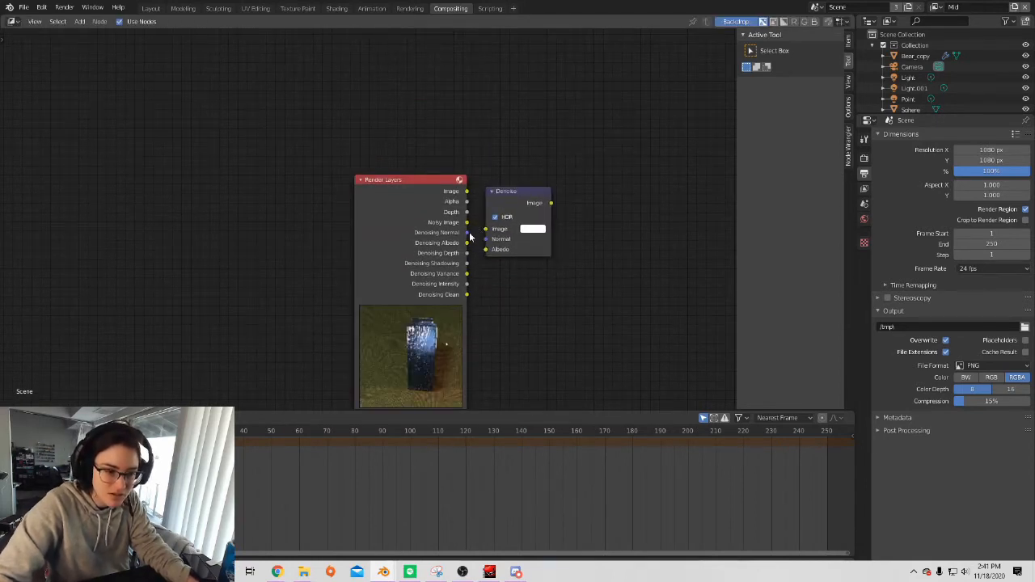
{"action": "mouse_move", "coordinate": [467, 222]}
{"action": "left_mouse_down"}
{"action": "mouse_move", "coordinate": [485, 228]}
{"action": "mouse_move", "coordinate": [486, 250]}
{"action": "left_mouse_up"}
{"action": "scroll", "coordinate": [596, 275], "scroll_direction": "down", "scroll_amount": 4}
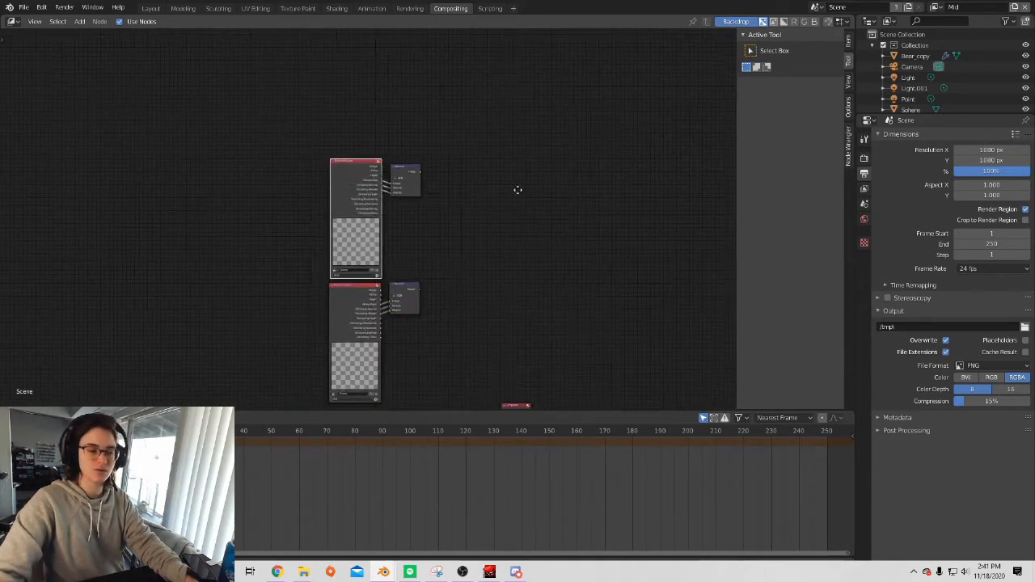
Move the Composite node up and farther away from the Denoise nodes to make room for combining nodes.
{"action": "scroll", "coordinate": [487, 254], "scroll_direction": "down", "scroll_amount": 1}
{"action": "middle_click_drag", "start_coordinate": [488, 270], "coordinate": [492, 198]}
{"action": "left_click_drag", "start_coordinate": [494, 251], "coordinate": [555, 205]}
{"action": "scroll", "coordinate": [554, 194], "scroll_direction": "up", "scroll_amount": 2}
{"action": "middle_click_drag", "start_coordinate": [553, 189], "coordinate": [544, 261]}
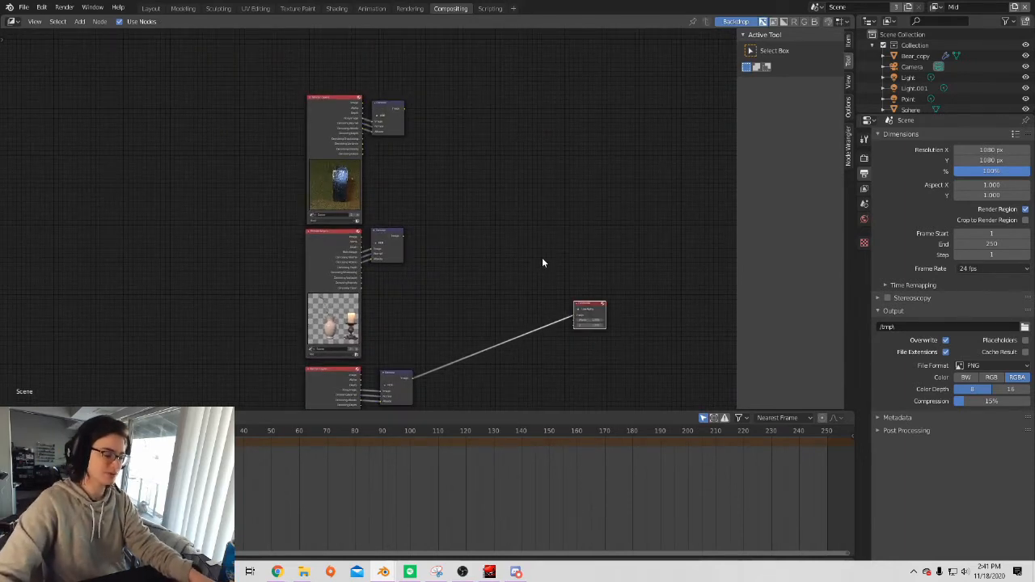
Add a Viewer node above the Composite node and feed it the Front layer's denoised image.
{"action": "key", "text": "shift+a"}
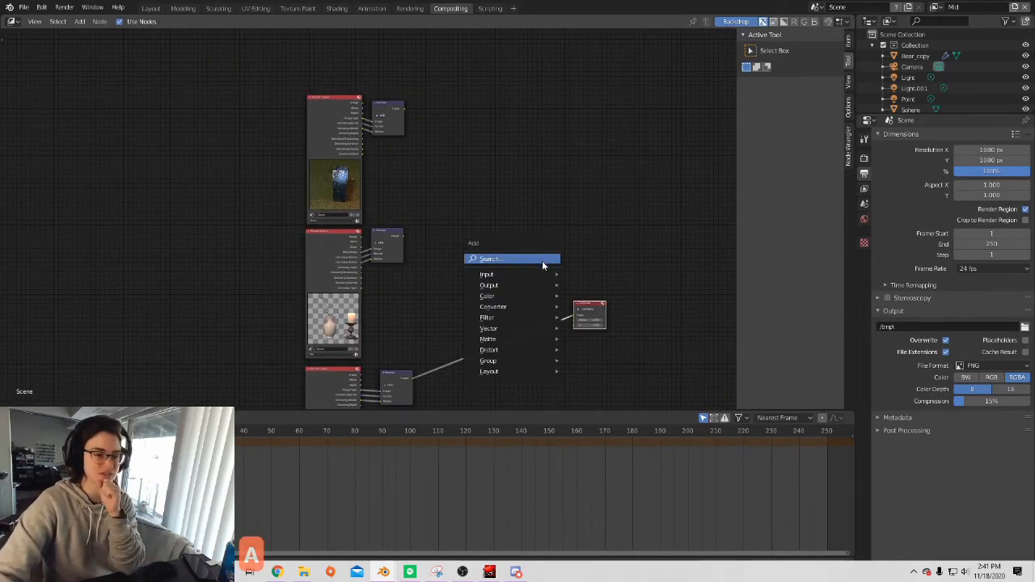
{"action": "mouse_move", "coordinate": [529, 287]}
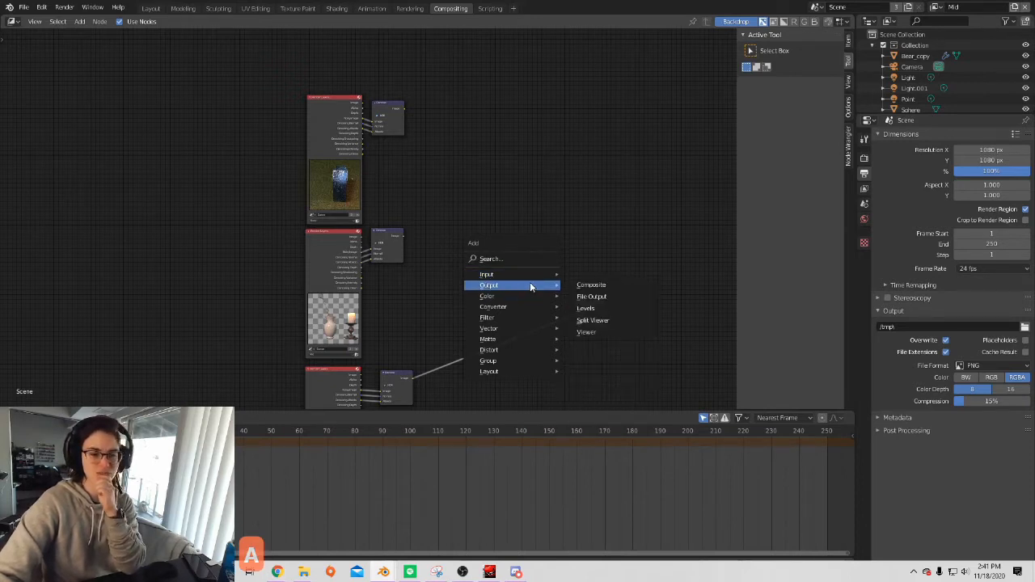
{"action": "left_click", "coordinate": [584, 332]}
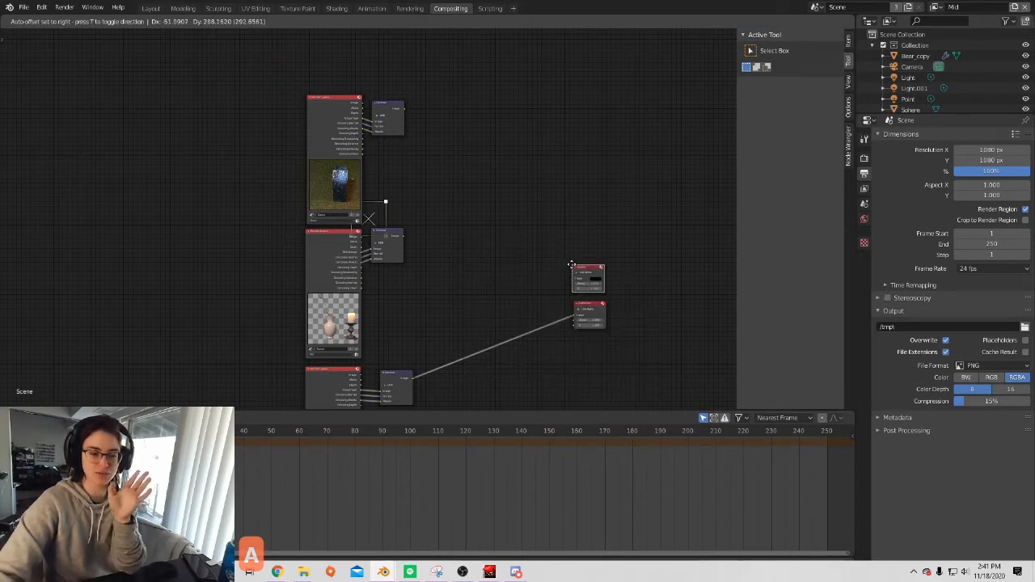
{"action": "left_click", "coordinate": [571, 264]}
{"action": "scroll", "coordinate": [563, 287], "scroll_direction": "up", "scroll_amount": 1}
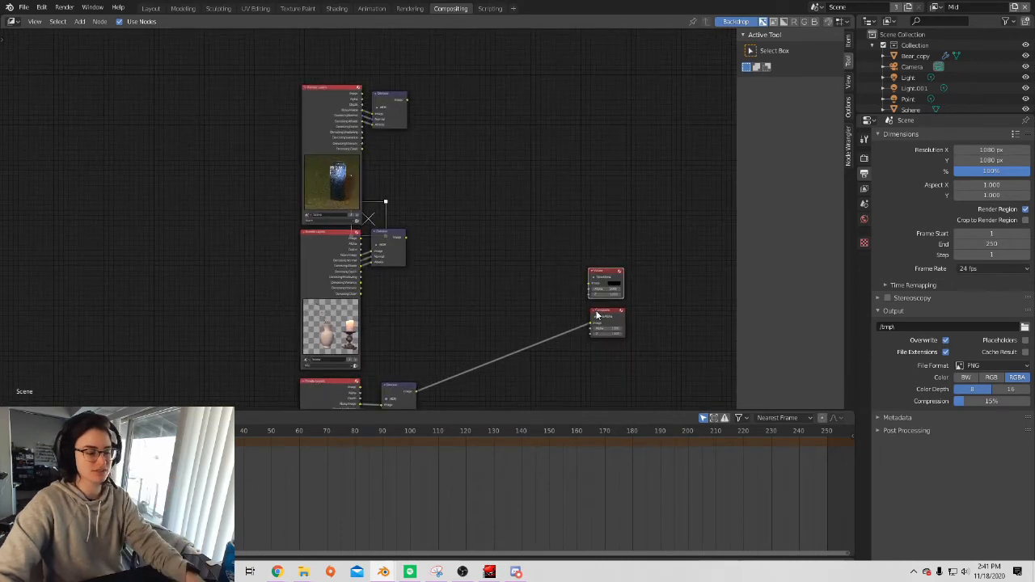
{"action": "middle_click_drag", "start_coordinate": [545, 341], "coordinate": [541, 256]}
{"action": "left_click_drag", "start_coordinate": [413, 305], "coordinate": [588, 204]}
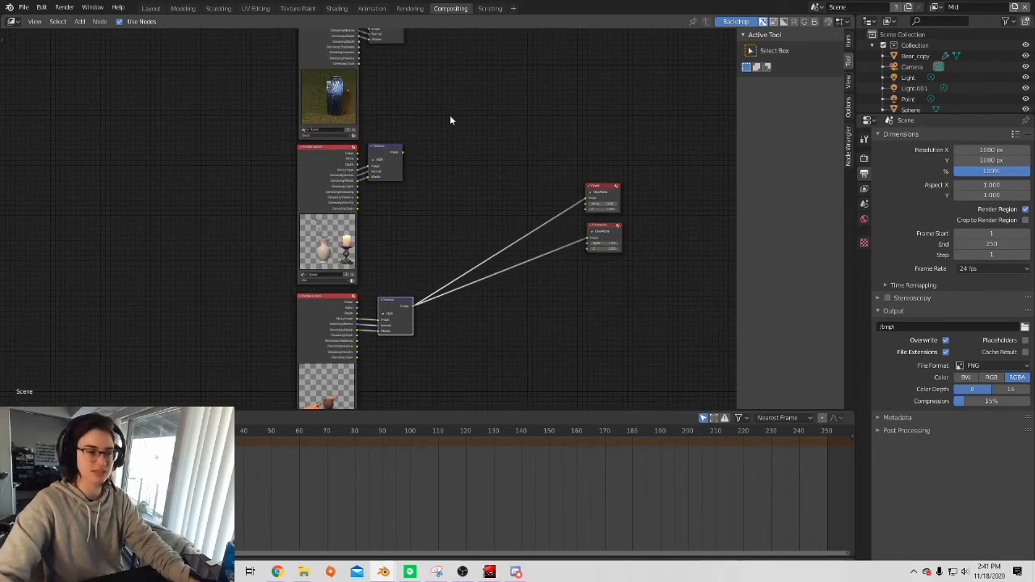
Zoom out the backdrop image until the whole Front layer preview fits in the node editor.
{"action": "scroll", "coordinate": [529, 151], "scroll_direction": "down", "scroll_amount": 1}
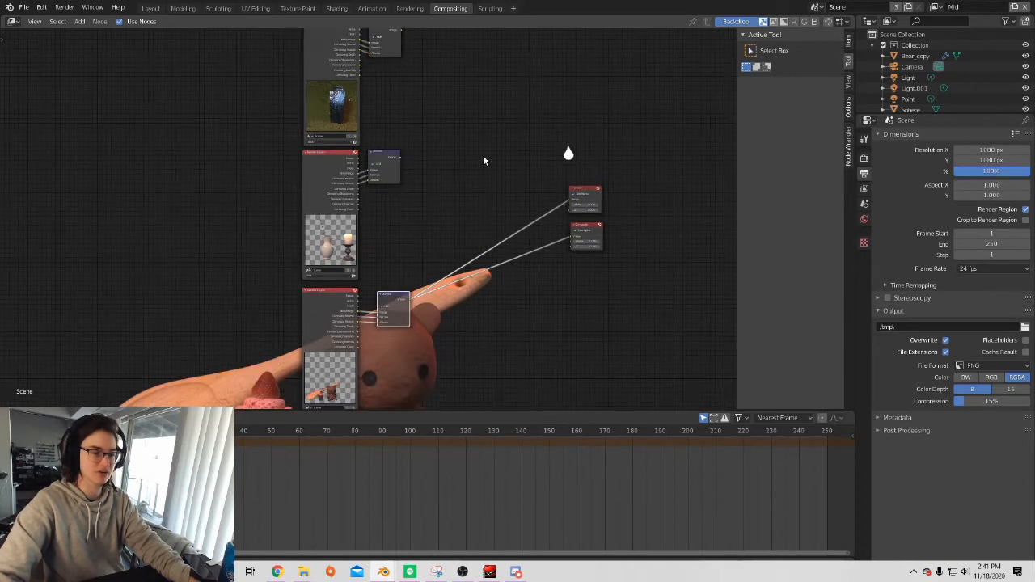
{"action": "key", "text": "v"}
{"action": "key", "text": "v"}
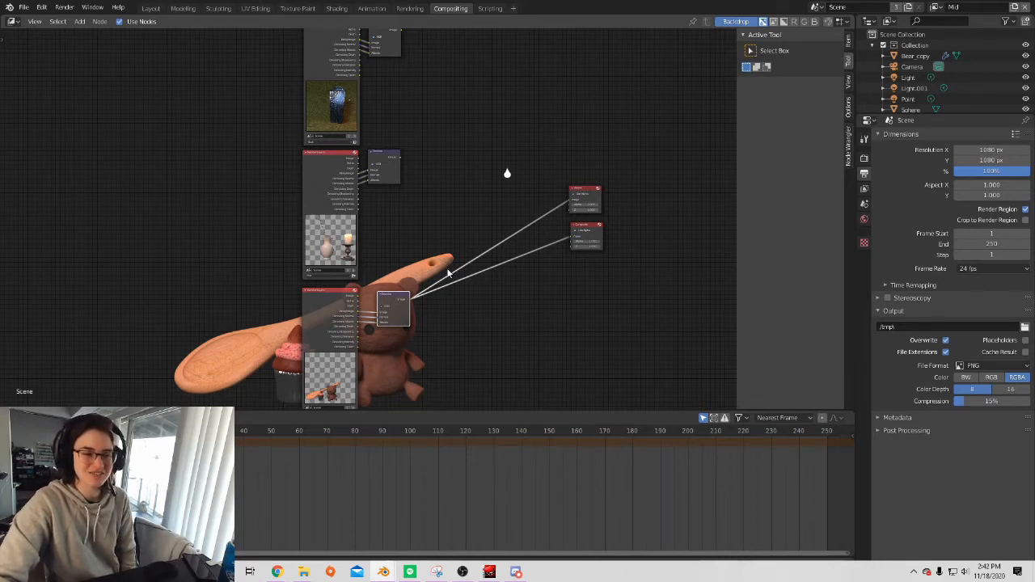
Add an Alpha Over node between the Back layer's Denoise node and the output nodes.
{"action": "scroll", "coordinate": [462, 301], "scroll_direction": "up", "scroll_amount": 1}
{"action": "scroll", "coordinate": [463, 301], "scroll_direction": "up", "scroll_amount": 1}
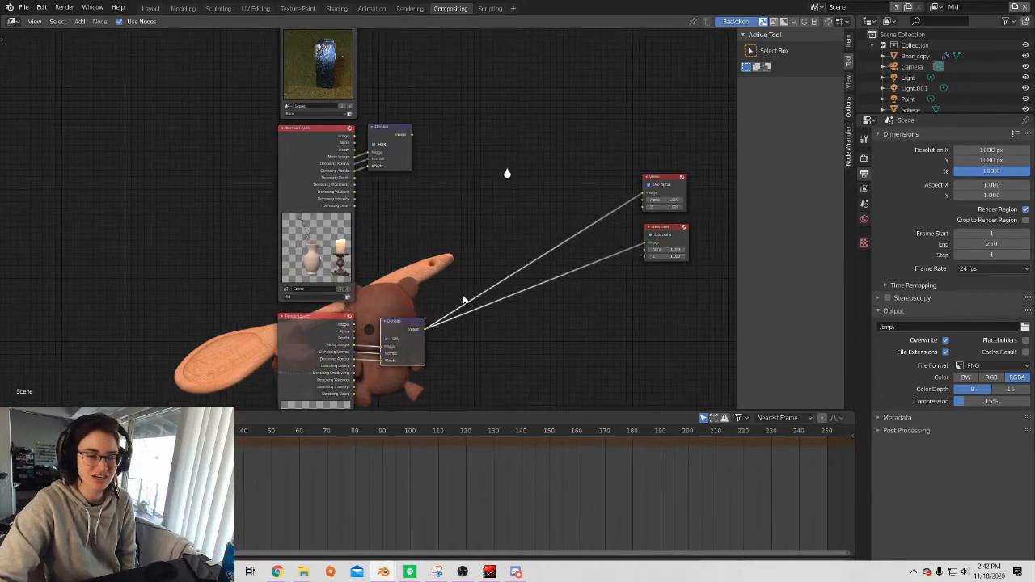
{"action": "scroll", "coordinate": [463, 300], "scroll_direction": "down", "scroll_amount": 3}
{"action": "scroll", "coordinate": [460, 215], "scroll_direction": "down", "scroll_amount": 1}
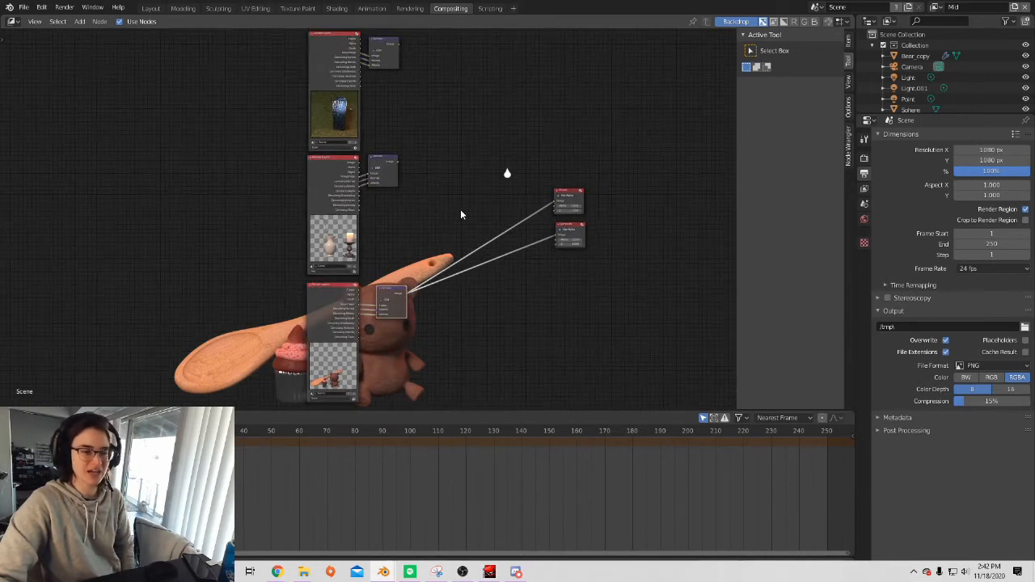
{"action": "scroll", "coordinate": [460, 215], "scroll_direction": "down", "scroll_amount": 1}
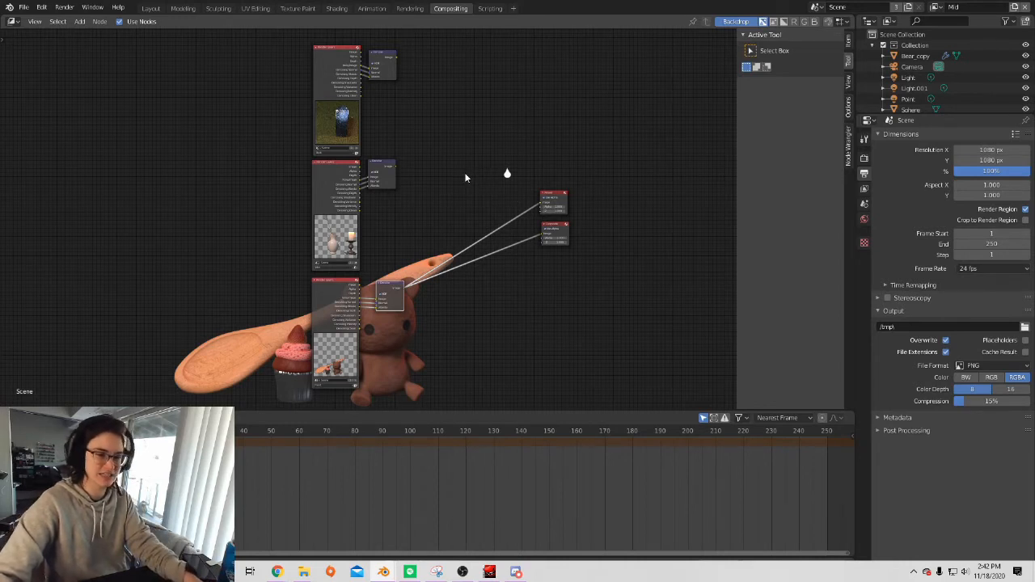
{"action": "key", "text": "shift+a"}
{"action": "mouse_move", "coordinate": [547, 186]}
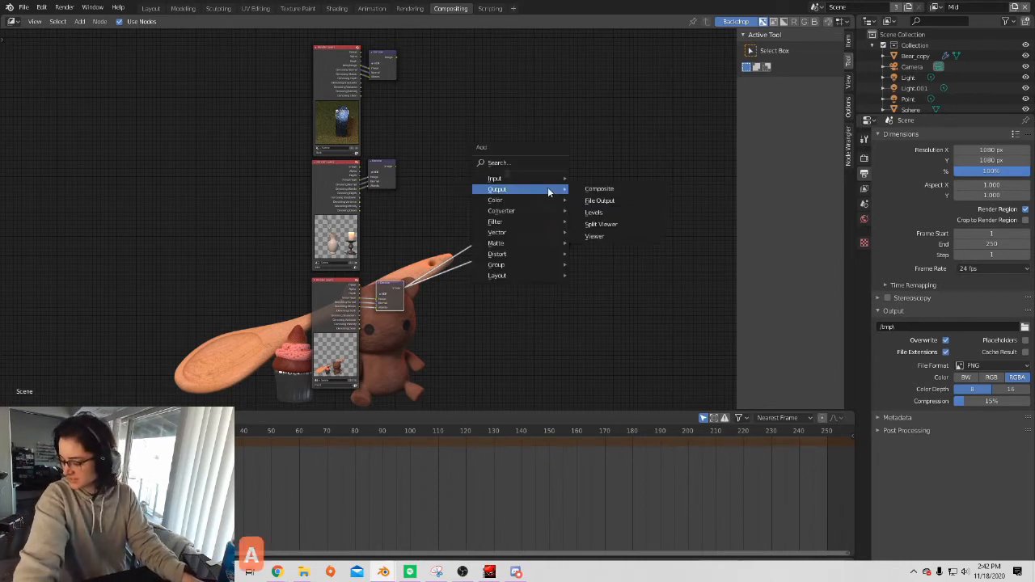
{"action": "mouse_move", "coordinate": [516, 211]}
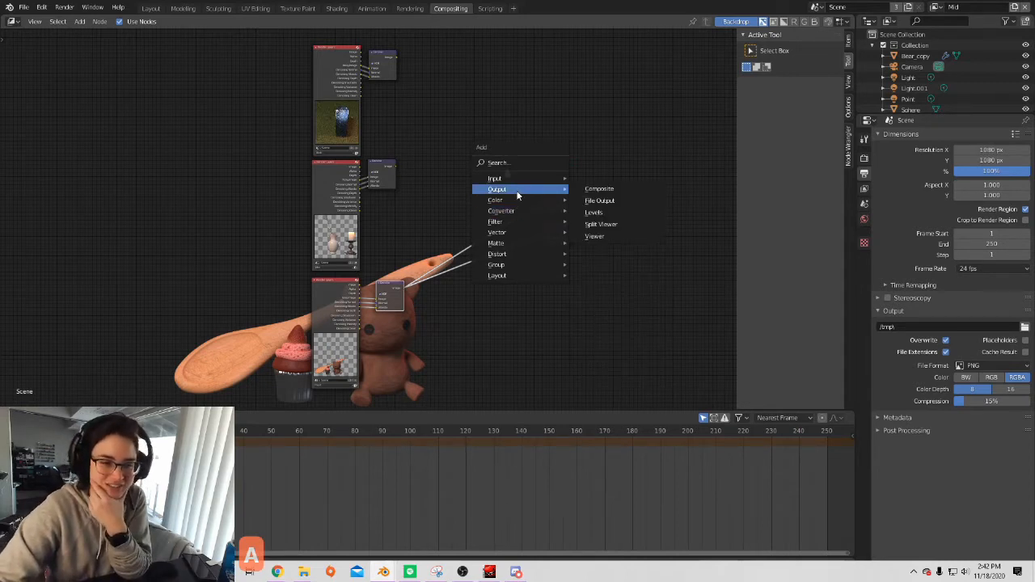
{"action": "mouse_move", "coordinate": [528, 212]}
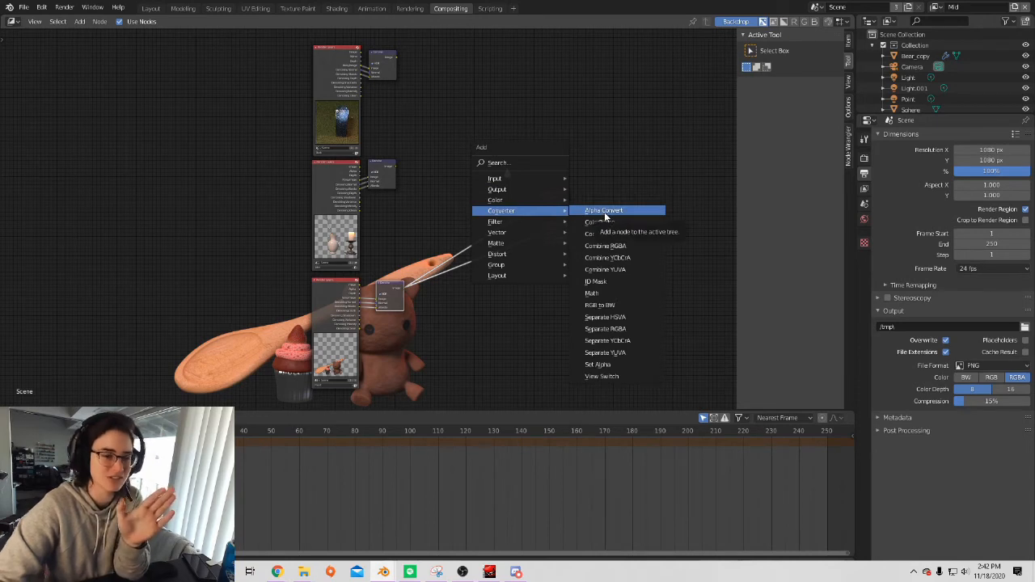
{"action": "mouse_move", "coordinate": [558, 200]}
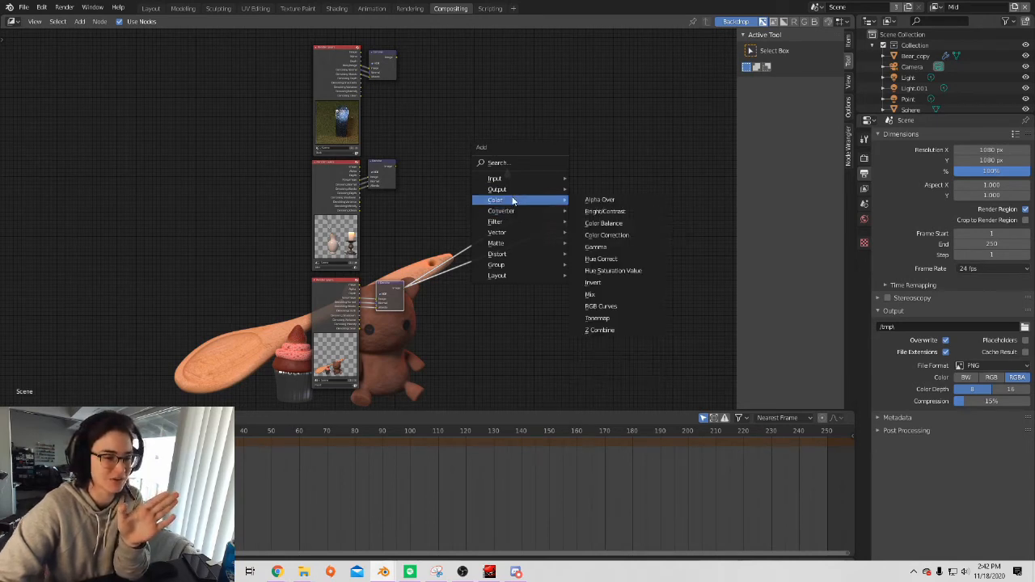
{"action": "left_click", "coordinate": [609, 201]}
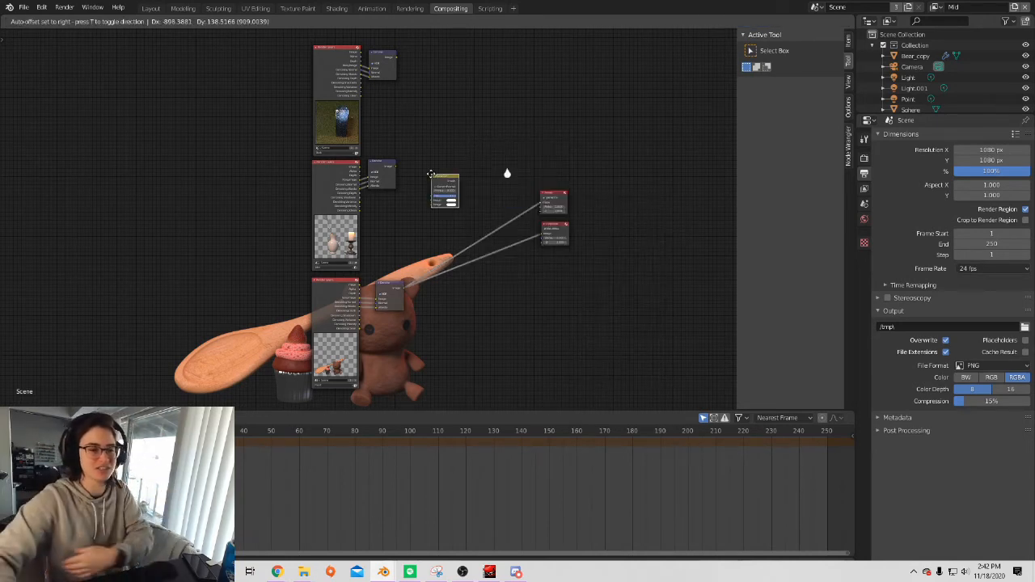
{"action": "left_click", "coordinate": [425, 105]}
Connect the Back layer's denoised image to the Alpha Over node's first Image input and the Mid layer's to the second.
{"action": "scroll", "coordinate": [422, 131], "scroll_direction": "up", "scroll_amount": 1}
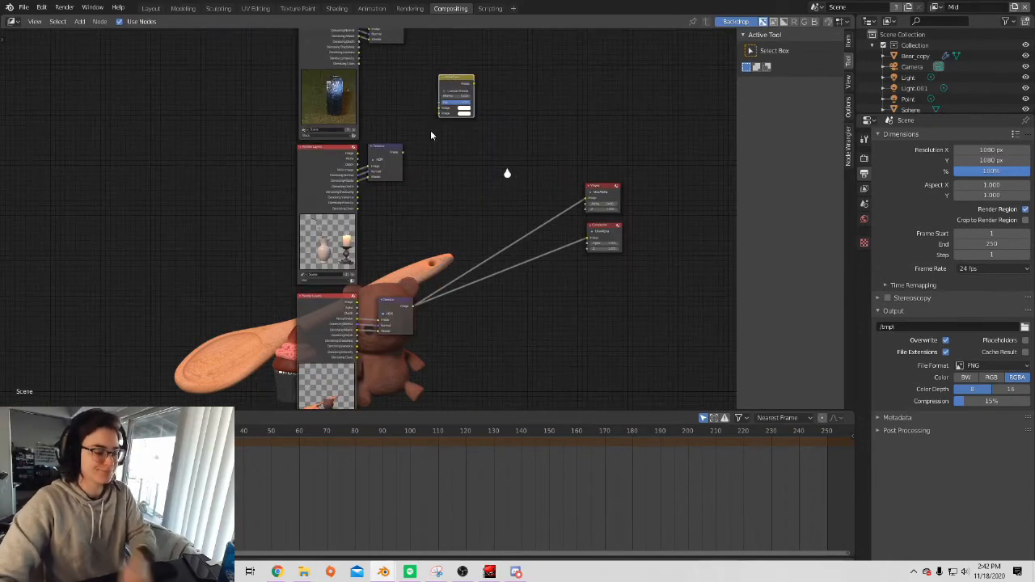
{"action": "middle_click_drag", "start_coordinate": [478, 157], "coordinate": [476, 243]}
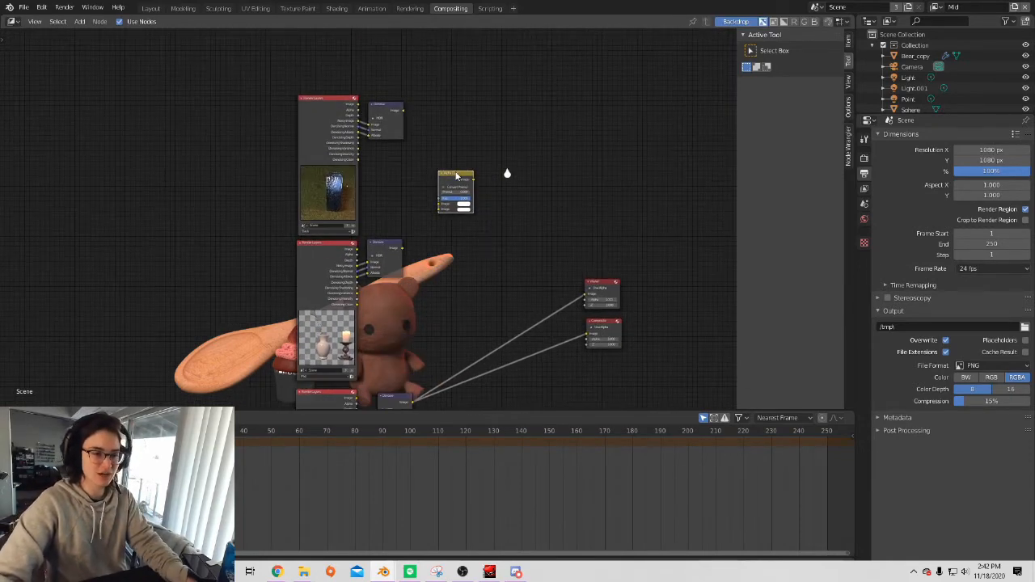
{"action": "scroll", "coordinate": [447, 230], "scroll_direction": "up", "scroll_amount": 1}
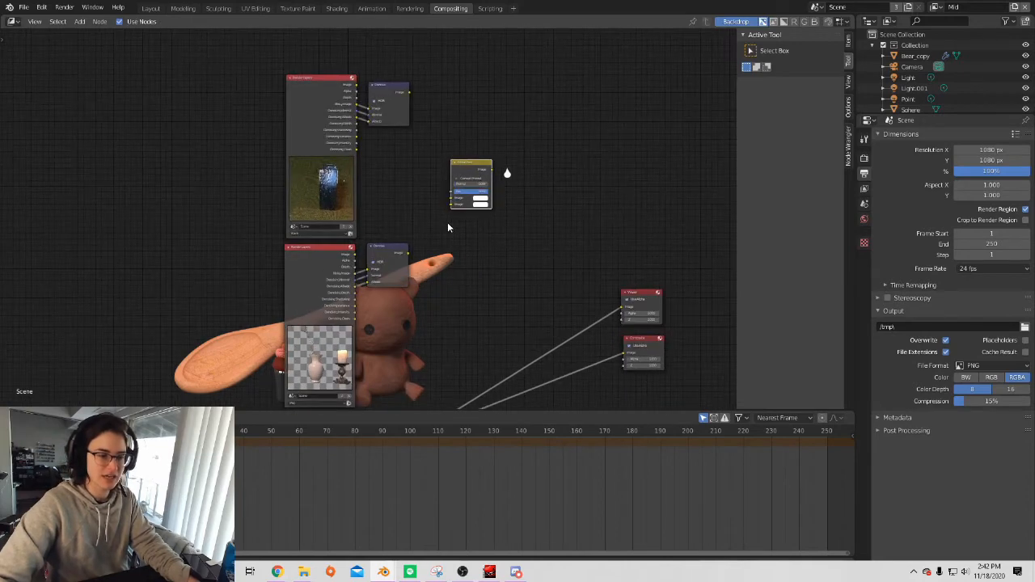
{"action": "left_click_drag", "start_coordinate": [408, 93], "coordinate": [451, 197]}
{"action": "scroll", "coordinate": [459, 230], "scroll_direction": "up", "scroll_amount": 2}
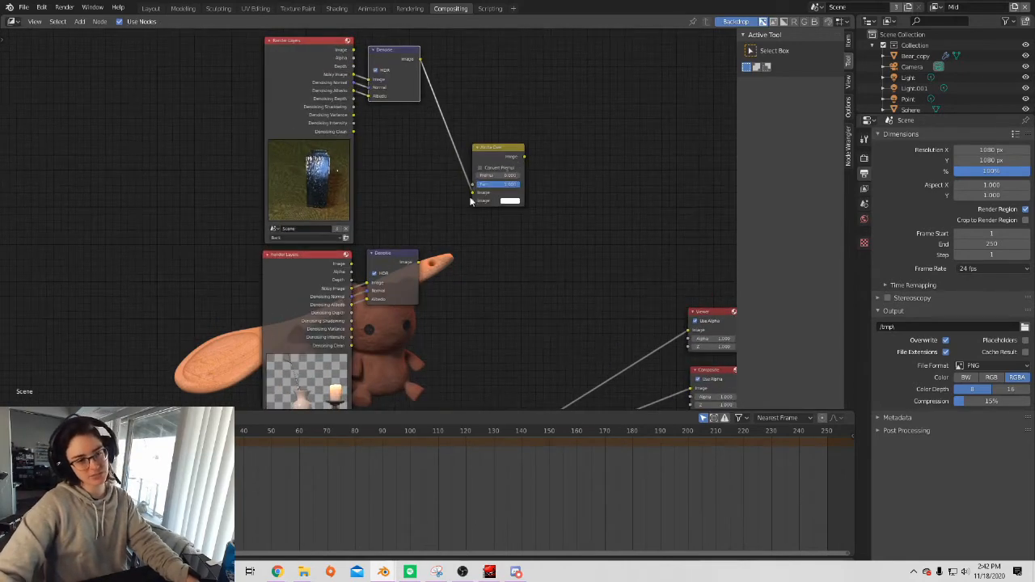
{"action": "middle_click_drag", "start_coordinate": [501, 265], "coordinate": [484, 217]}
{"action": "left_click_drag", "start_coordinate": [400, 216], "coordinate": [457, 152]}
Connect the Alpha Over node's output to the Viewer node to preview the combined Back and Mid layers.
{"action": "scroll", "coordinate": [554, 185], "scroll_direction": "down", "scroll_amount": 1}
{"action": "middle_click_drag", "start_coordinate": [554, 186], "coordinate": [478, 118]}
{"action": "left_click_drag", "start_coordinate": [430, 53], "coordinate": [568, 205]}
{"action": "scroll", "coordinate": [511, 208], "scroll_direction": "down", "scroll_amount": 1}
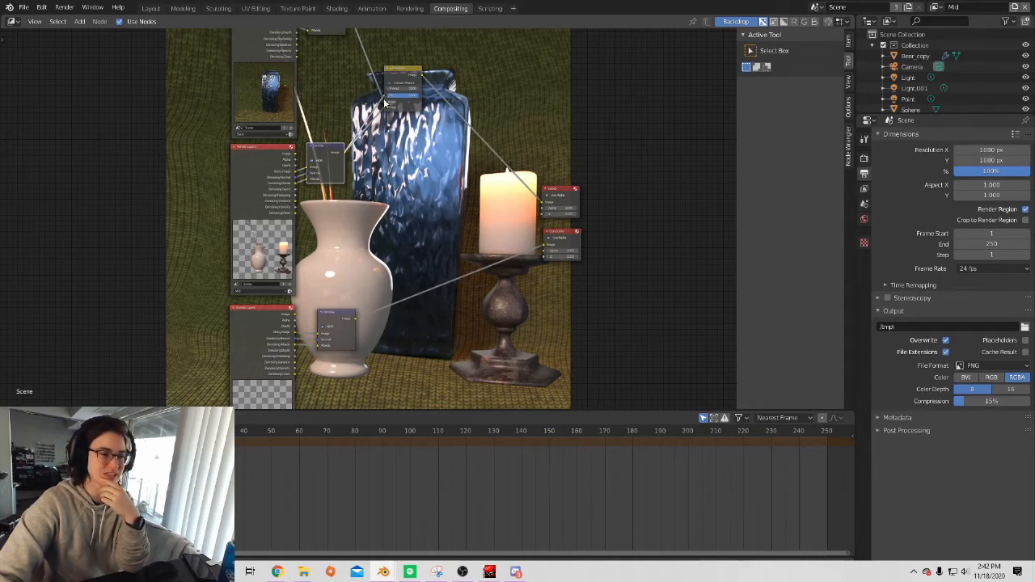
Try swapping the Back and Mid connections on the Alpha Over node's Image inputs, and restore the original order.
{"action": "scroll", "coordinate": [384, 102], "scroll_direction": "down", "scroll_amount": 1}
{"action": "left_click_drag", "start_coordinate": [350, 34], "coordinate": [386, 124]}
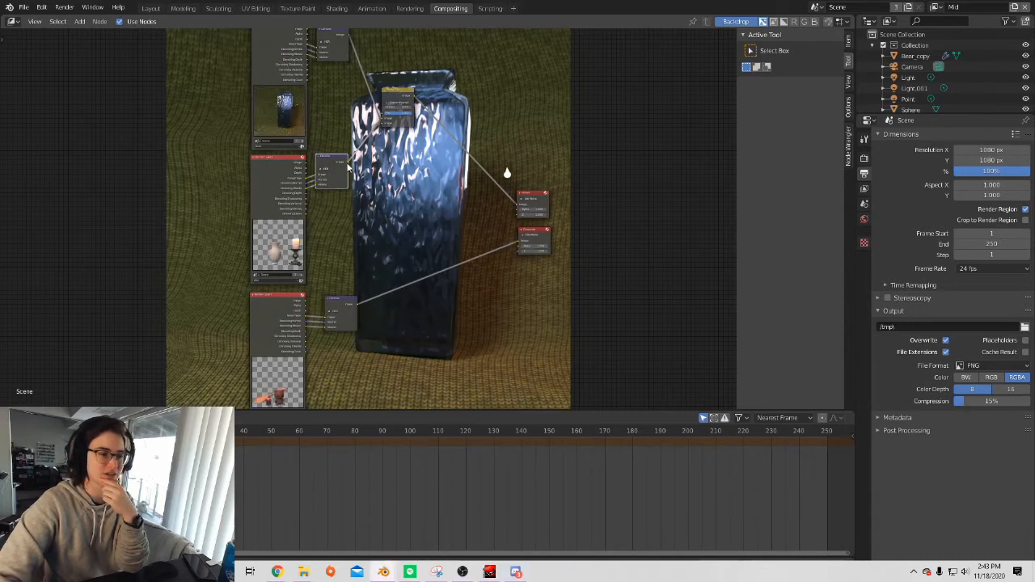
{"action": "left_click_drag", "start_coordinate": [350, 37], "coordinate": [383, 122]}
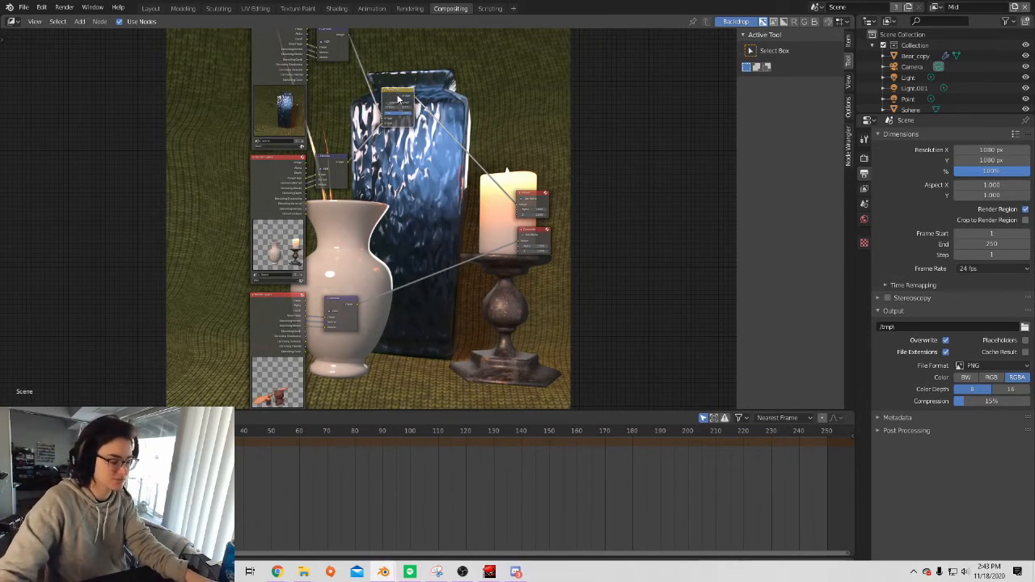
Duplicate the Alpha Over node, feeding the first one's output into its first Image input and the denoised Front layer into its second.
{"action": "key", "text": "shift+d"}
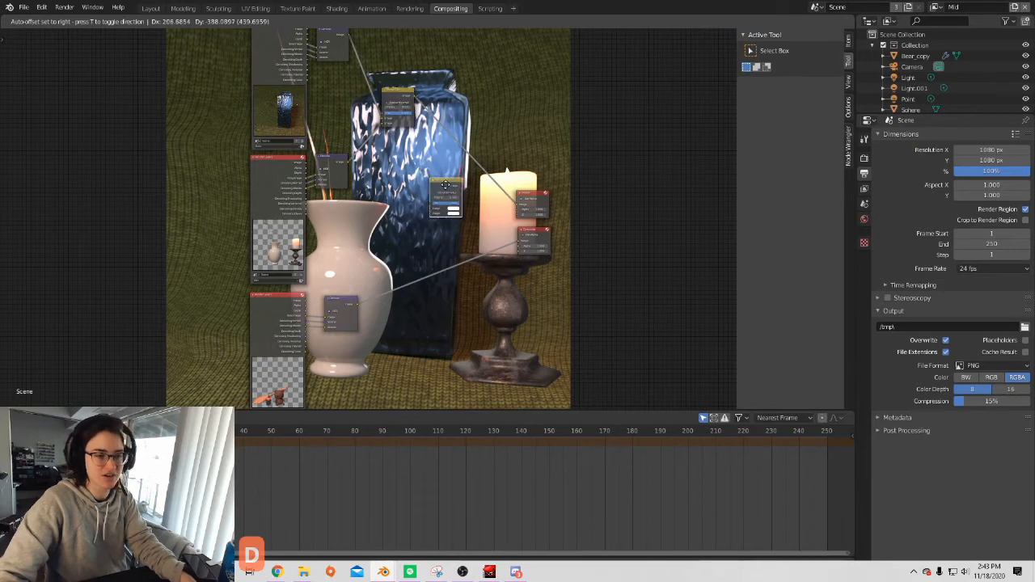
{"action": "left_click", "coordinate": [460, 205]}
{"action": "scroll", "coordinate": [415, 137], "scroll_direction": "up", "scroll_amount": 3}
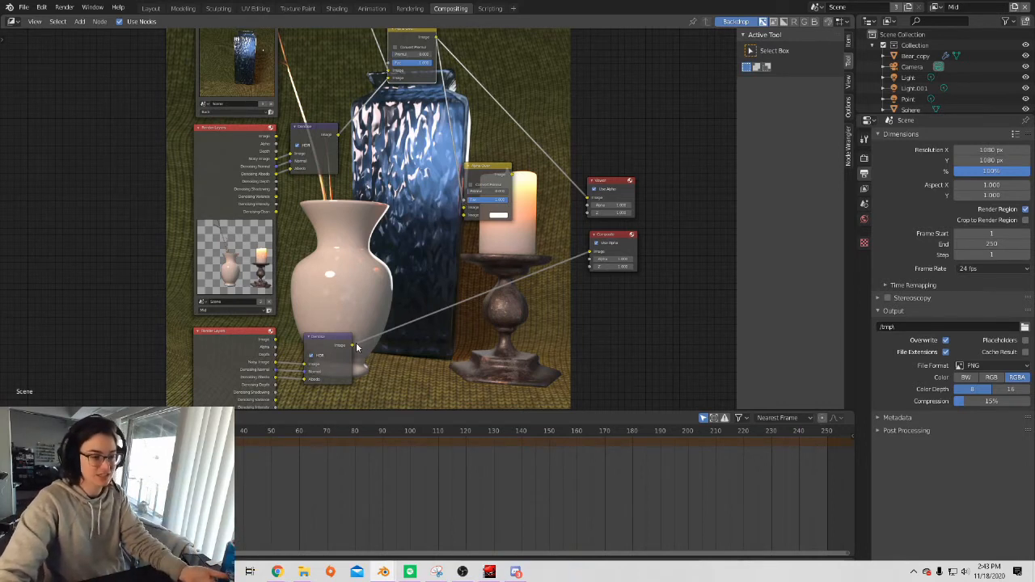
{"action": "left_click_drag", "start_coordinate": [354, 345], "coordinate": [462, 216]}
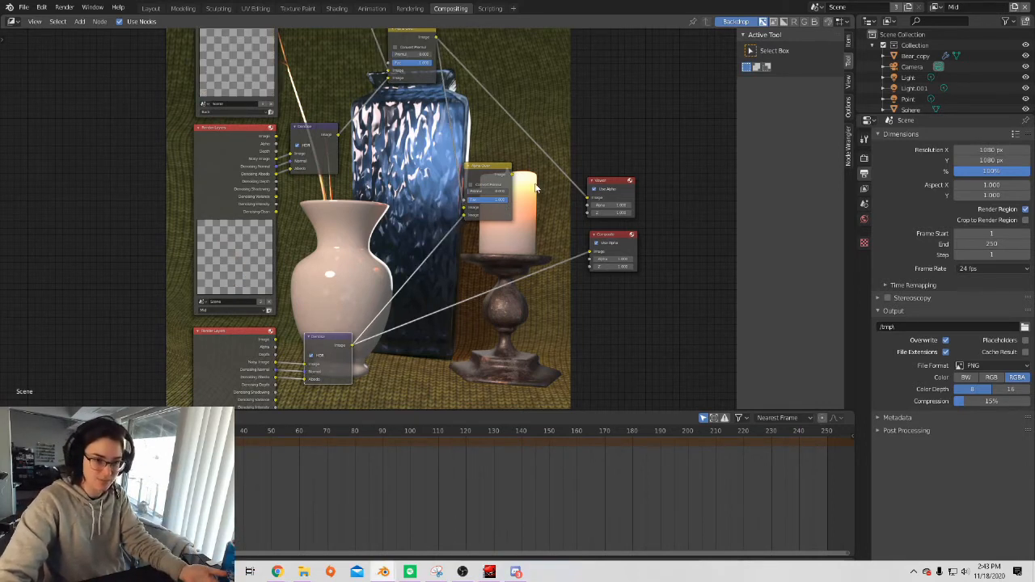
Connect the second Alpha Over node's output to both the Viewer and Composite nodes, and move the node slightly closer to them.
{"action": "left_click_drag", "start_coordinate": [512, 175], "coordinate": [589, 199]}
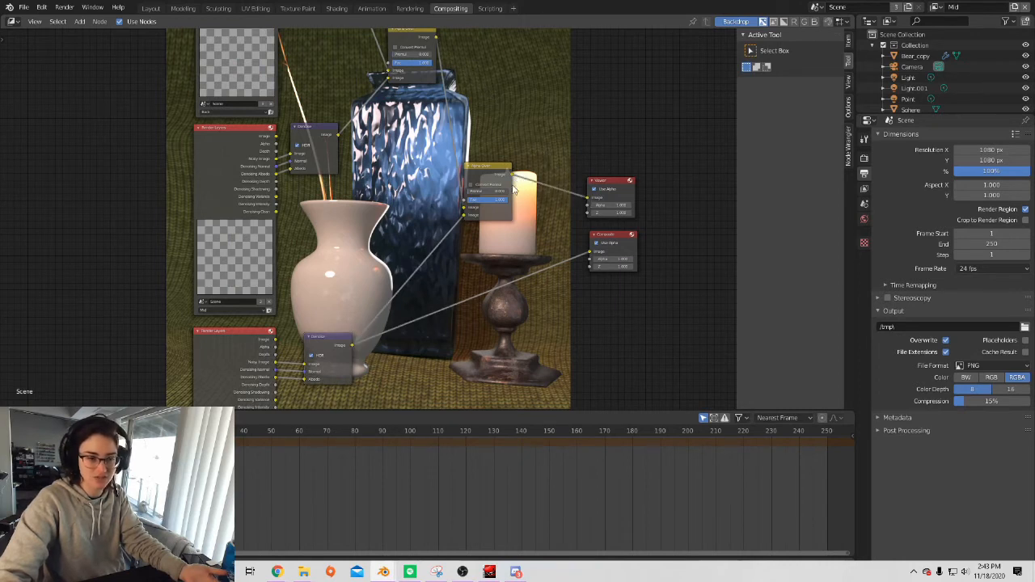
{"action": "left_click_drag", "start_coordinate": [577, 245], "coordinate": [590, 253]}
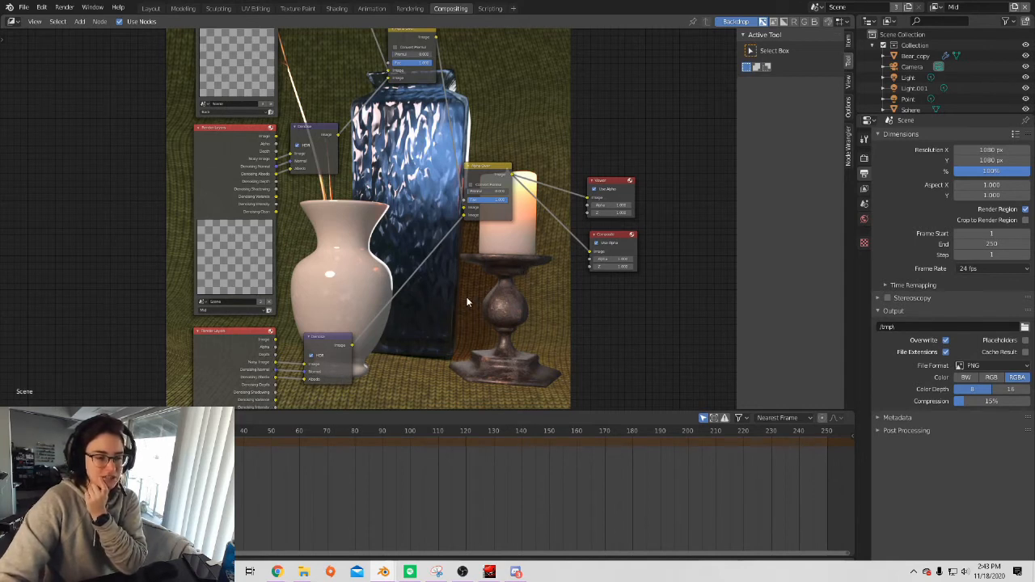
{"action": "scroll", "coordinate": [501, 301], "scroll_direction": "down", "scroll_amount": 1}
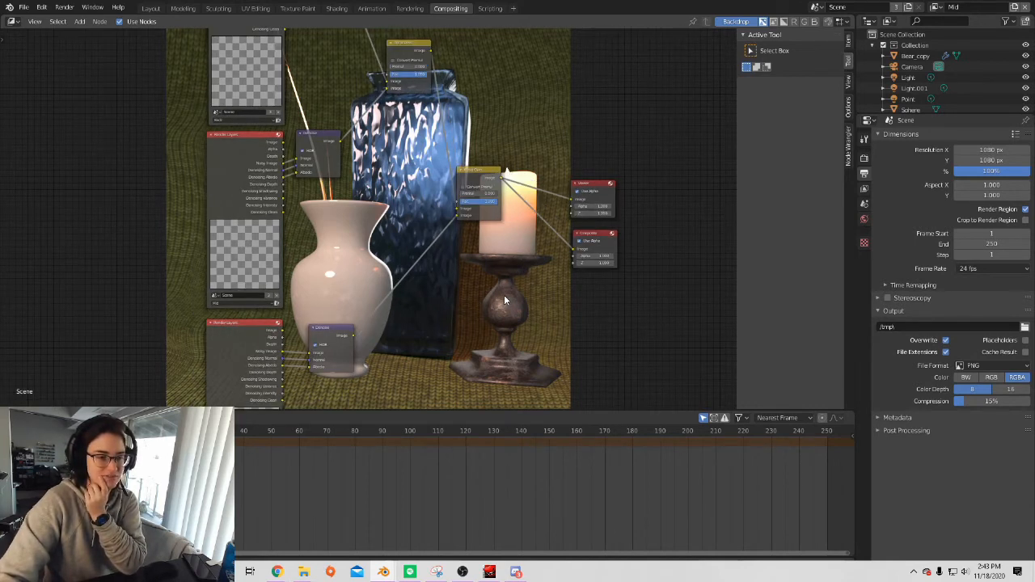
{"action": "scroll", "coordinate": [481, 219], "scroll_direction": "up", "scroll_amount": 1}
{"action": "left_click_drag", "start_coordinate": [495, 162], "coordinate": [517, 143]}
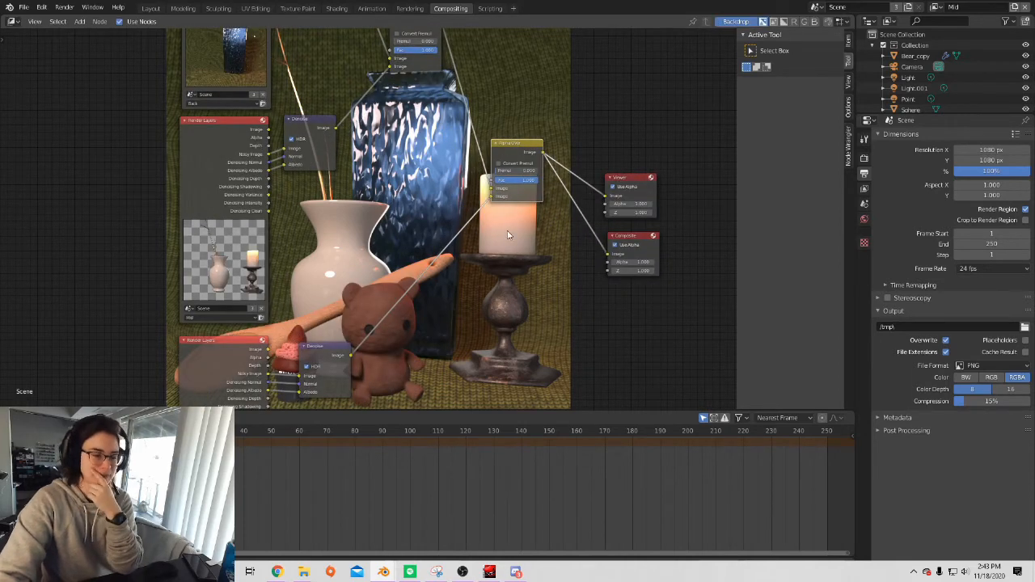
Check the combined image in the render result, viewing the Front layer and the Composite, and close the render view.
{"action": "key", "text": "F11"}
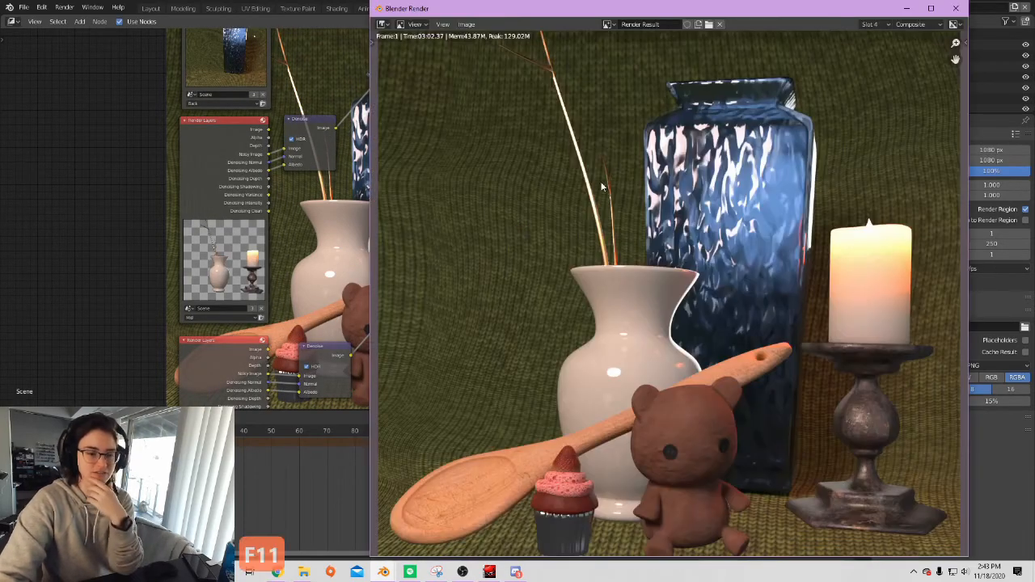
{"action": "scroll", "coordinate": [747, 304], "scroll_direction": "up", "scroll_amount": 1}
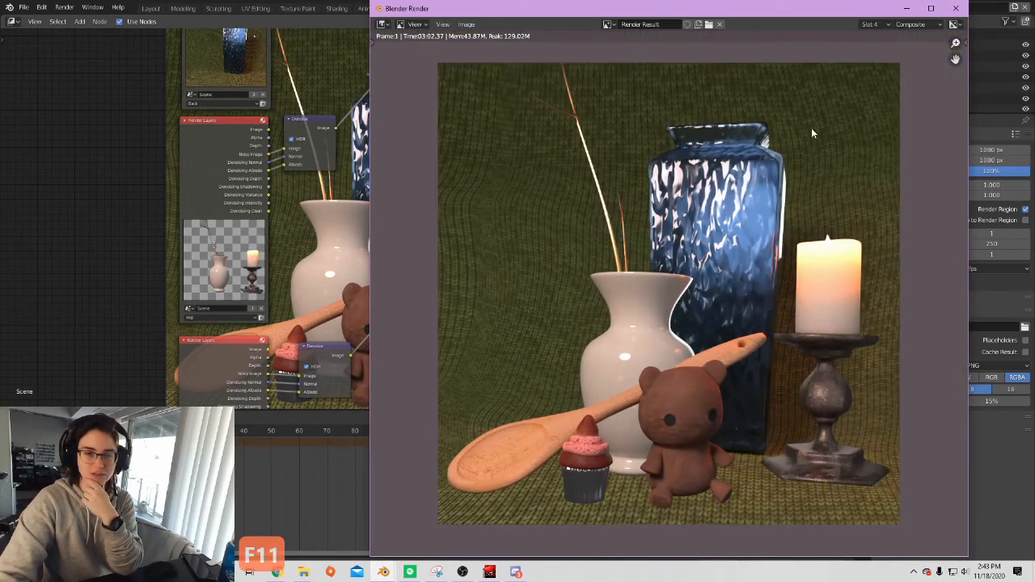
{"action": "left_click", "coordinate": [908, 25]}
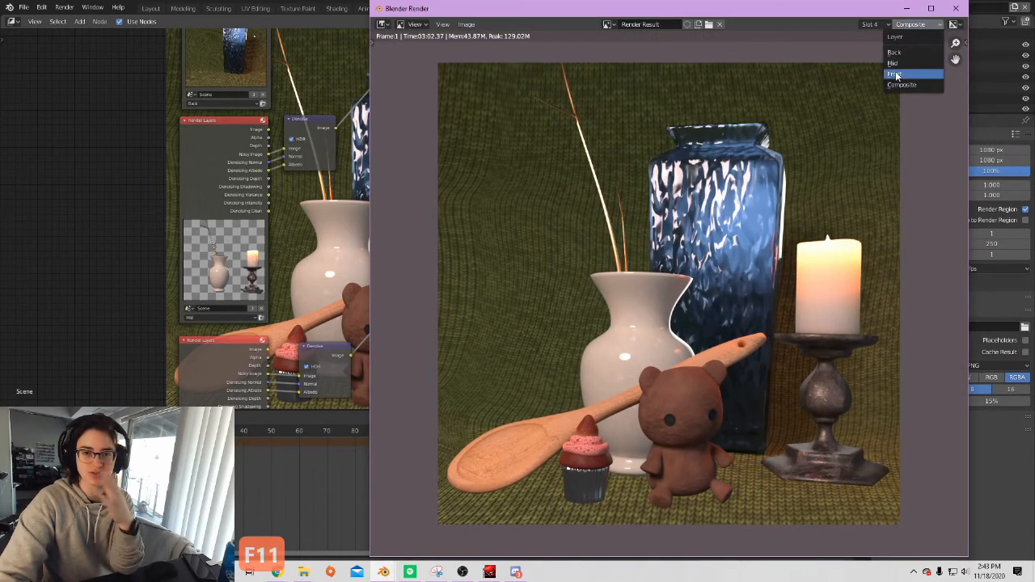
{"action": "left_click", "coordinate": [900, 77]}
{"action": "left_click", "coordinate": [891, 28]}
{"action": "left_click", "coordinate": [869, 86]}
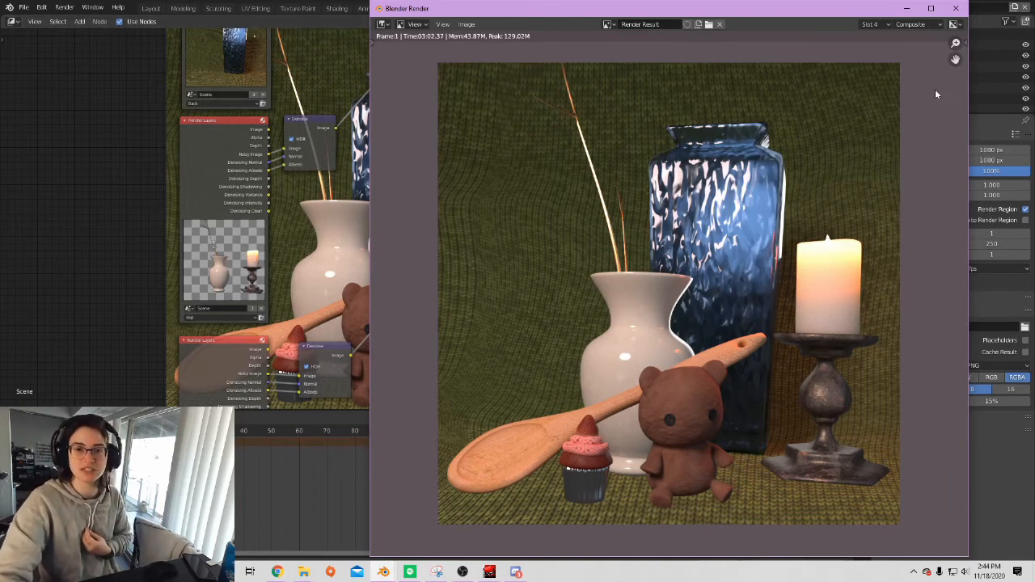
{"action": "left_click", "coordinate": [955, 9]}
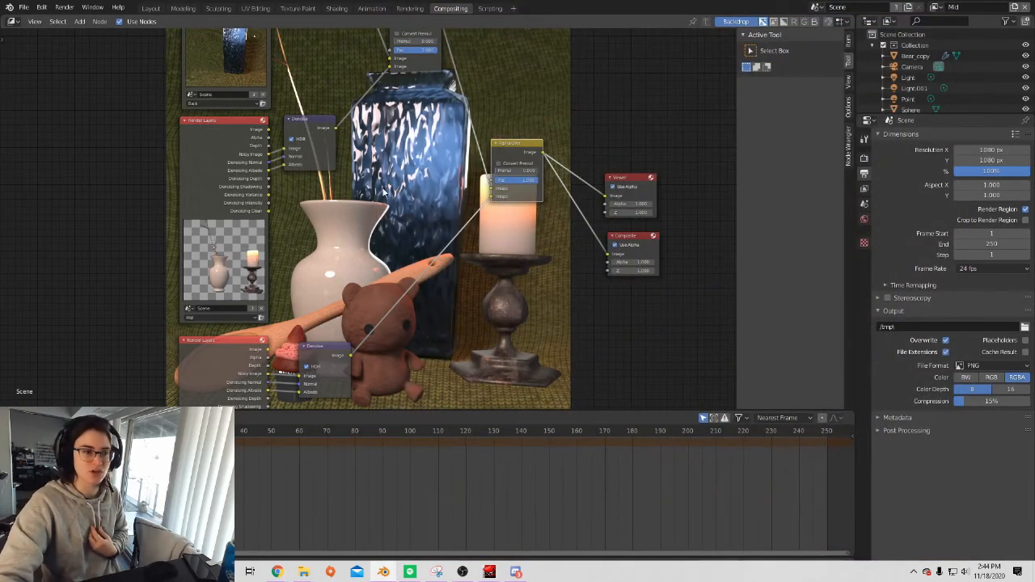
In the Layout workspace, inspect the Front view layer and return to the Mid view layer.
{"action": "left_click", "coordinate": [151, 8]}
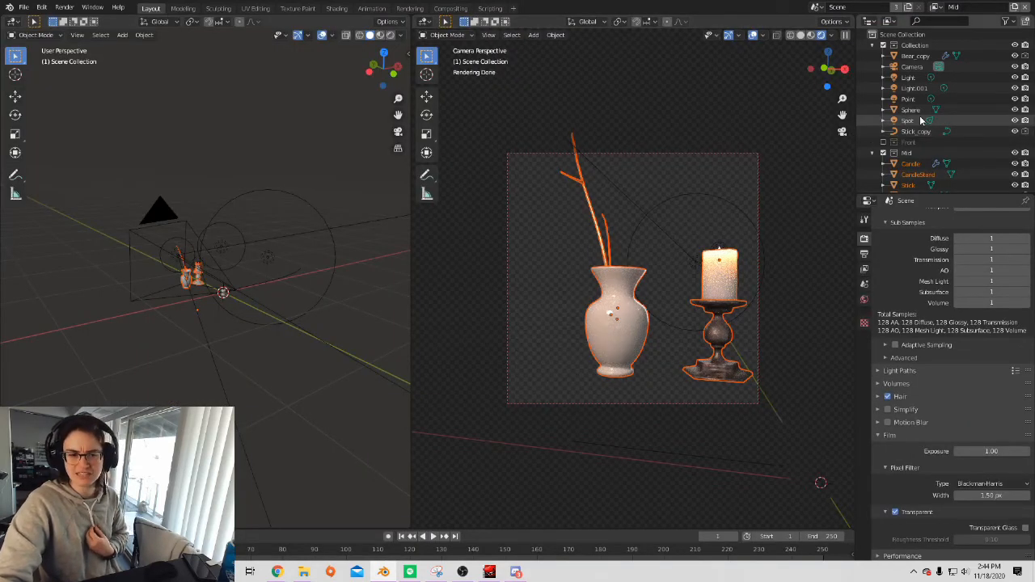
{"action": "left_click", "coordinate": [936, 6]}
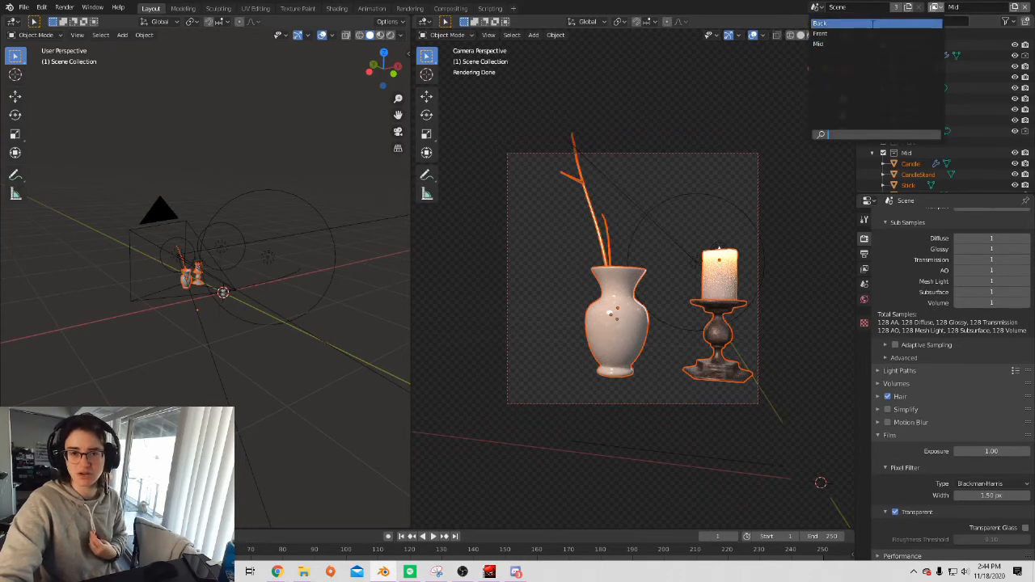
{"action": "left_click", "coordinate": [849, 33]}
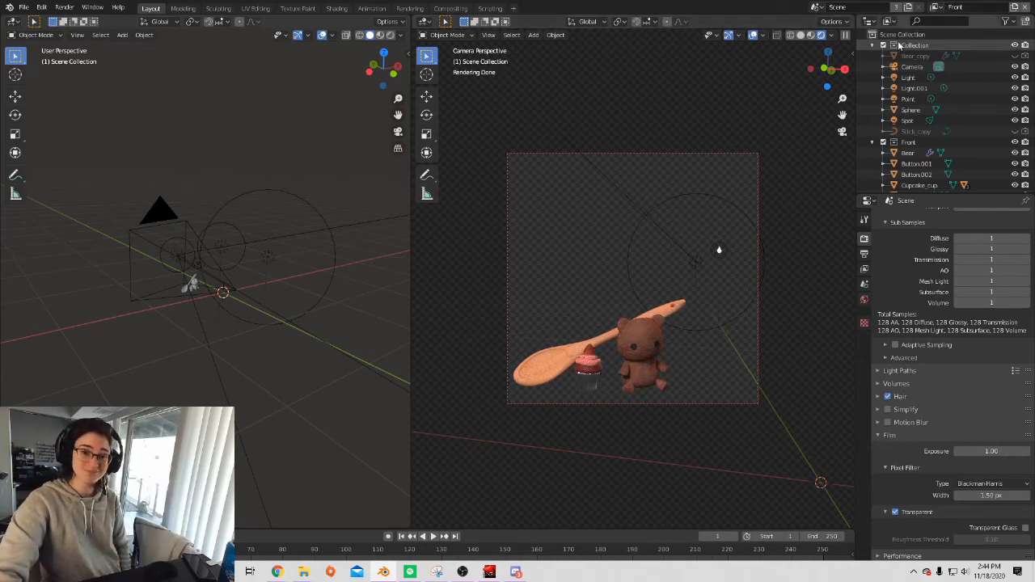
{"action": "left_click", "coordinate": [935, 6]}
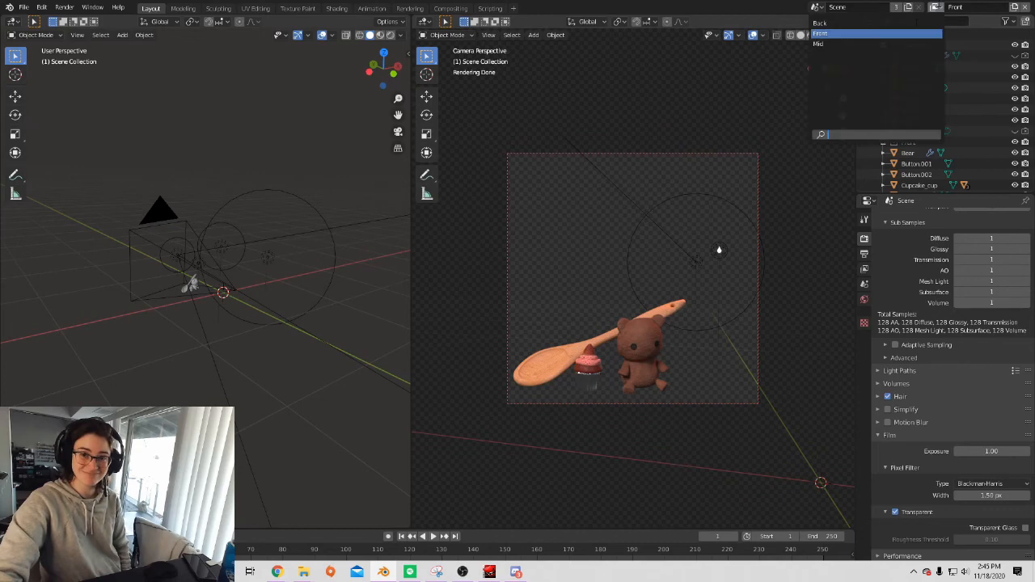
{"action": "left_click", "coordinate": [842, 43]}
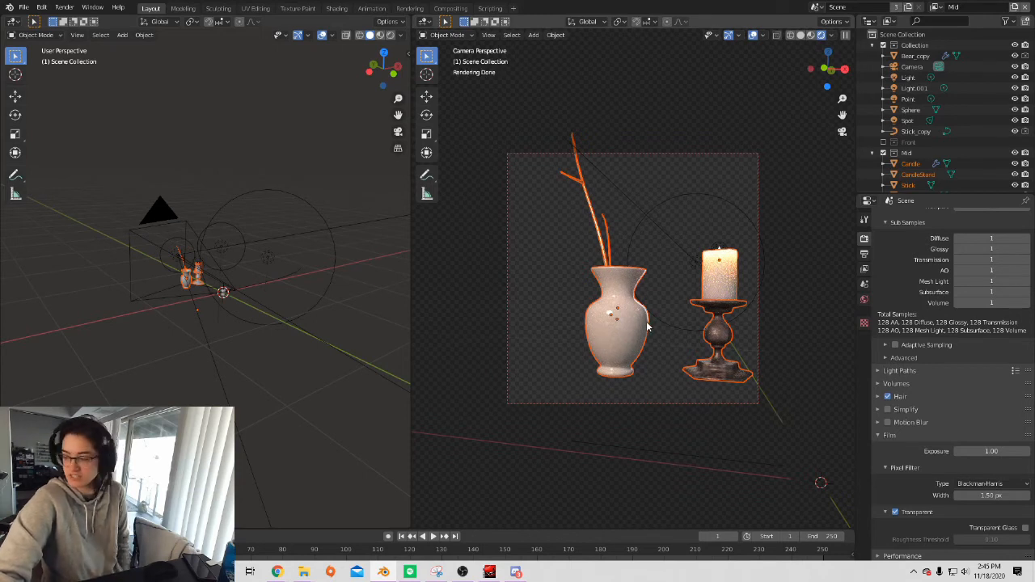
Enable the Front collection in the Mid view layer and set it as a holdout.
{"action": "scroll", "coordinate": [897, 130], "scroll_direction": "down", "scroll_amount": 2}
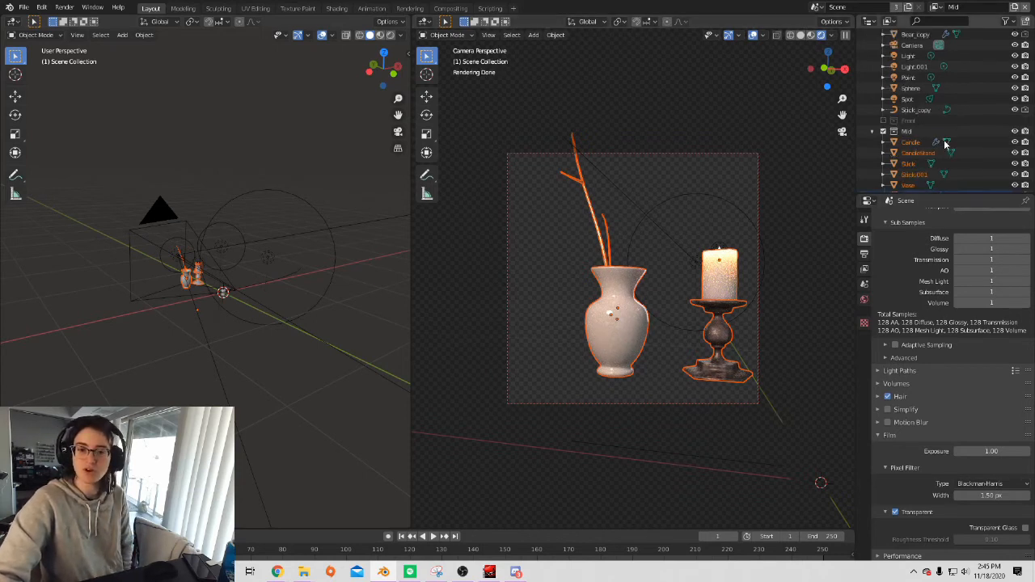
{"action": "left_click", "coordinate": [883, 107]}
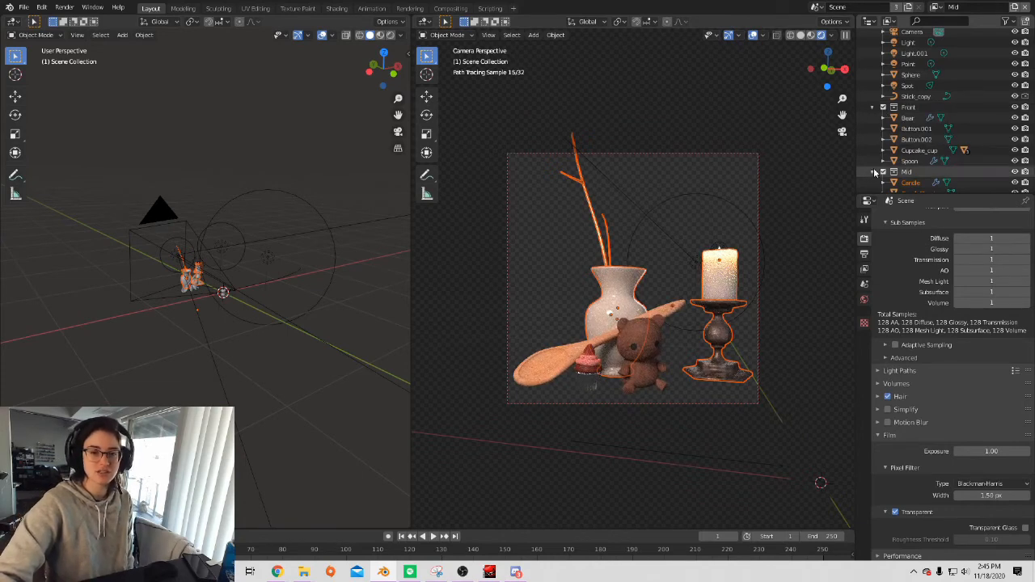
{"action": "right_click", "coordinate": [914, 110]}
{"action": "mouse_move", "coordinate": [902, 182]}
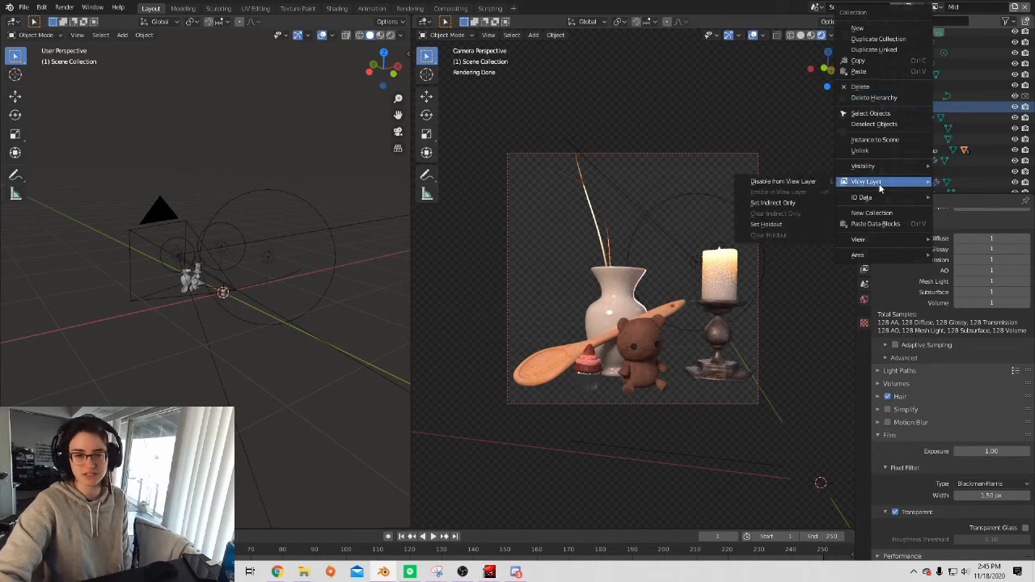
{"action": "left_click", "coordinate": [790, 225]}
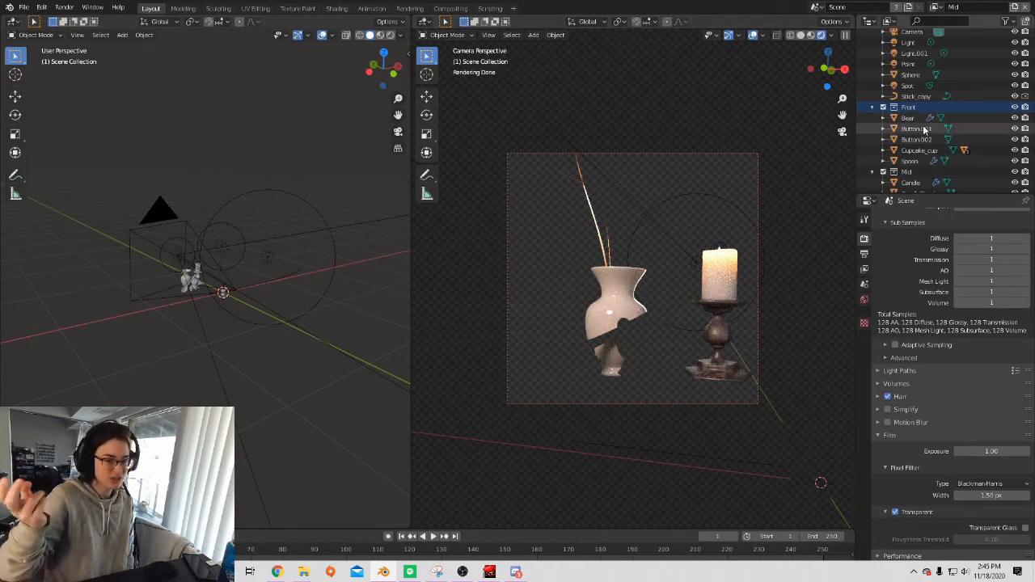
{"action": "scroll", "coordinate": [628, 324], "scroll_direction": "up", "scroll_amount": 2}
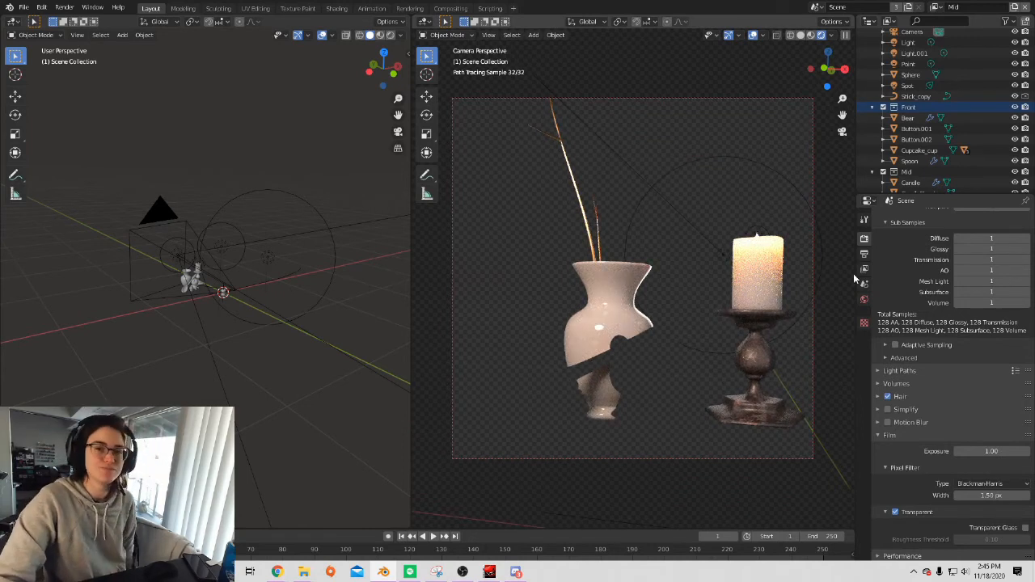
Switch to the Back view layer and enable the Front and Mid collections in it.
{"action": "left_click", "coordinate": [936, 7]}
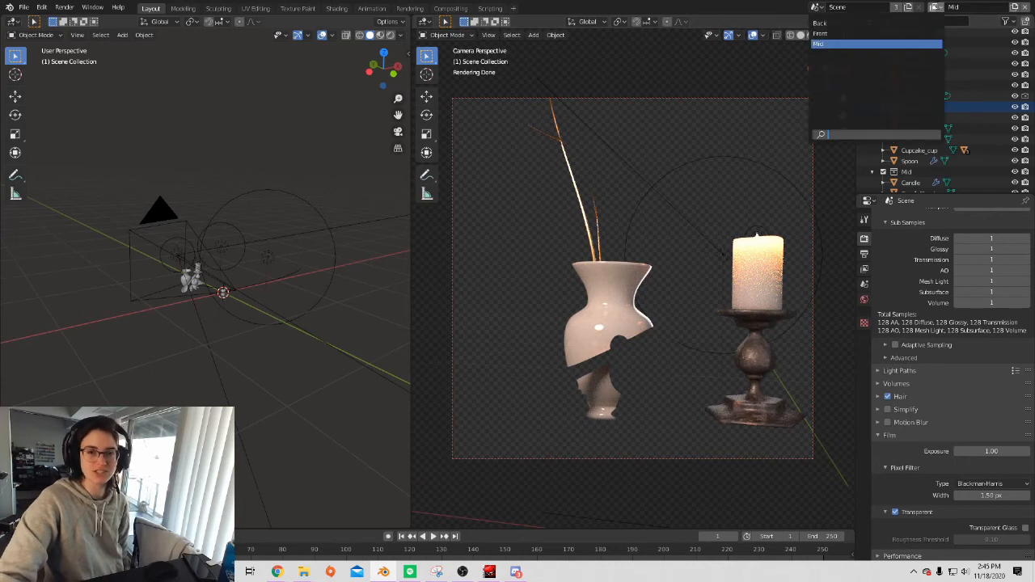
{"action": "left_click", "coordinate": [842, 23]}
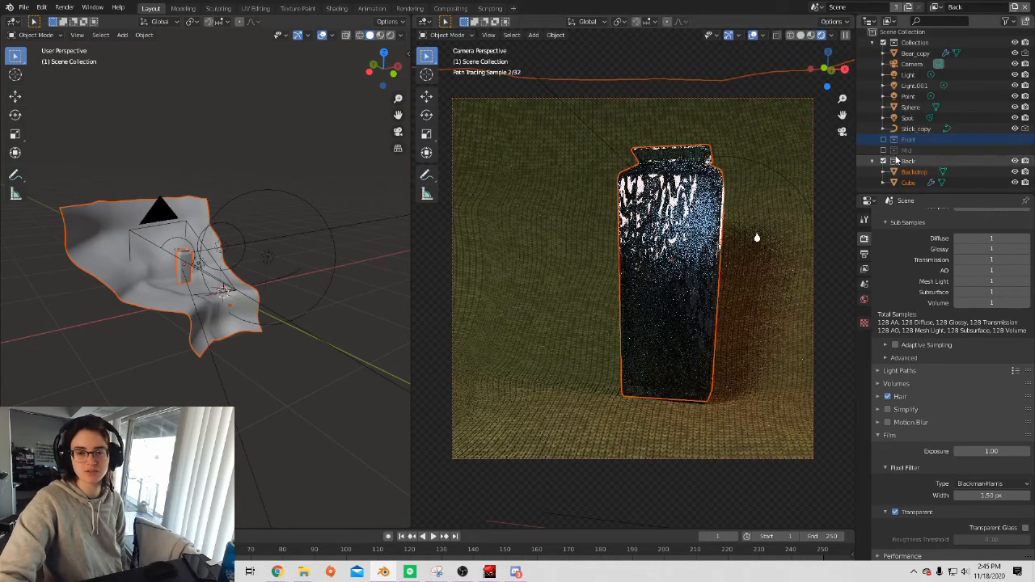
{"action": "left_click", "coordinate": [883, 151]}
{"action": "scroll", "coordinate": [914, 147], "scroll_direction": "down", "scroll_amount": 2}
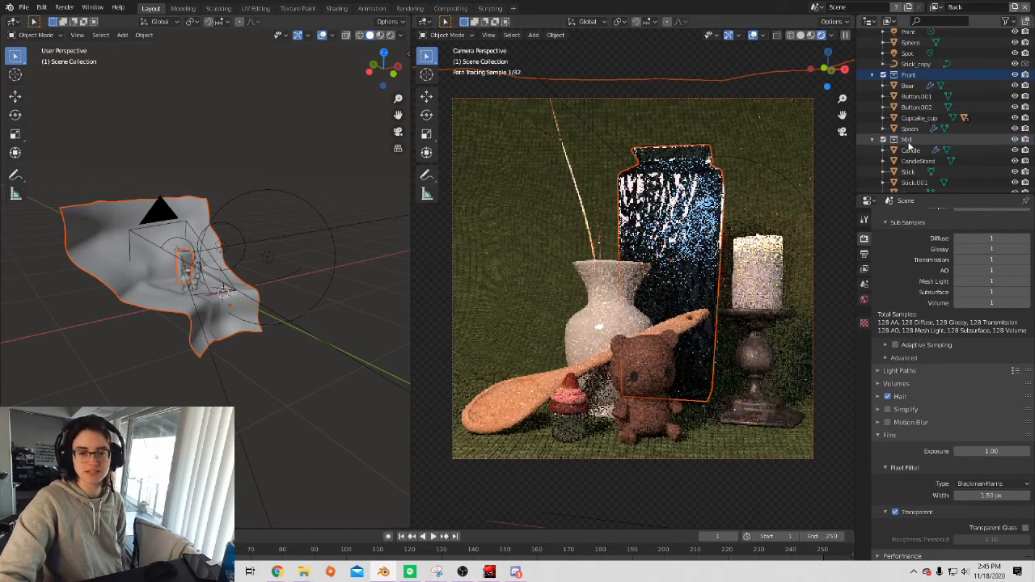
Set the Mid and Front collections as holdouts in the Back view layer.
{"action": "right_click", "coordinate": [909, 144]}
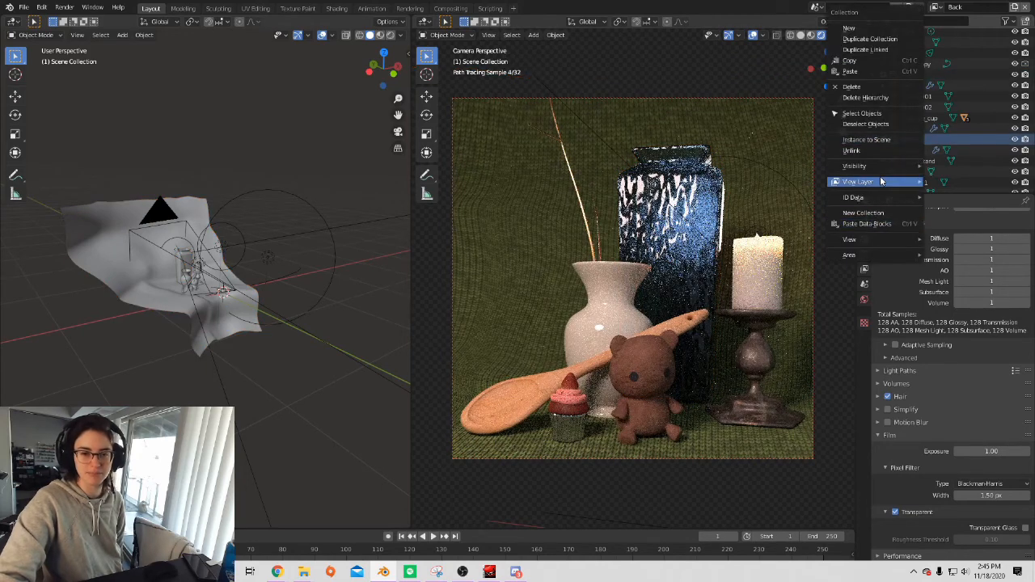
{"action": "mouse_move", "coordinate": [884, 183]}
{"action": "left_click", "coordinate": [945, 225]}
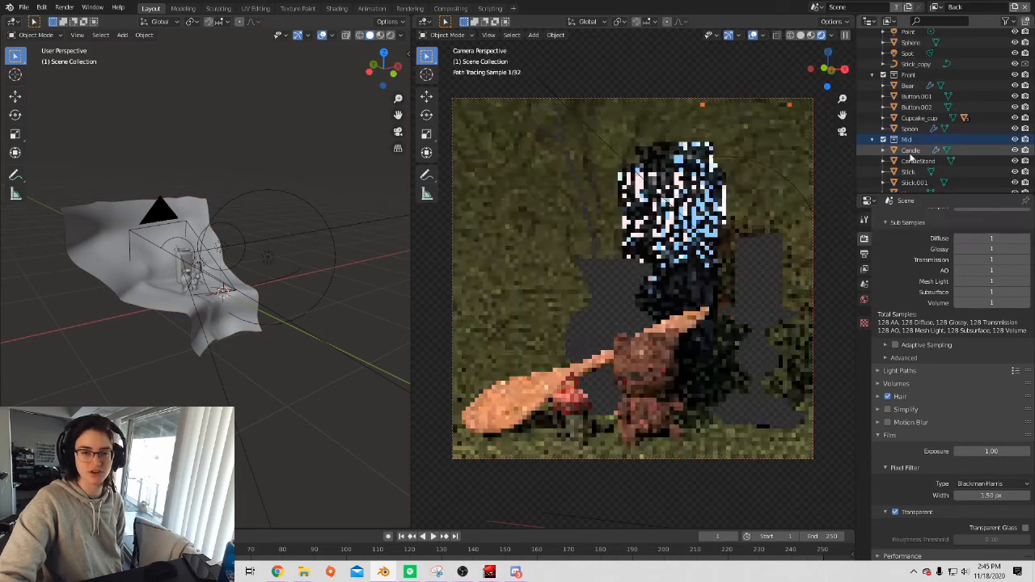
{"action": "right_click", "coordinate": [915, 75]}
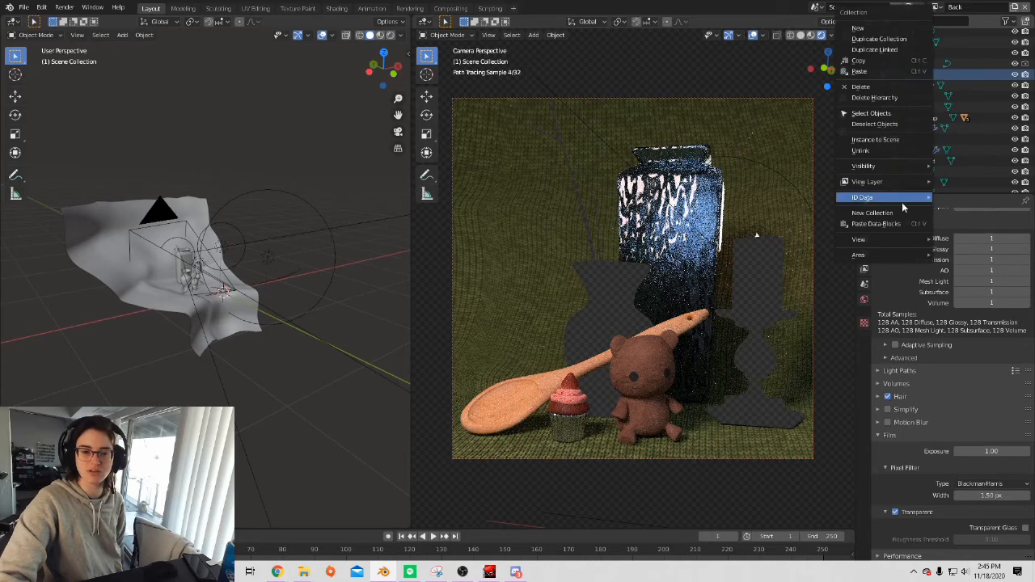
{"action": "mouse_move", "coordinate": [886, 182]}
{"action": "left_click", "coordinate": [785, 225]}
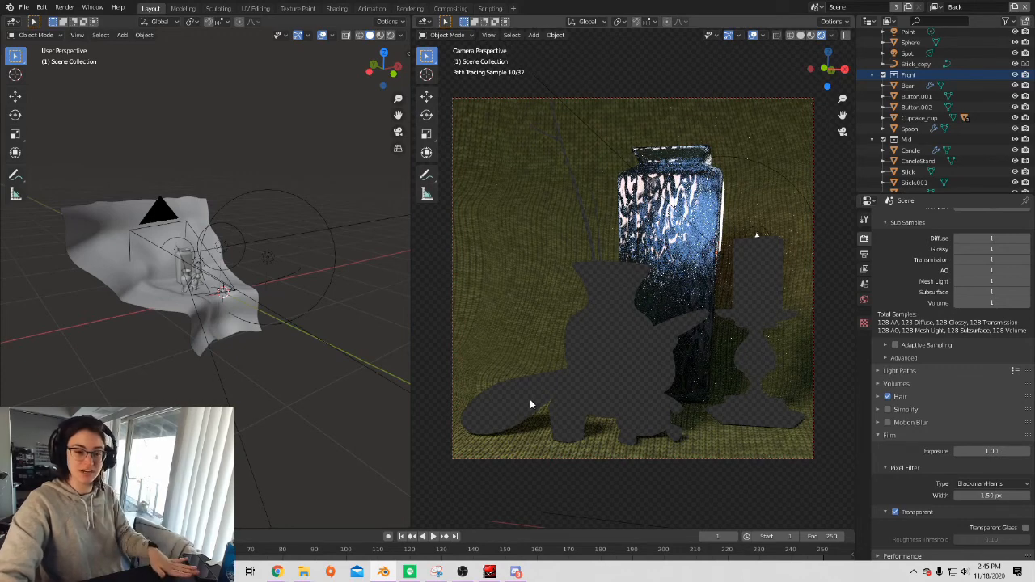
Render the scene, examine the Back layer's holdout areas in the render result, and return to the Composite image.
{"action": "key", "text": "F12"}
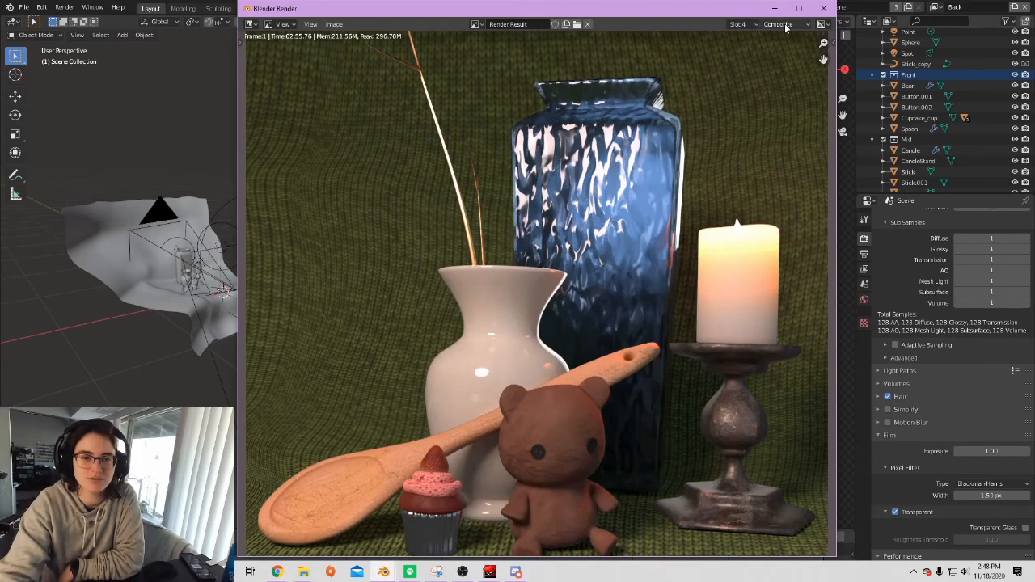
{"action": "left_click", "coordinate": [785, 25]}
{"action": "left_click", "coordinate": [762, 52]}
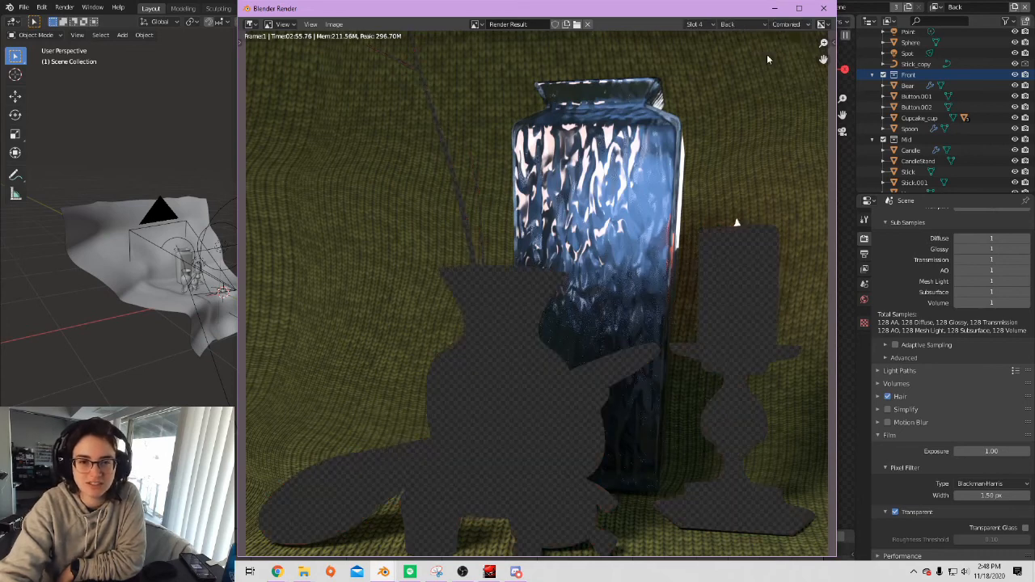
{"action": "scroll", "coordinate": [559, 359], "scroll_direction": "down", "scroll_amount": 3}
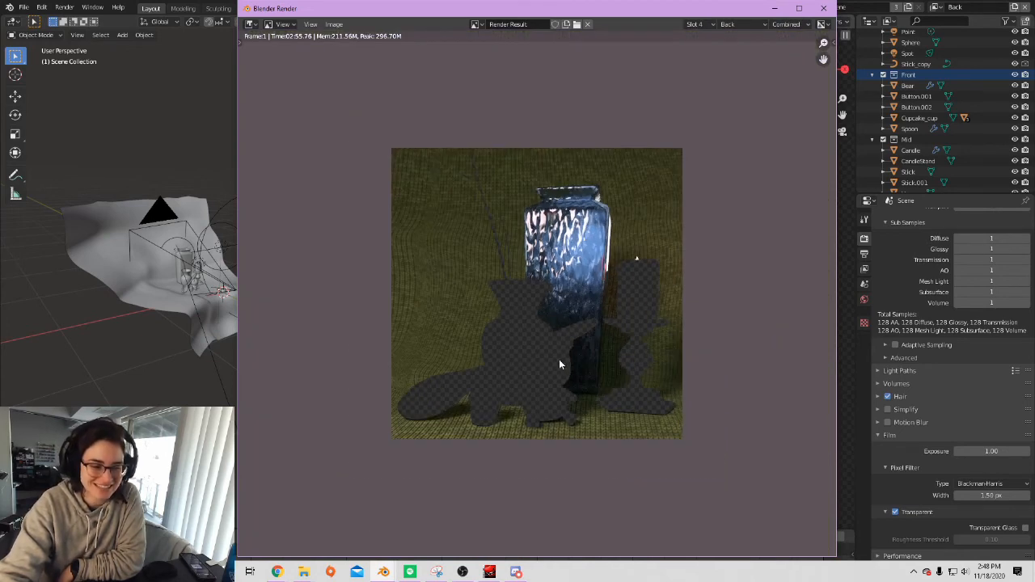
{"action": "scroll", "coordinate": [530, 402], "scroll_direction": "up", "scroll_amount": 1}
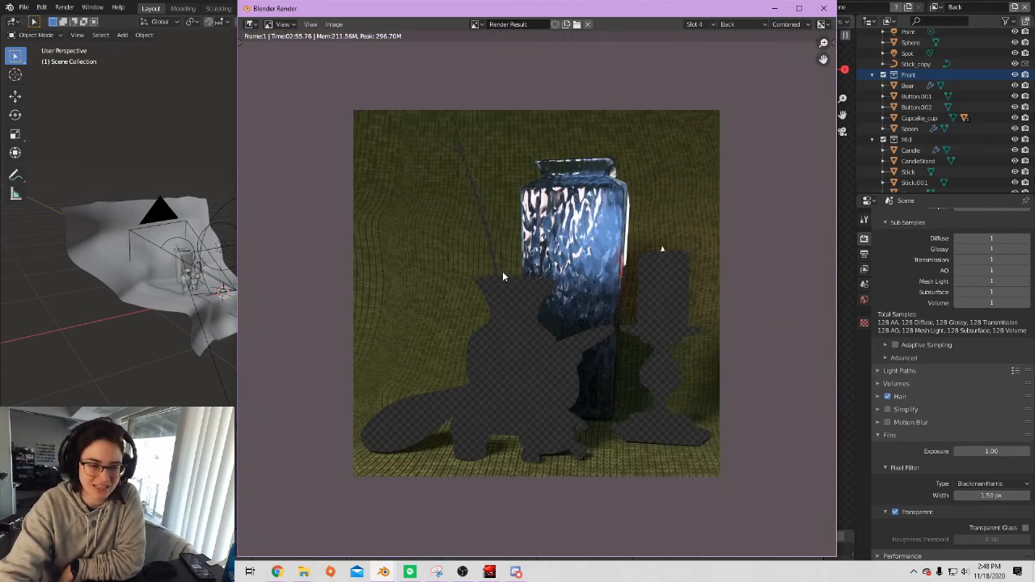
{"action": "scroll", "coordinate": [433, 457], "scroll_direction": "up", "scroll_amount": 2}
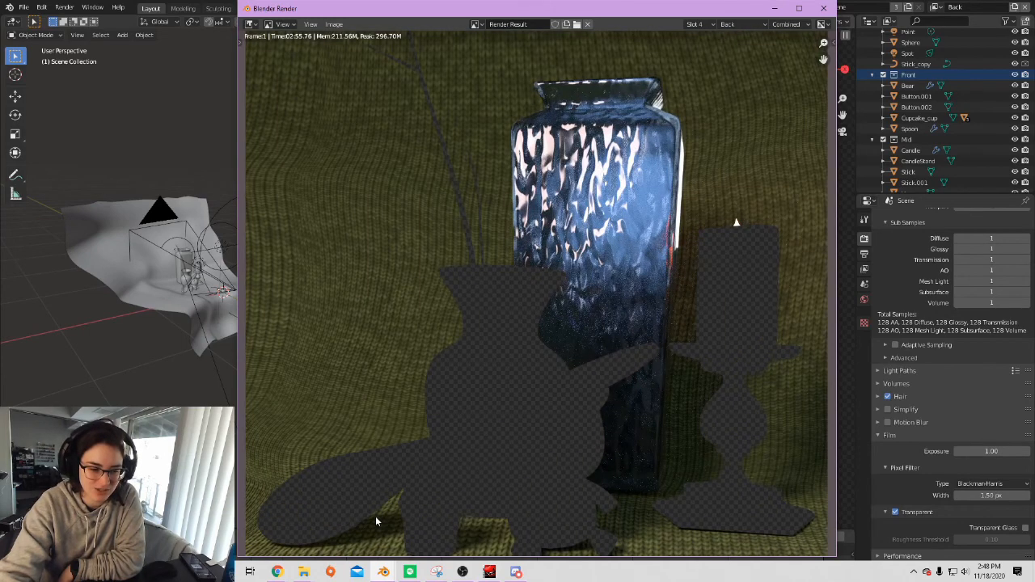
{"action": "scroll", "coordinate": [371, 512], "scroll_direction": "down", "scroll_amount": 1}
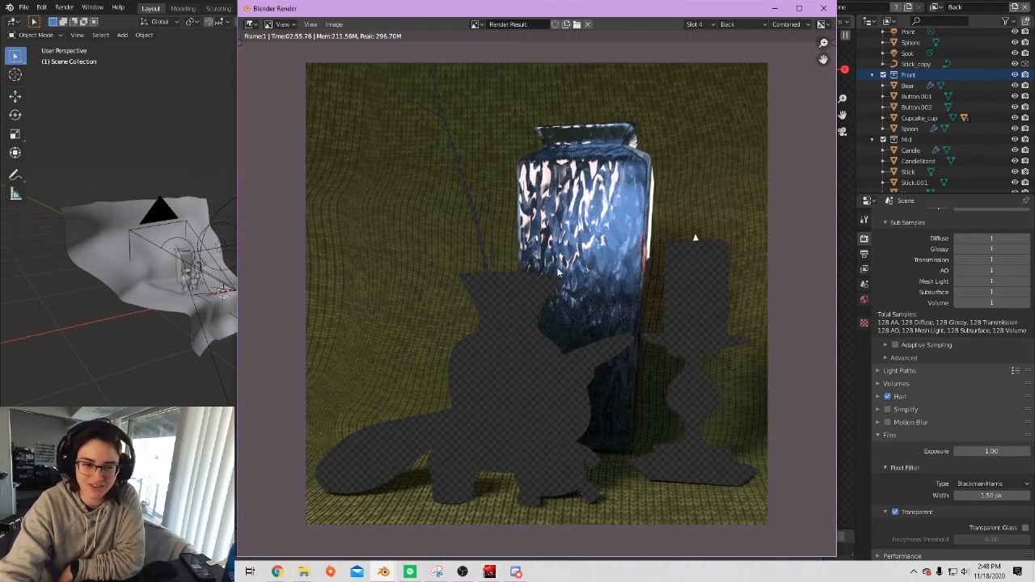
{"action": "left_click", "coordinate": [752, 27]}
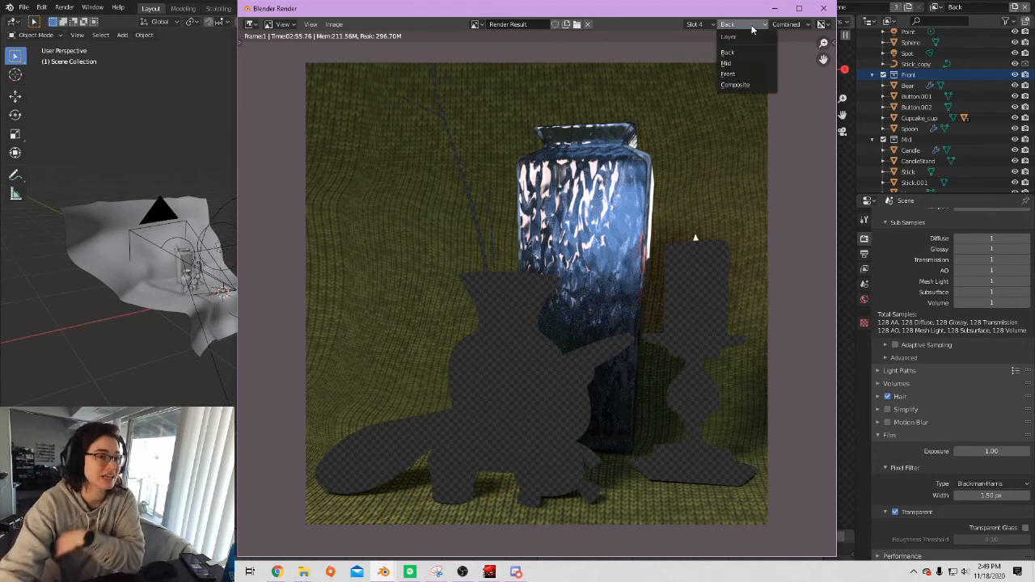
{"action": "left_click", "coordinate": [749, 86]}
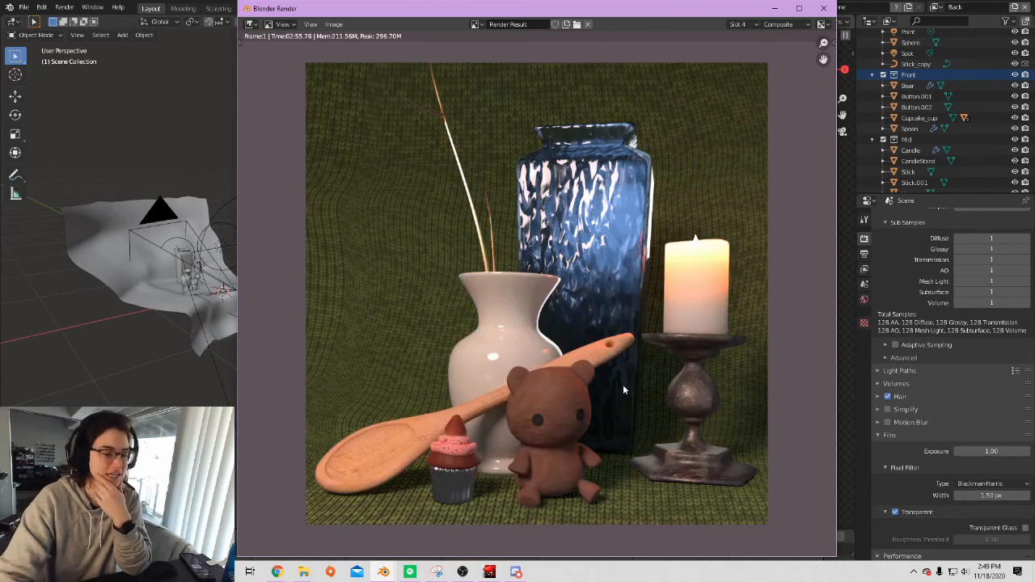